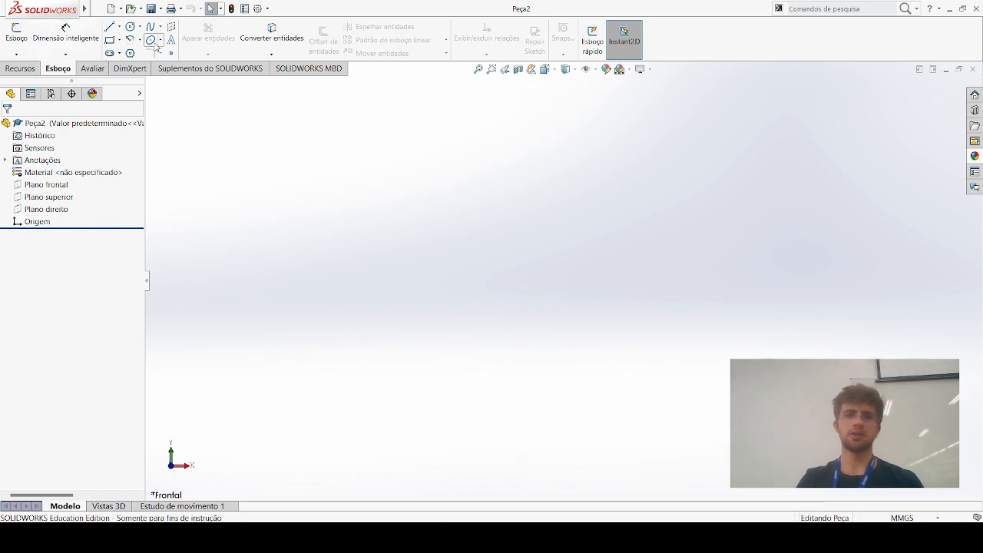
Start a new sketch on the front plane (Plano frontal)
{"action": "left_click", "coordinate": [22, 69]}
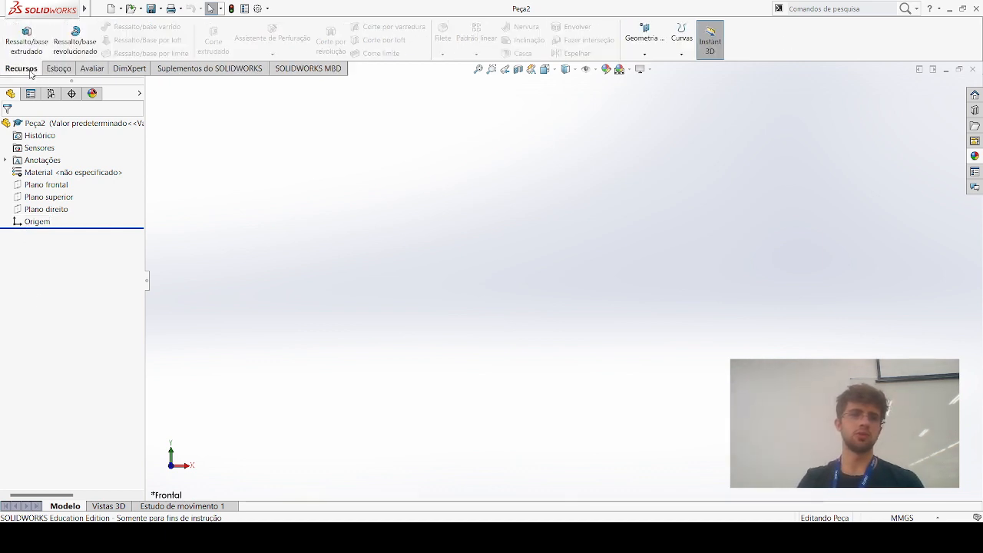
{"action": "left_click", "coordinate": [49, 70]}
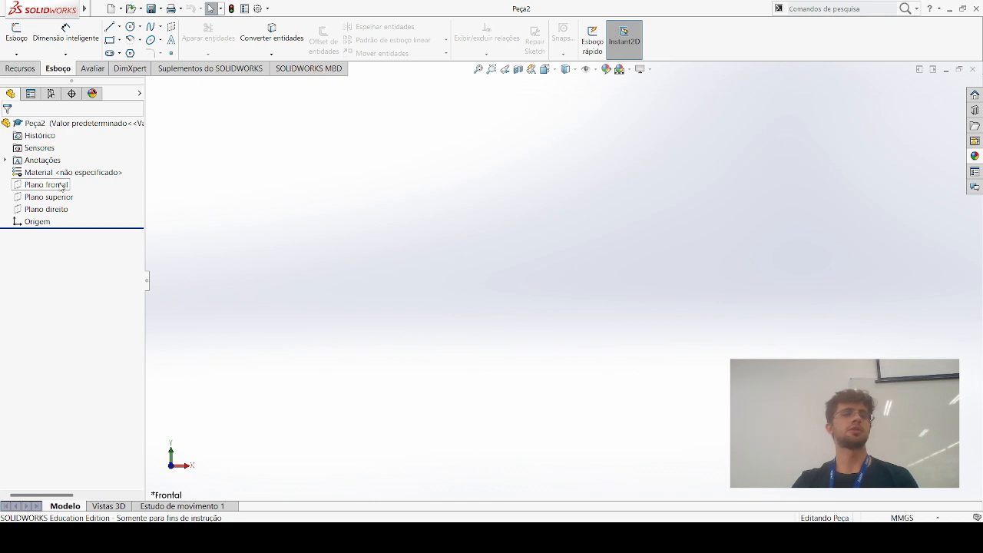
{"action": "left_click", "coordinate": [62, 186]}
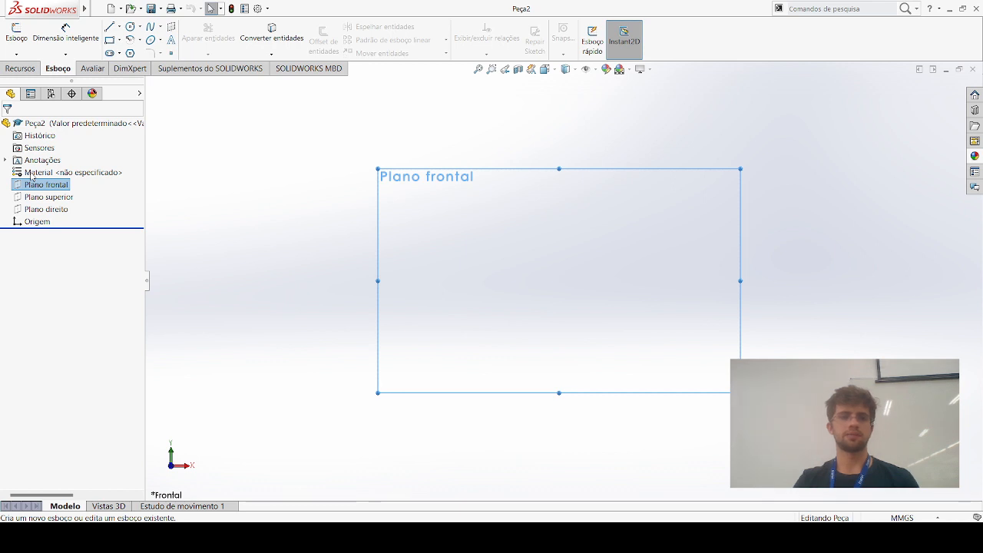
{"action": "left_click", "coordinate": [31, 173]}
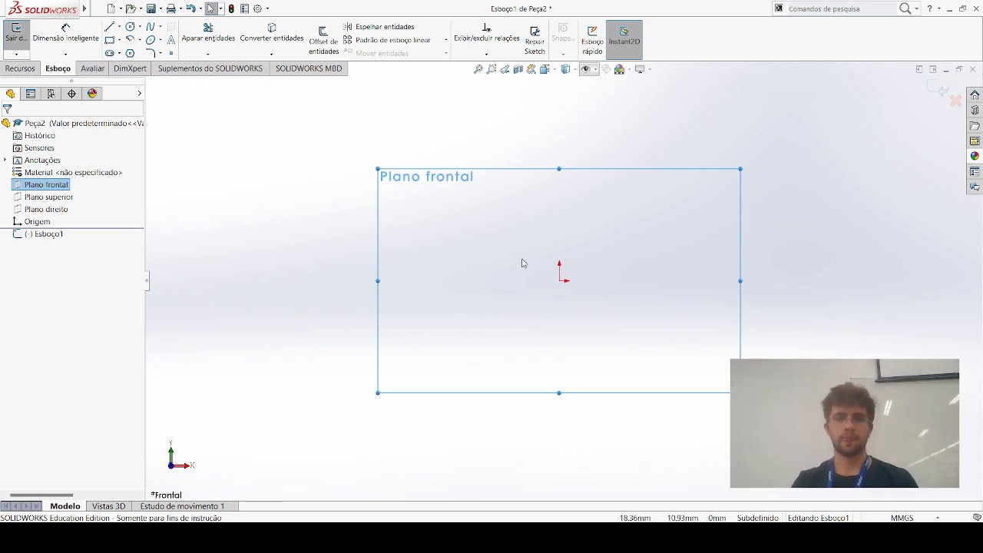
{"action": "left_click", "coordinate": [485, 255]}
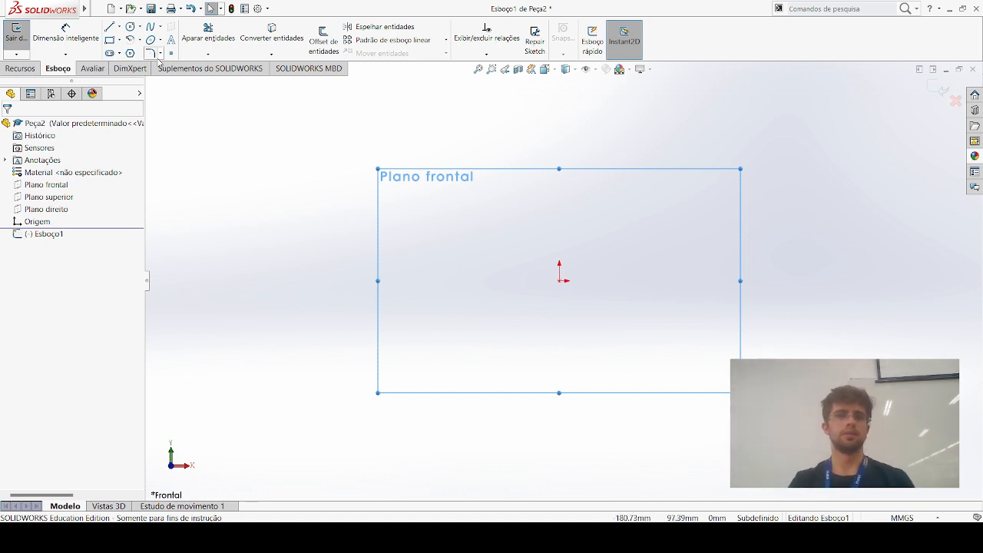
Draw a center rectangle about 50 mm wide and 40 mm high, centred on the origin
{"action": "left_click", "coordinate": [111, 40]}
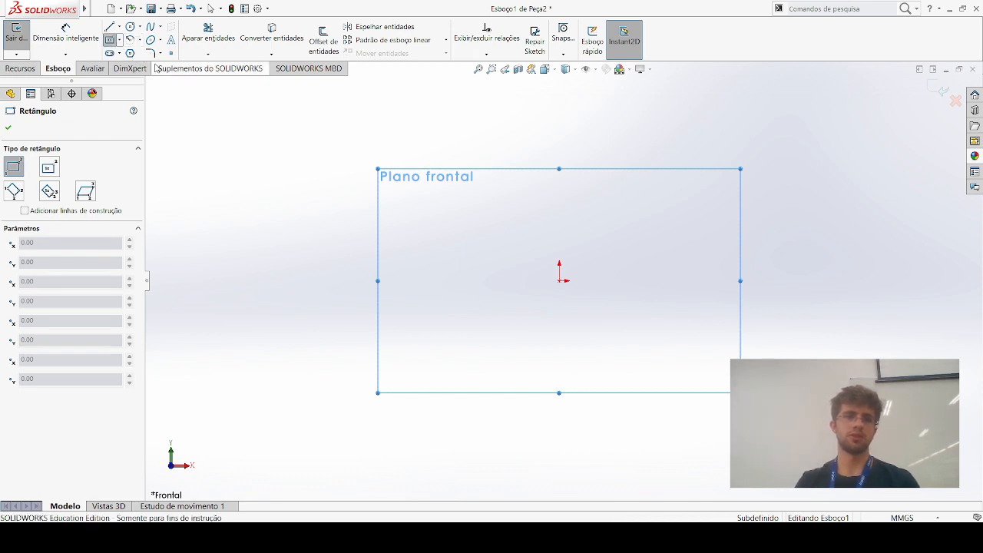
{"action": "left_click", "coordinate": [561, 282]}
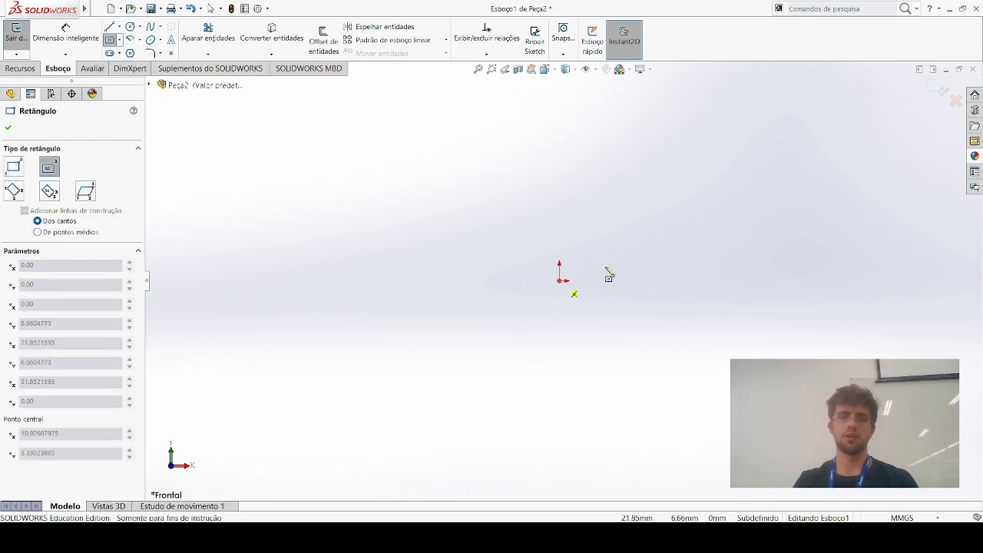
{"action": "left_click", "coordinate": [610, 241]}
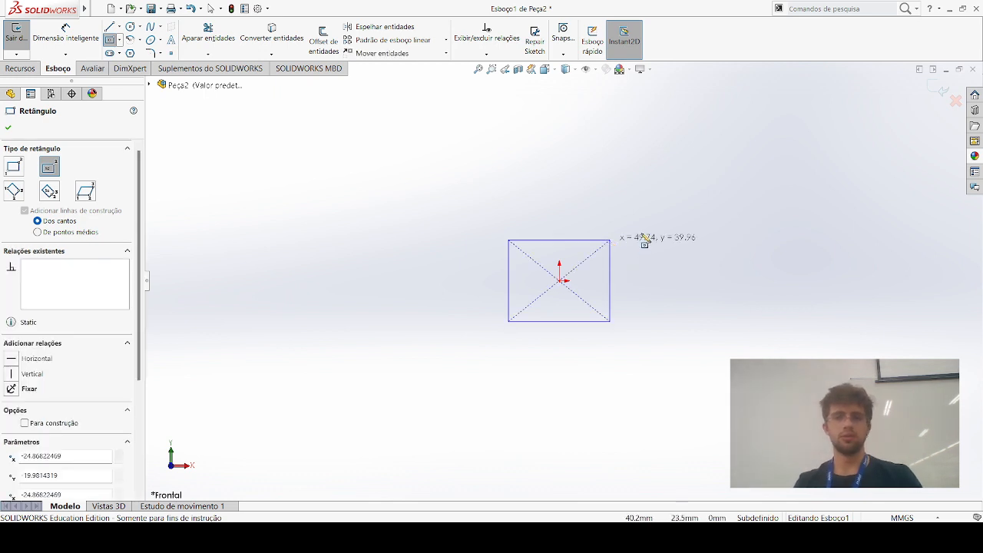
{"action": "key", "text": "Escape"}
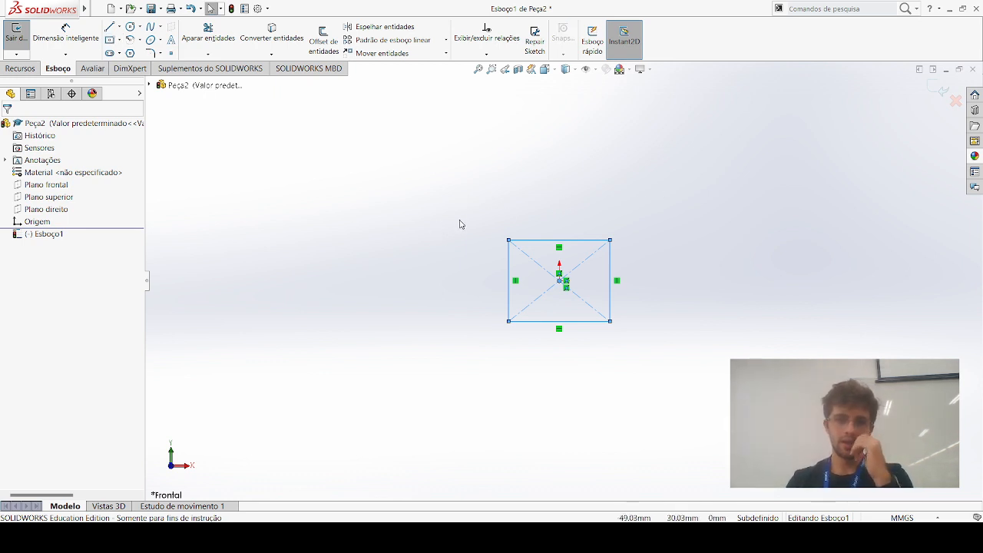
{"action": "left_click", "coordinate": [417, 169]}
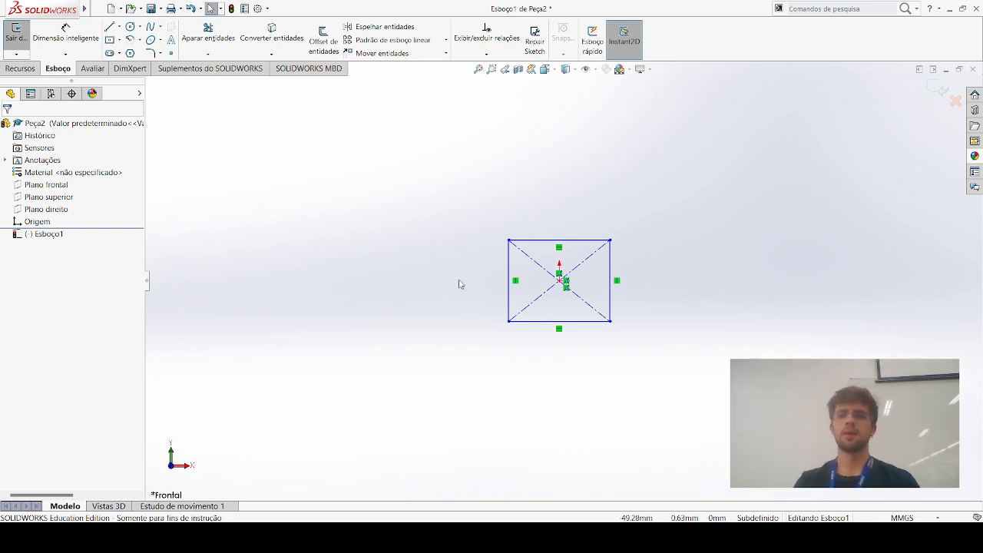
Dimension the rectangle's upper horizontal edge with Smart Dimension and set its length to 100 mm
{"action": "left_click", "coordinate": [510, 271]}
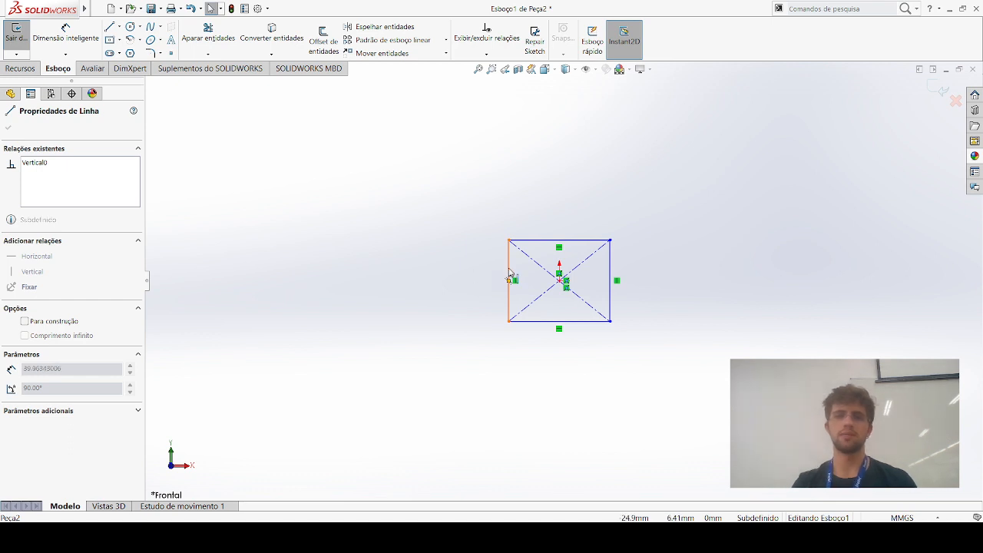
{"action": "left_click", "coordinate": [481, 276]}
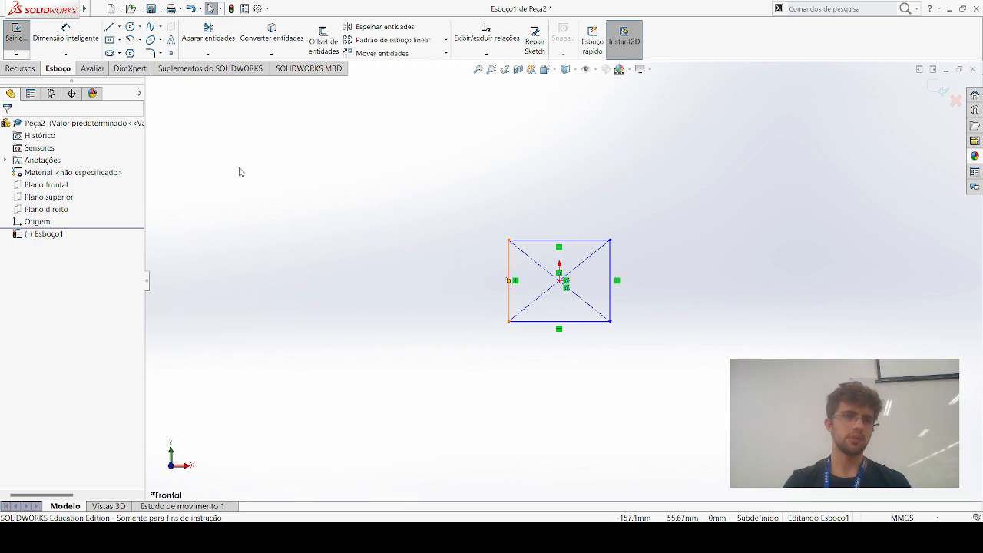
{"action": "left_click", "coordinate": [46, 43]}
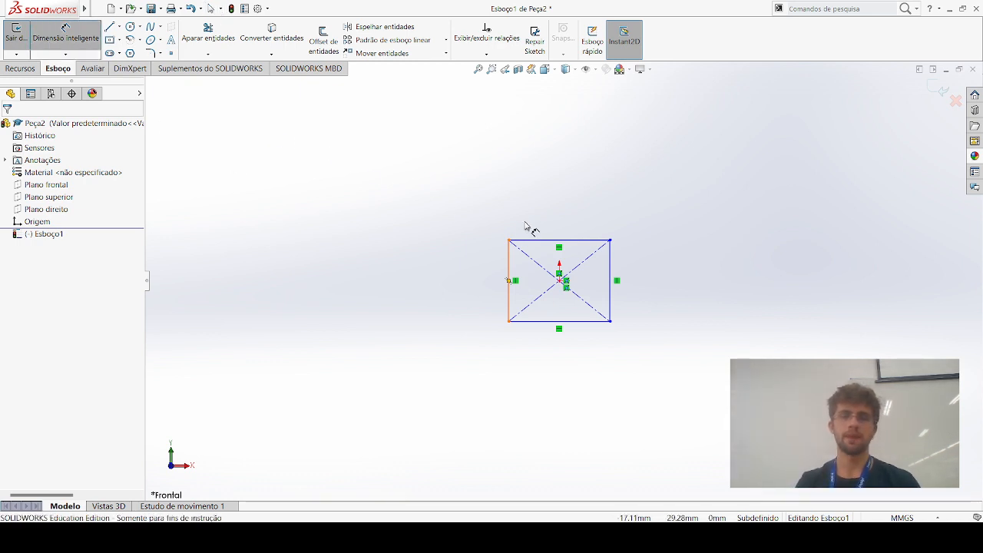
{"action": "left_click", "coordinate": [554, 242]}
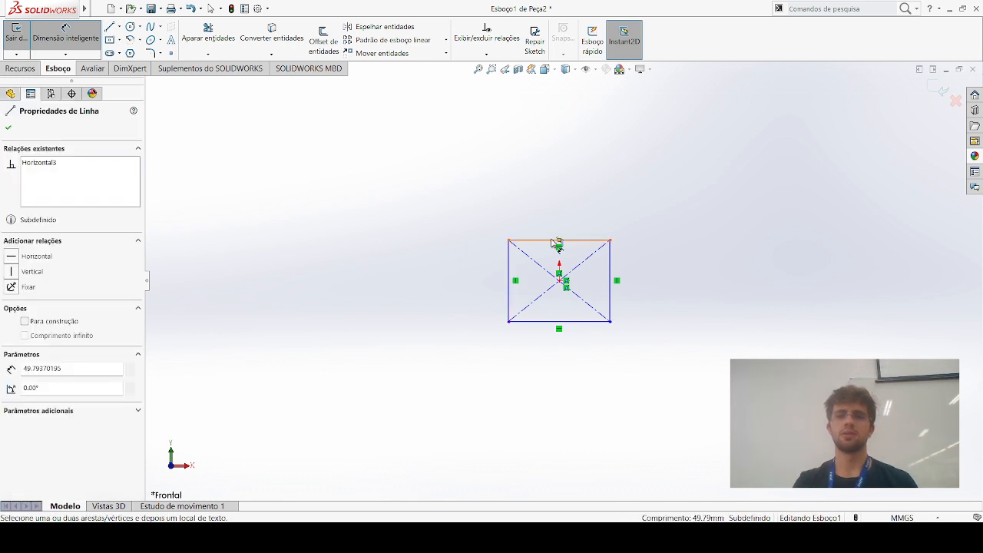
{"action": "left_click", "coordinate": [553, 188]}
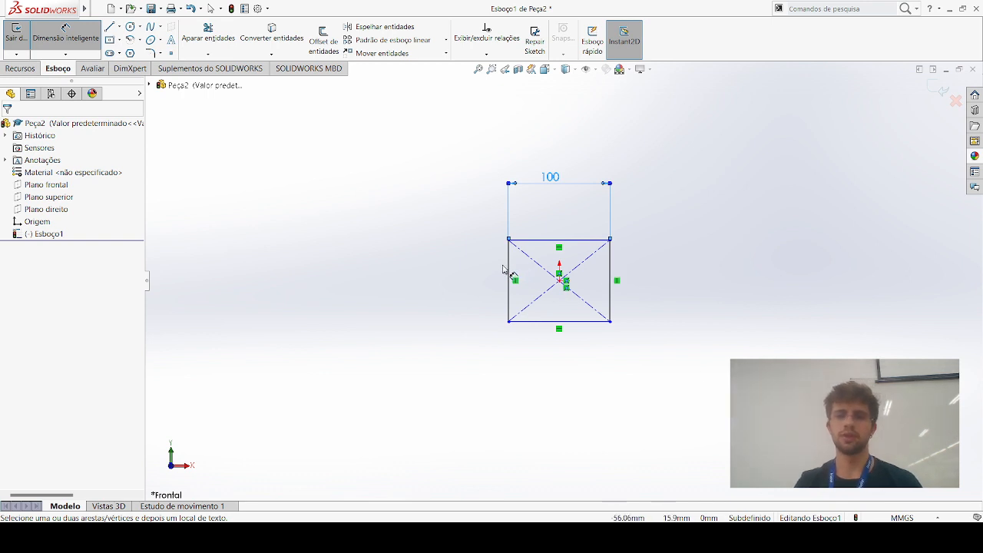
{"action": "left_click", "coordinate": [587, 241]}
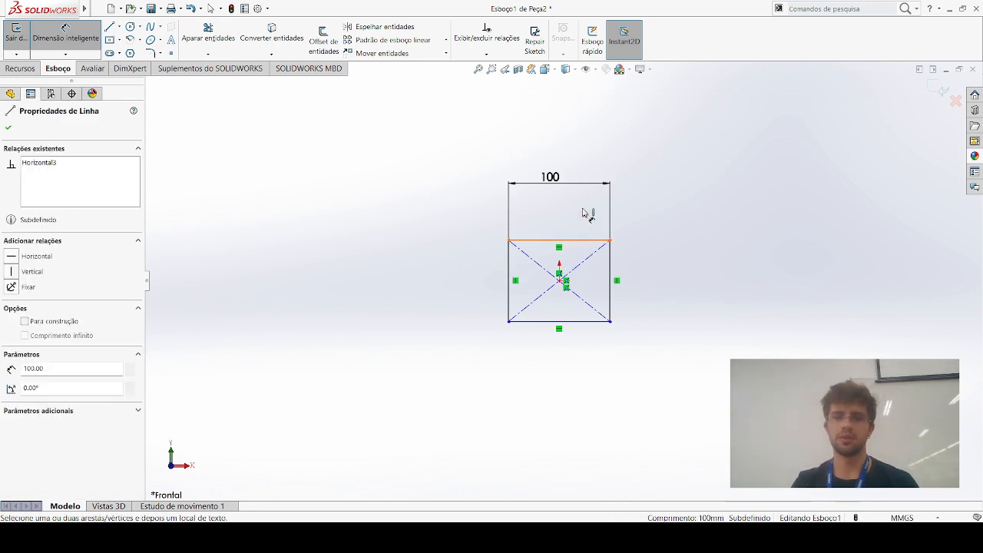
{"action": "key", "text": "Escape"}
{"action": "key", "text": "Escape"}
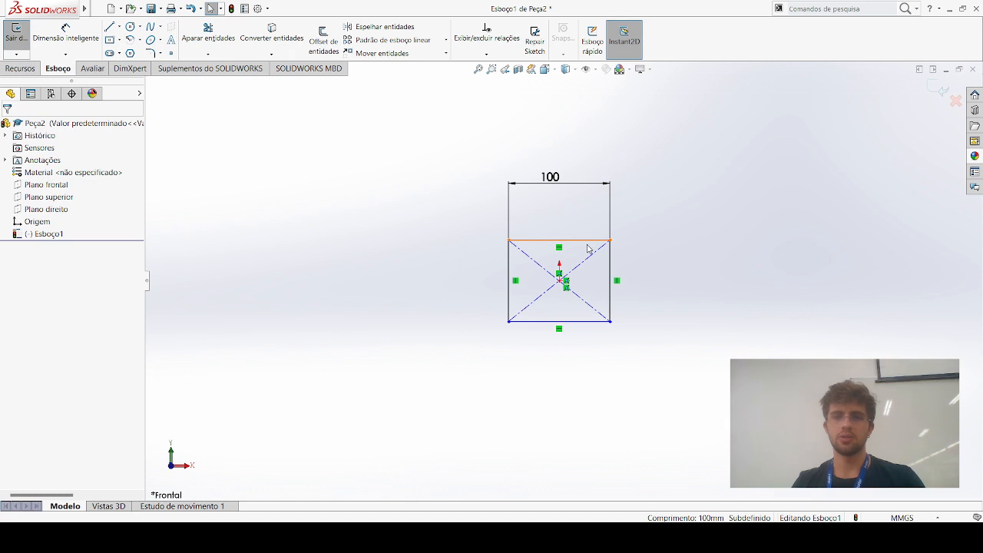
{"action": "left_click", "coordinate": [584, 242]}
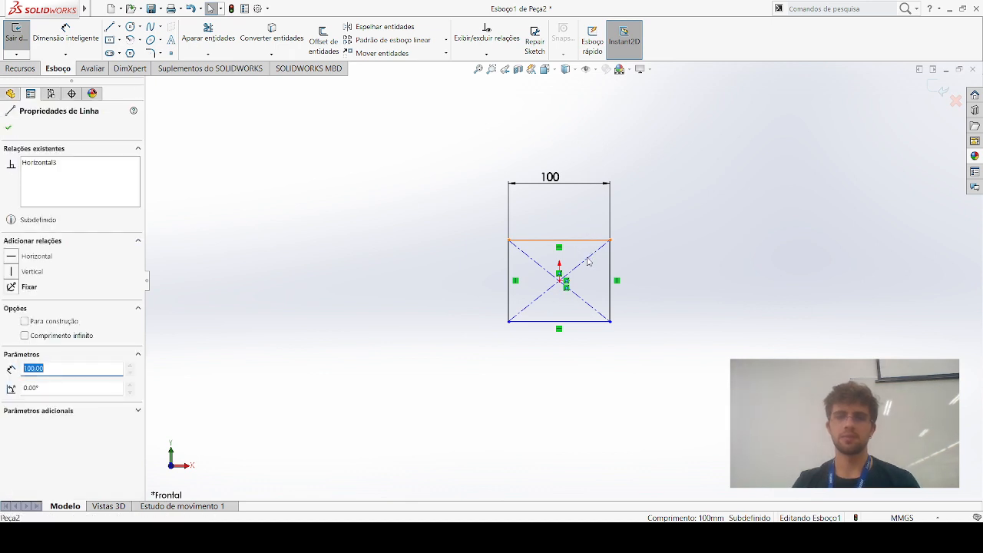
{"action": "left_click", "coordinate": [610, 270]}
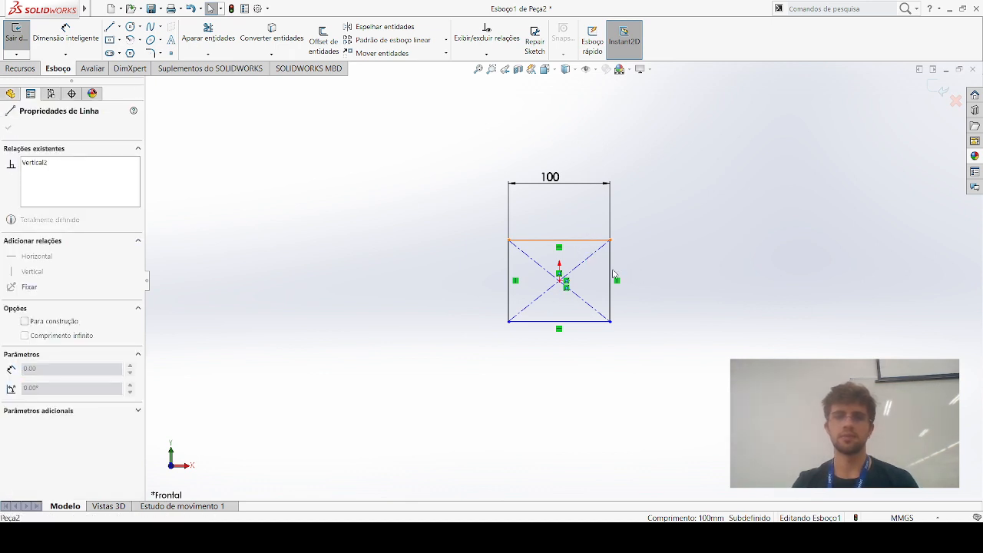
{"action": "key", "text": "Escape"}
{"action": "left_click", "coordinate": [610, 264]}
{"action": "left_click", "coordinate": [636, 235]}
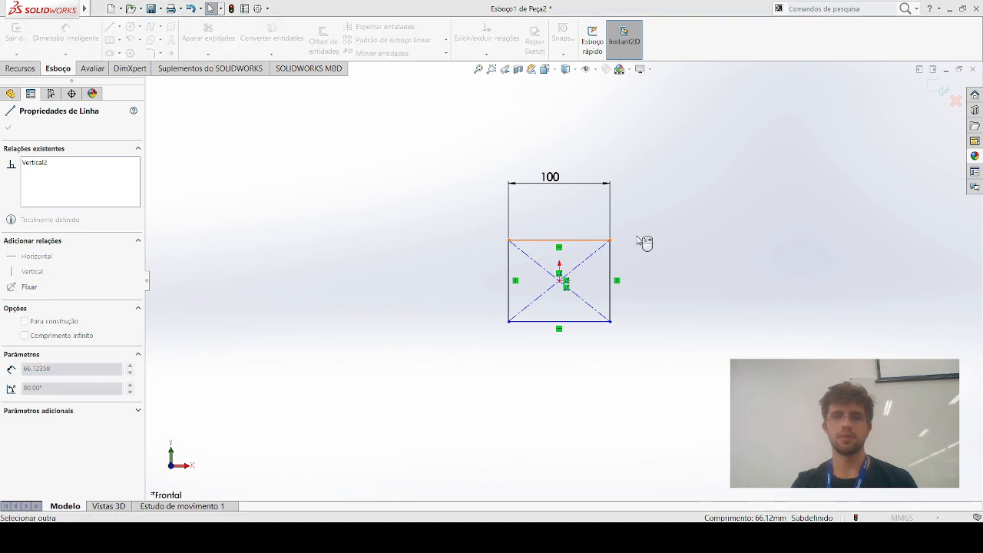
{"action": "left_click_drag", "start_coordinate": [657, 205], "coordinate": [702, 244]}
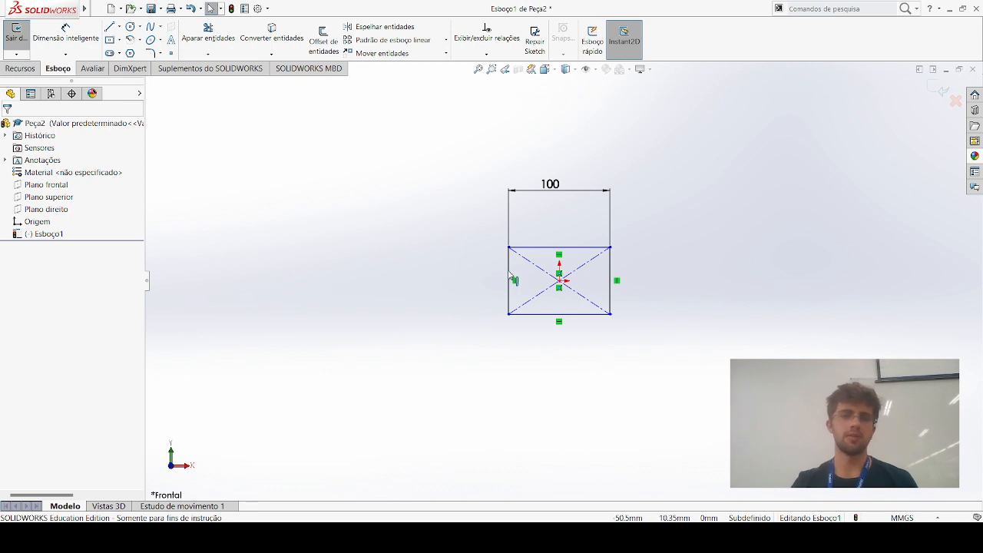
Add an Equal (Igual) relation between the rectangle's upper horizontal edge and its adjacent left vertical edge
{"action": "left_click", "coordinate": [529, 248]}
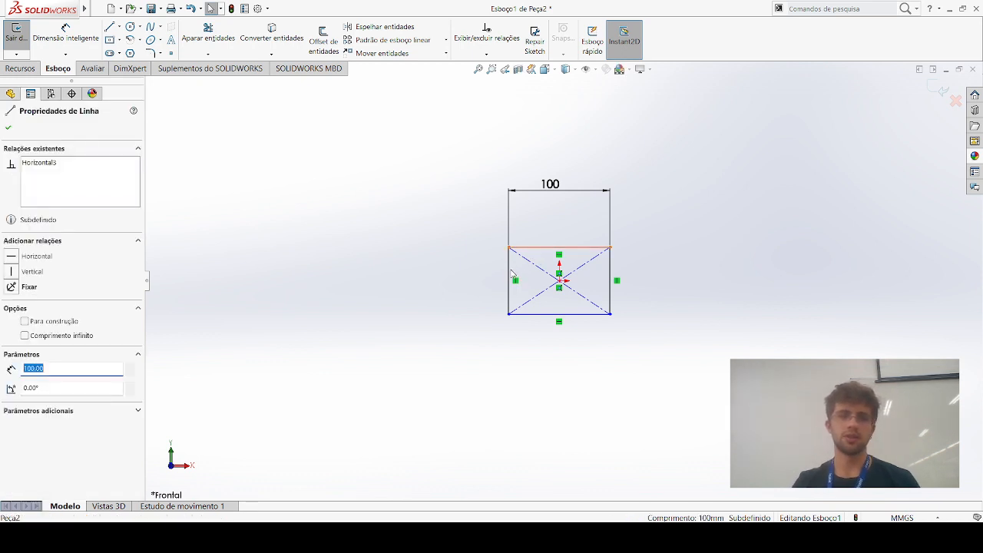
{"action": "left_click", "coordinate": [509, 278], "text": "ctrl"}
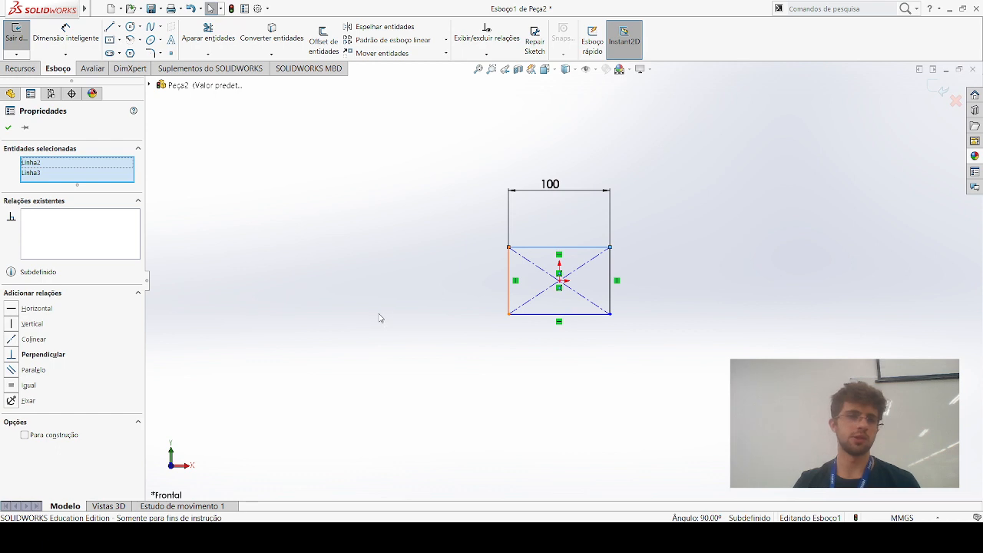
{"action": "left_click", "coordinate": [17, 385]}
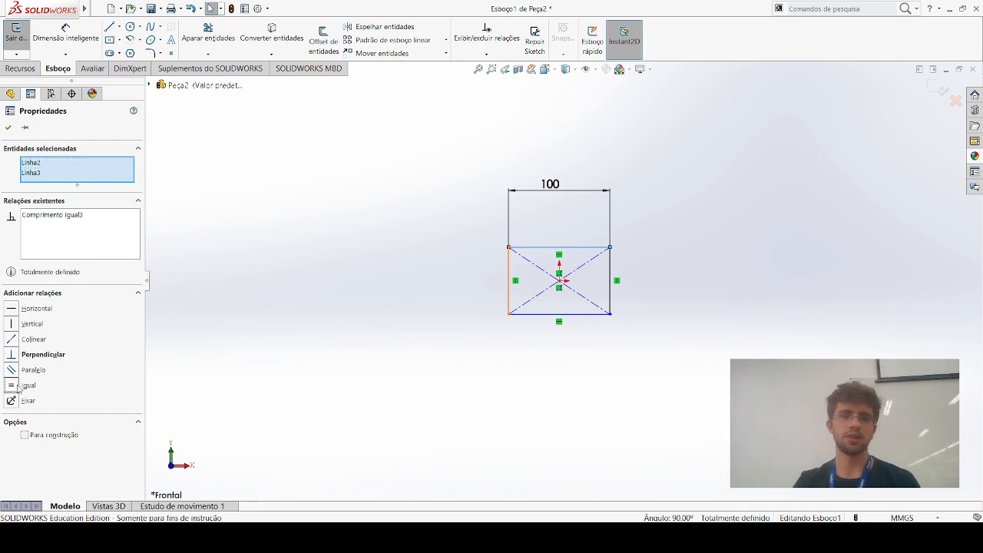
{"action": "left_click", "coordinate": [464, 300]}
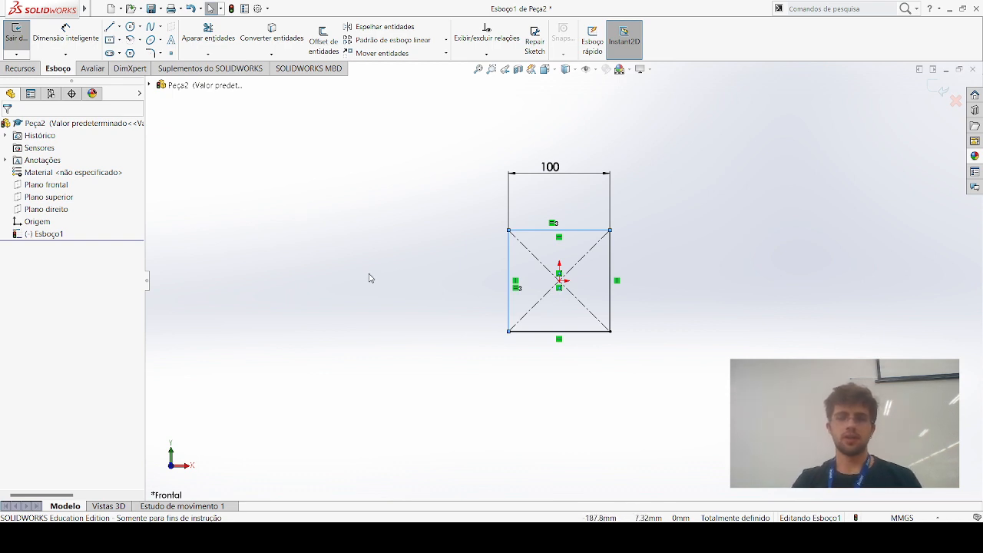
Examine the square sketch from different angles, distances and positions
{"action": "middle_click", "coordinate": [810, 262]}
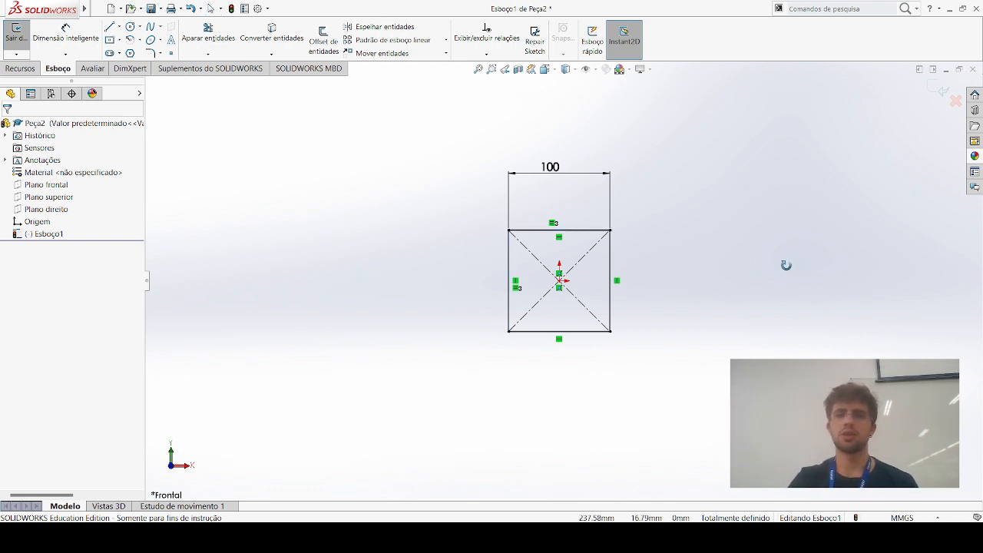
{"action": "key", "text": "Escape"}
{"action": "middle_click_drag", "start_coordinate": [696, 190], "coordinate": [702, 187]}
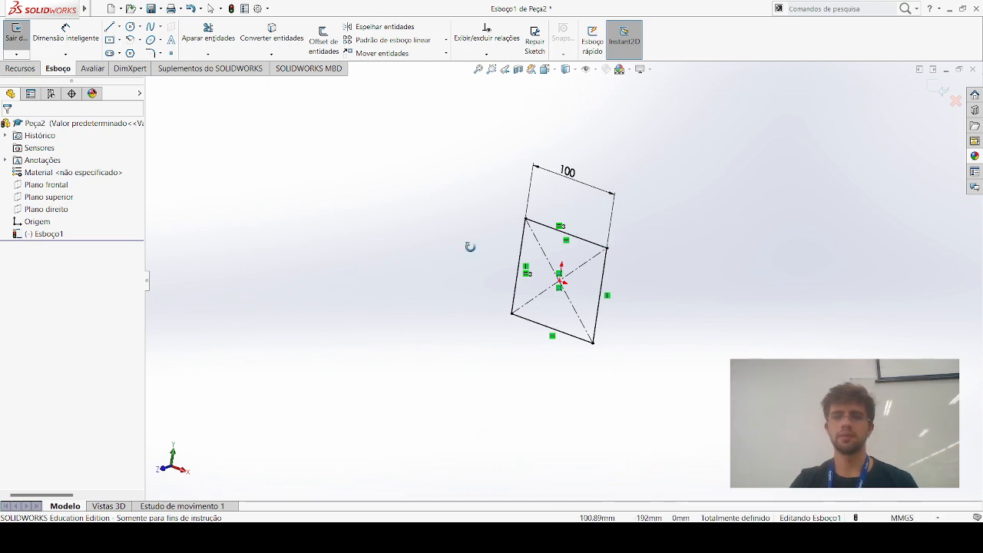
{"action": "mouse_move", "coordinate": [432, 215]}
{"action": "middle_mouse_down"}
{"action": "mouse_move", "coordinate": [445, 177]}
{"action": "mouse_move", "coordinate": [428, 193]}
{"action": "middle_mouse_up"}
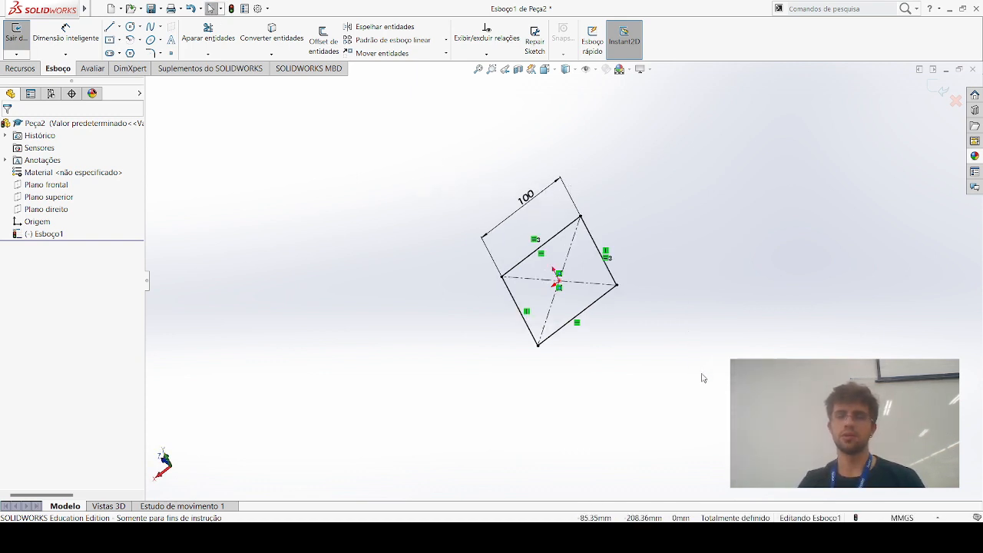
{"action": "key", "text": "ctrl+a"}
{"action": "mouse_move", "coordinate": [655, 353]}
{"action": "middle_mouse_down"}
{"action": "mouse_move", "coordinate": [665, 360]}
{"action": "mouse_move", "coordinate": [646, 342]}
{"action": "mouse_move", "coordinate": [648, 350]}
{"action": "middle_mouse_up"}
{"action": "left_click", "coordinate": [648, 351]}
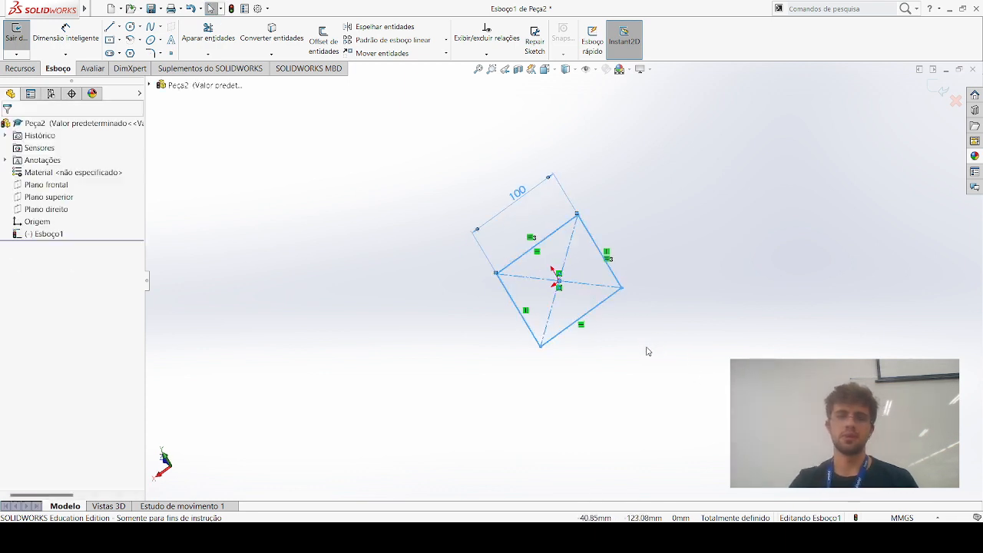
{"action": "left_click", "coordinate": [400, 282]}
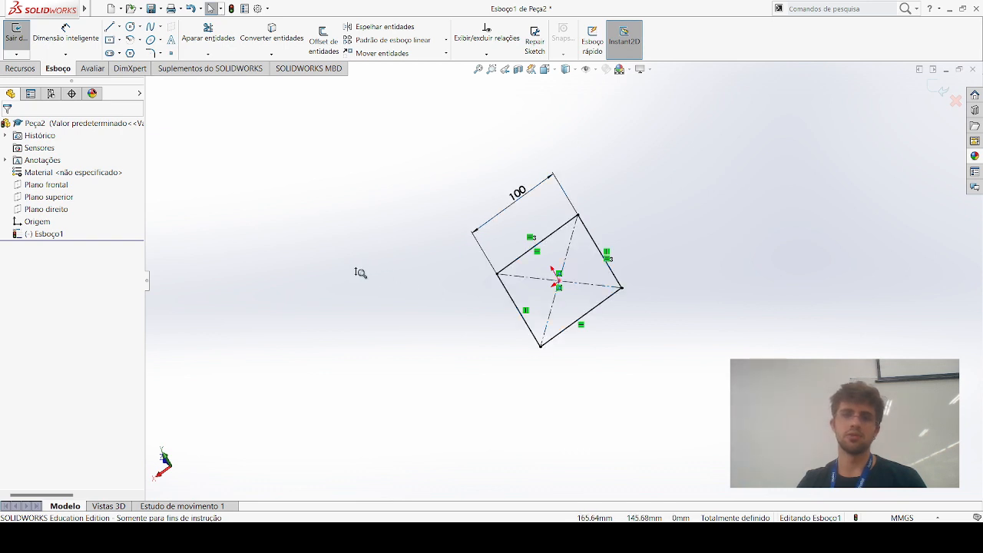
{"action": "scroll", "coordinate": [496, 319], "scroll_direction": "up", "scroll_amount": 1}
{"action": "mouse_move", "coordinate": [465, 306]}
{"action": "middle_mouse_down", "text": "ctrl"}
{"action": "mouse_move", "coordinate": [352, 283]}
{"action": "mouse_move", "coordinate": [520, 309]}
{"action": "middle_mouse_up", "text": "ctrl"}
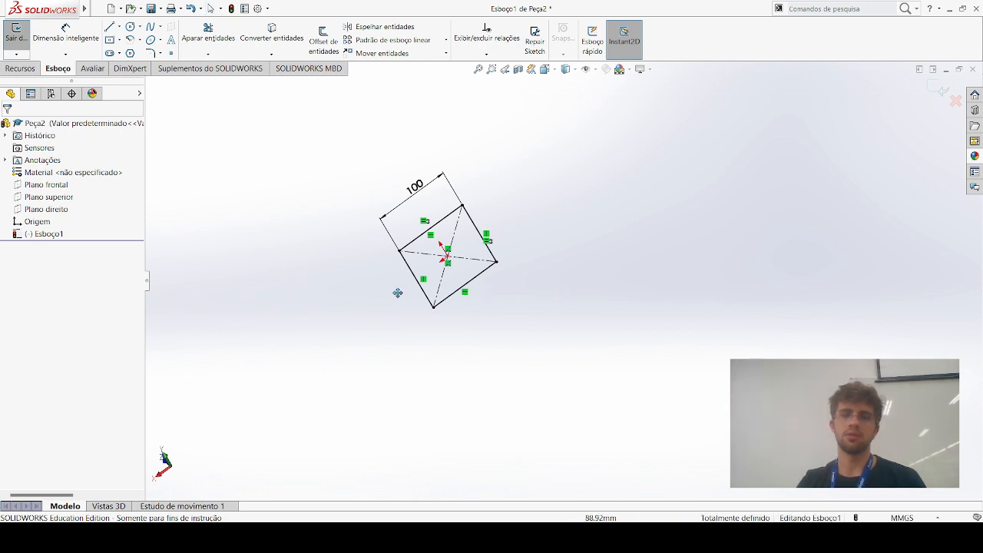
{"action": "key", "text": "Escape"}
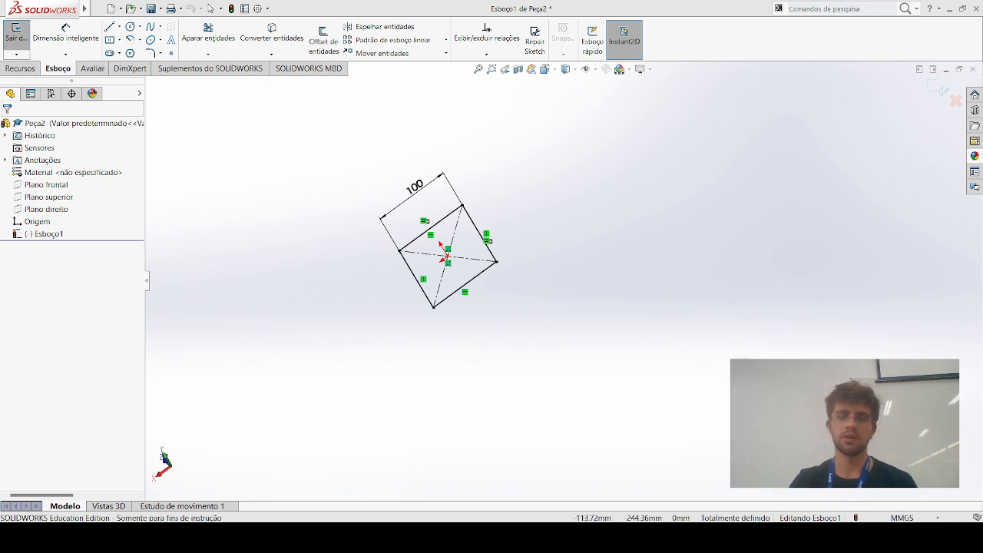
Set the view orientation normal to the sketch plane
{"action": "key", "text": "space"}
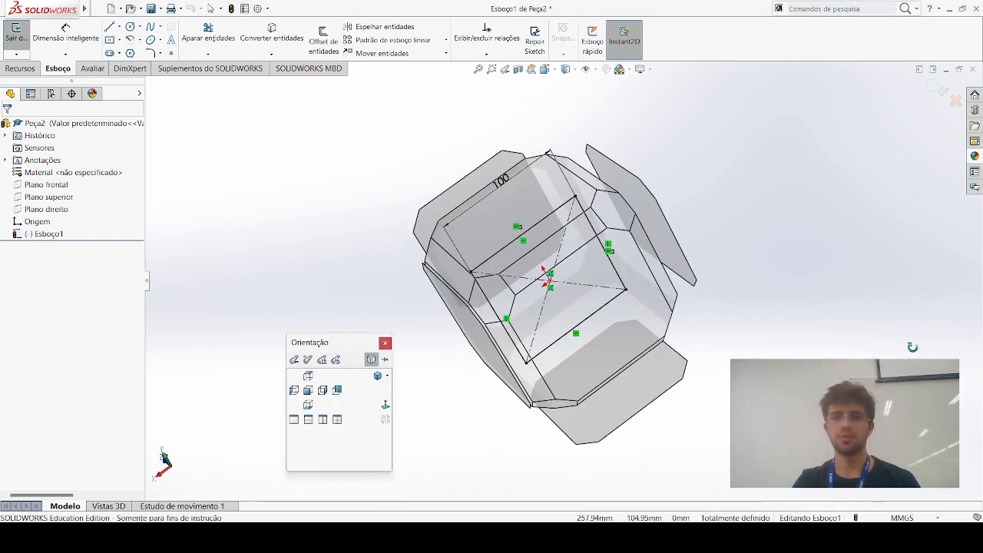
{"action": "middle_click_drag", "start_coordinate": [611, 307], "coordinate": [590, 304]}
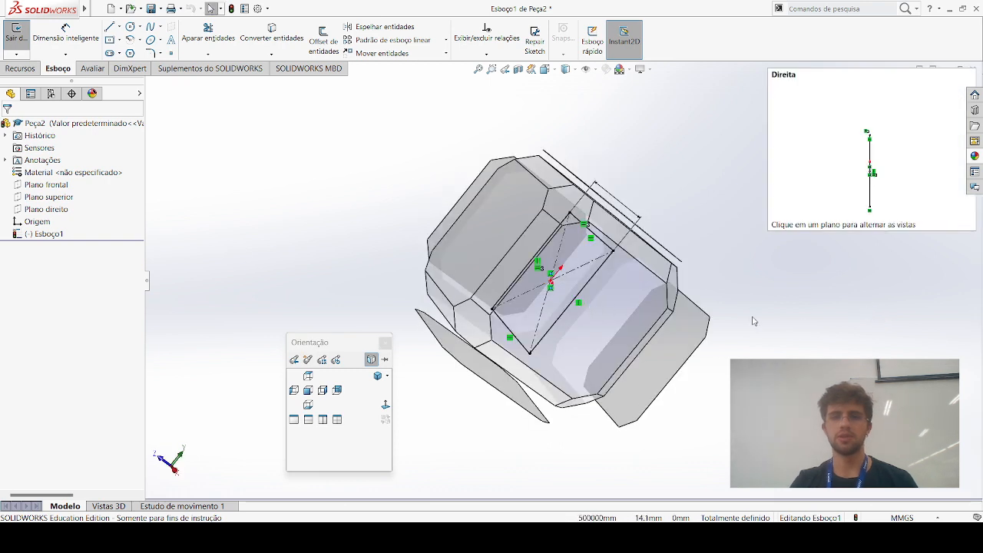
{"action": "left_click", "coordinate": [386, 403]}
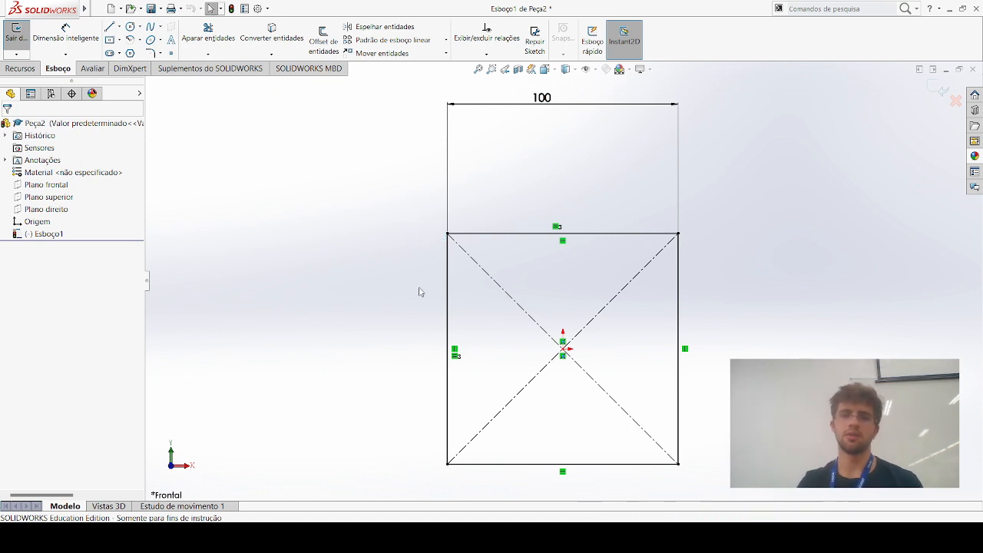
Start a blind boss extrusion of the 100 mm square sketch from its sketch plane
{"action": "middle_click_drag", "start_coordinate": [408, 352], "coordinate": [407, 302]}
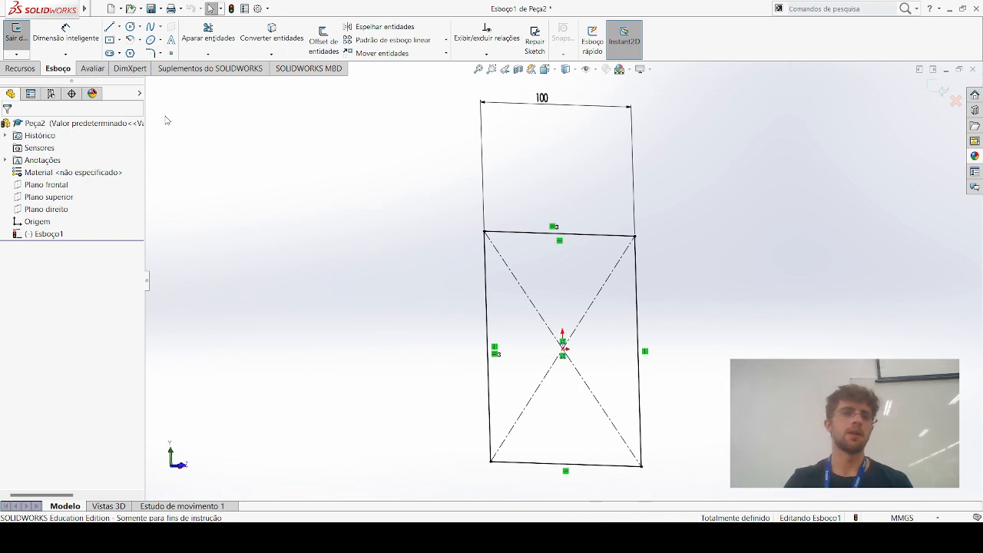
{"action": "left_click", "coordinate": [13, 71]}
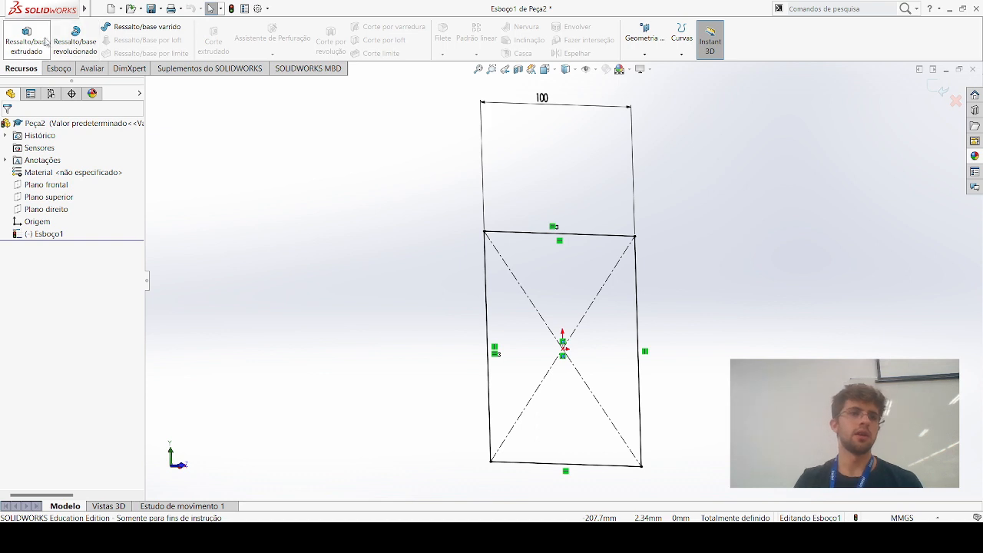
{"action": "left_click", "coordinate": [40, 48]}
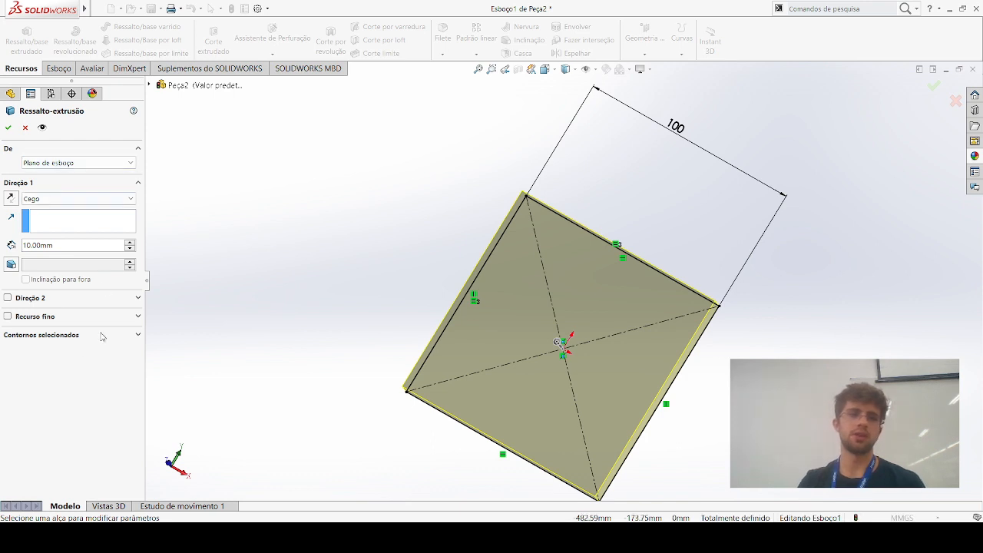
{"action": "left_click", "coordinate": [11, 198]}
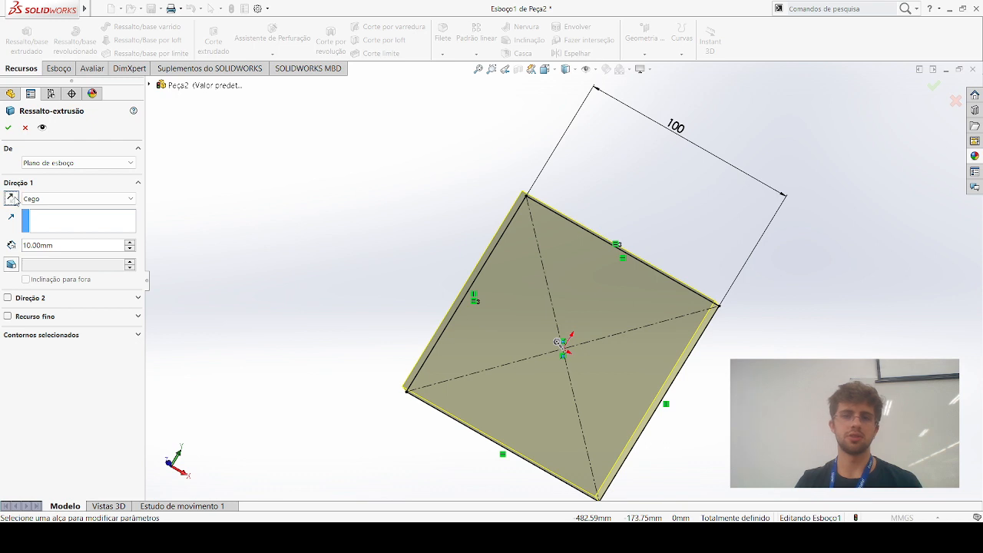
Try the thin feature option (Recurso fino) on the square's extrusion
{"action": "left_click", "coordinate": [8, 317]}
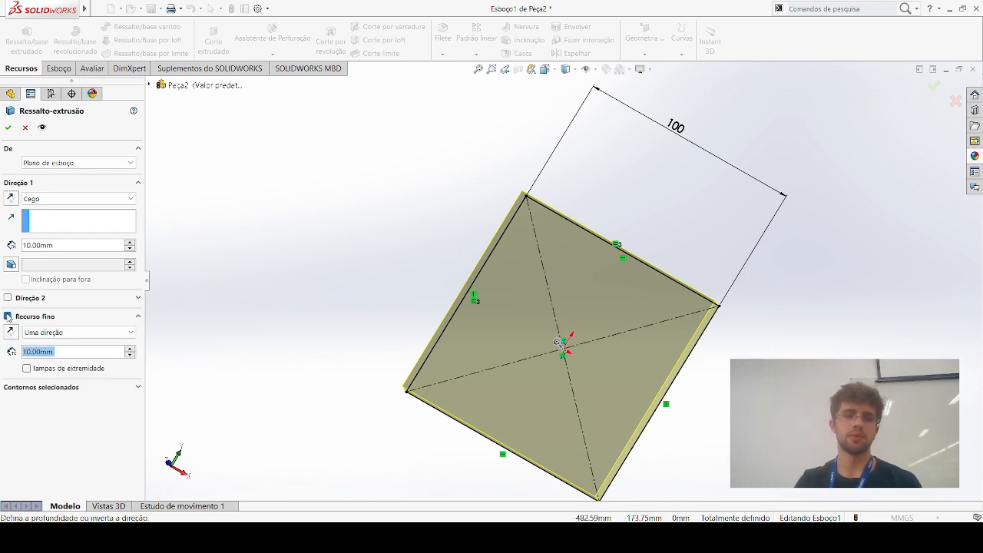
{"action": "middle_click_drag", "start_coordinate": [177, 253], "coordinate": [253, 218]}
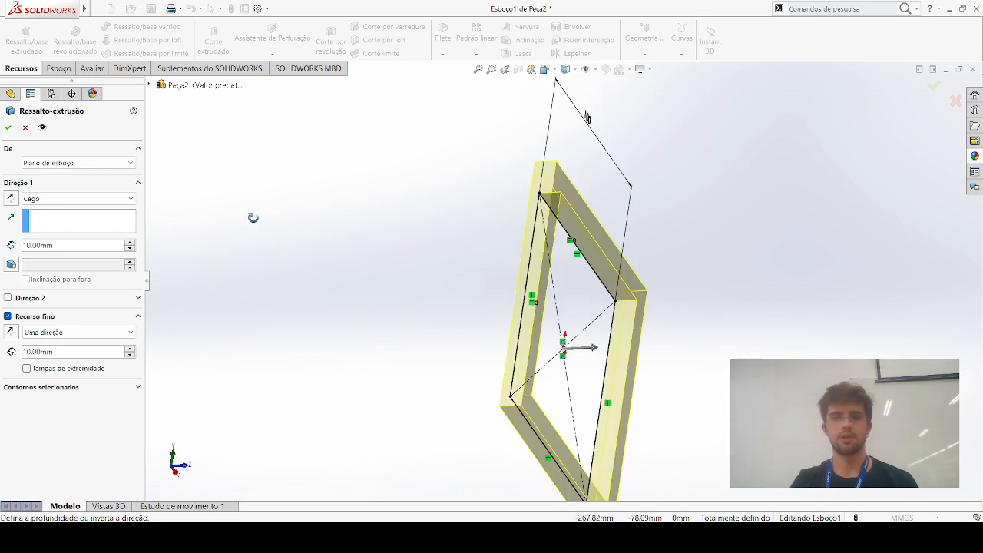
{"action": "left_click", "coordinate": [8, 317]}
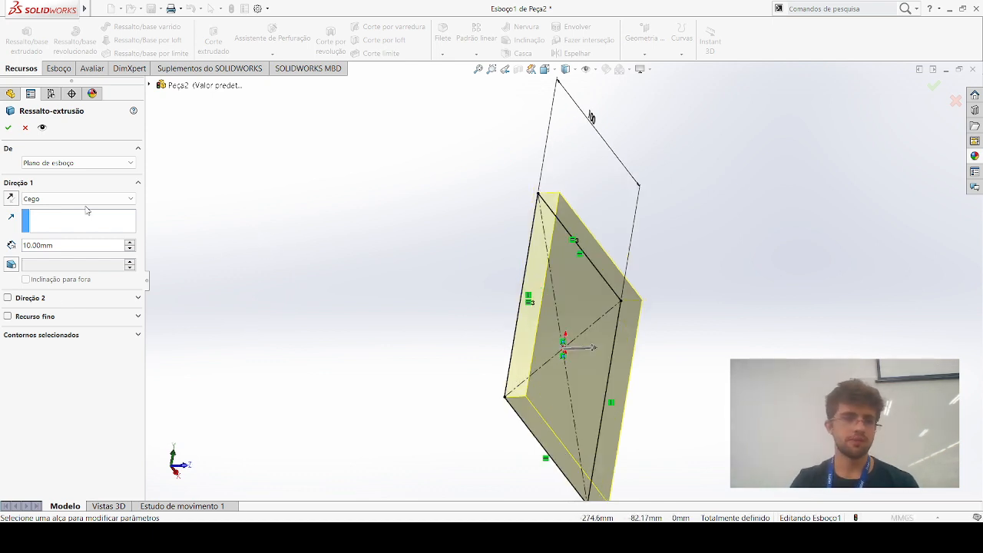
Set the extrusion depth to 70 mm and create the solid block from the square sketch
{"action": "left_click", "coordinate": [69, 247]}
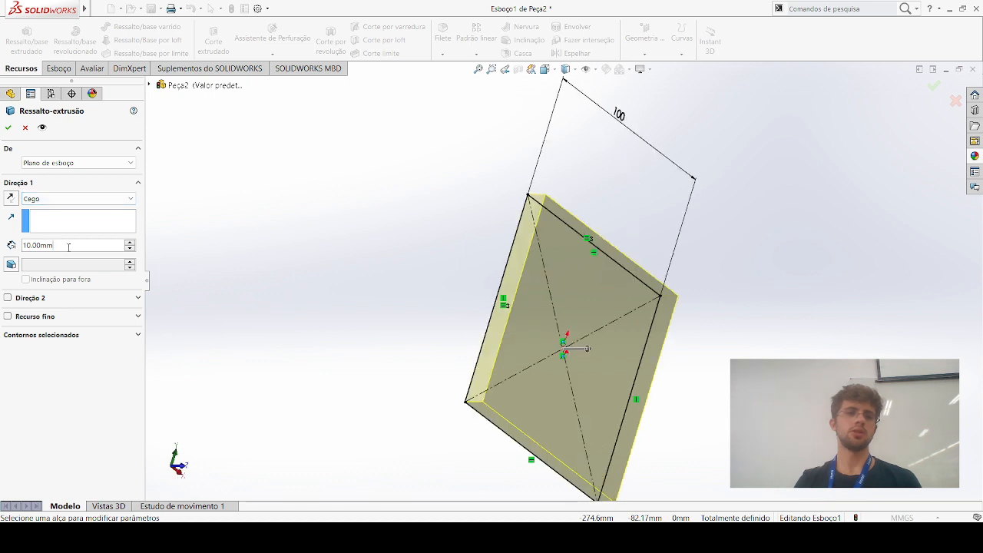
{"action": "double_click", "coordinate": [68, 247]}
{"action": "type", "text": "70"}
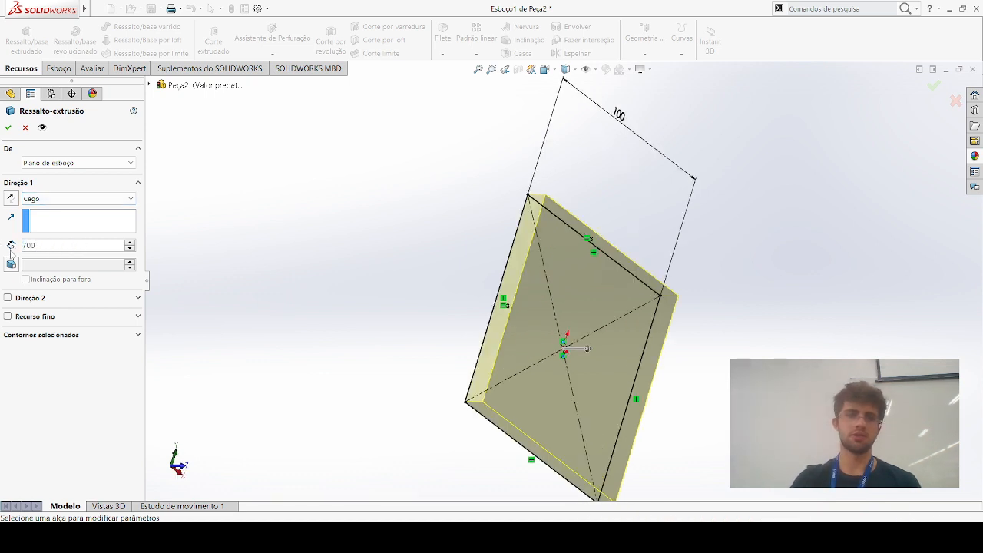
{"action": "type", "text": "0"}
{"action": "key", "text": "Return"}
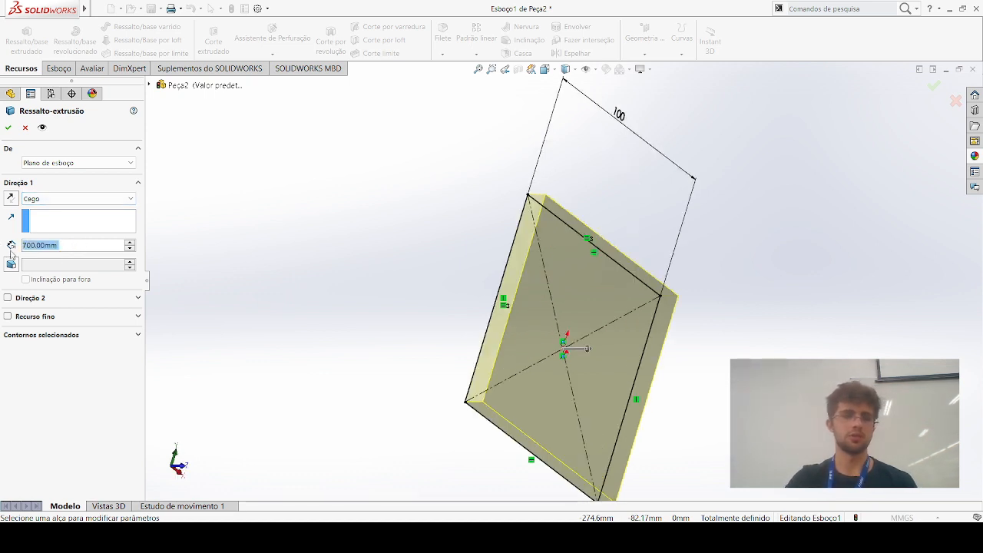
{"action": "key", "text": "BackSpace"}
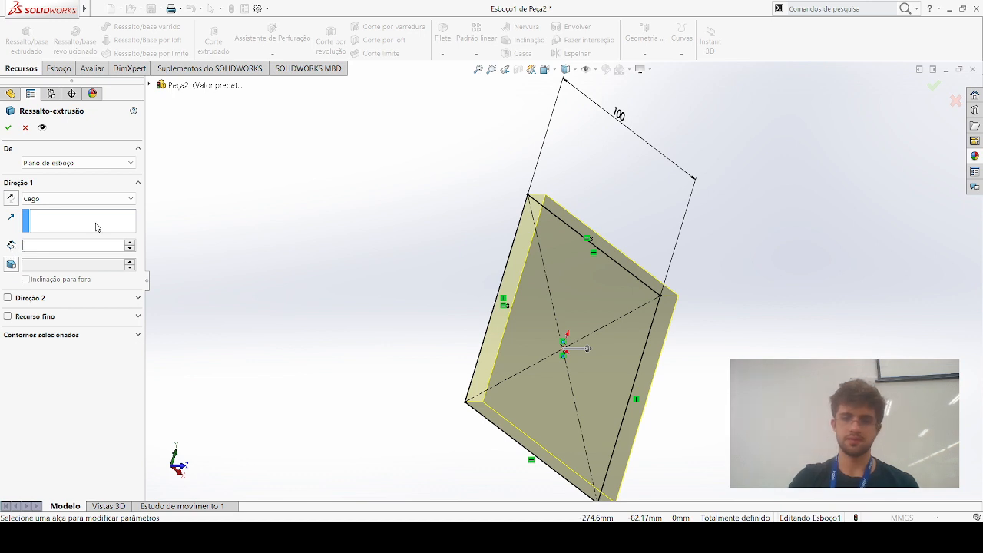
{"action": "key", "text": "Return"}
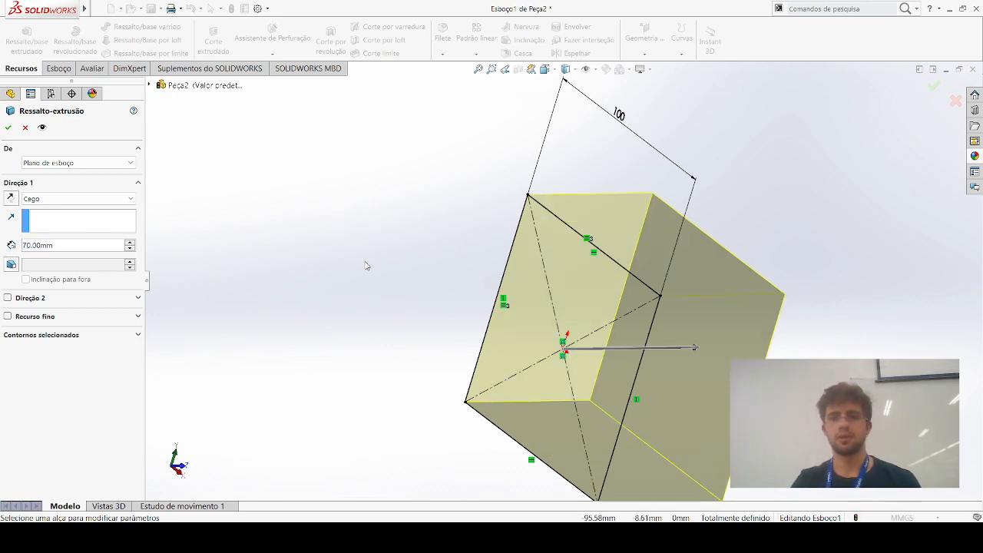
{"action": "middle_click_drag", "start_coordinate": [366, 265], "coordinate": [373, 259]}
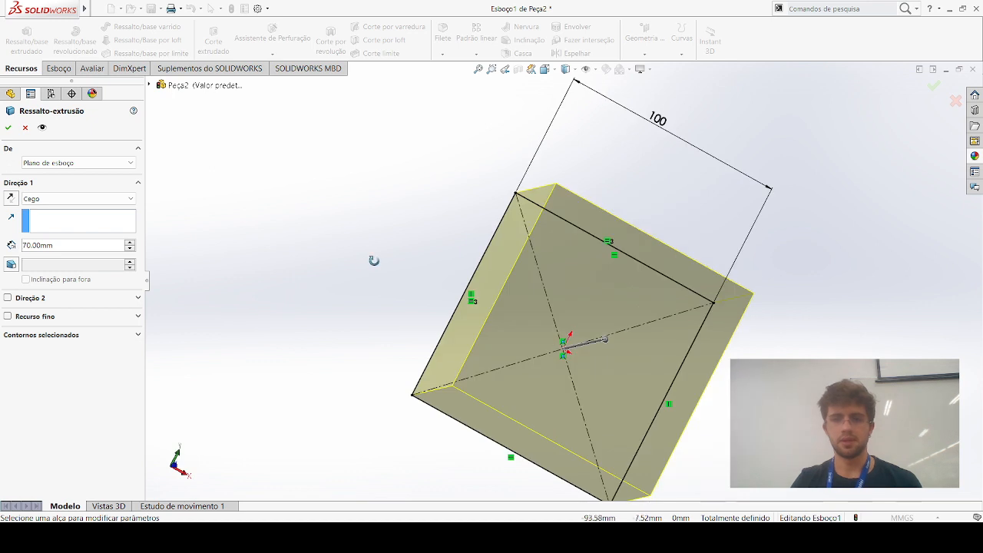
{"action": "left_click", "coordinate": [8, 129]}
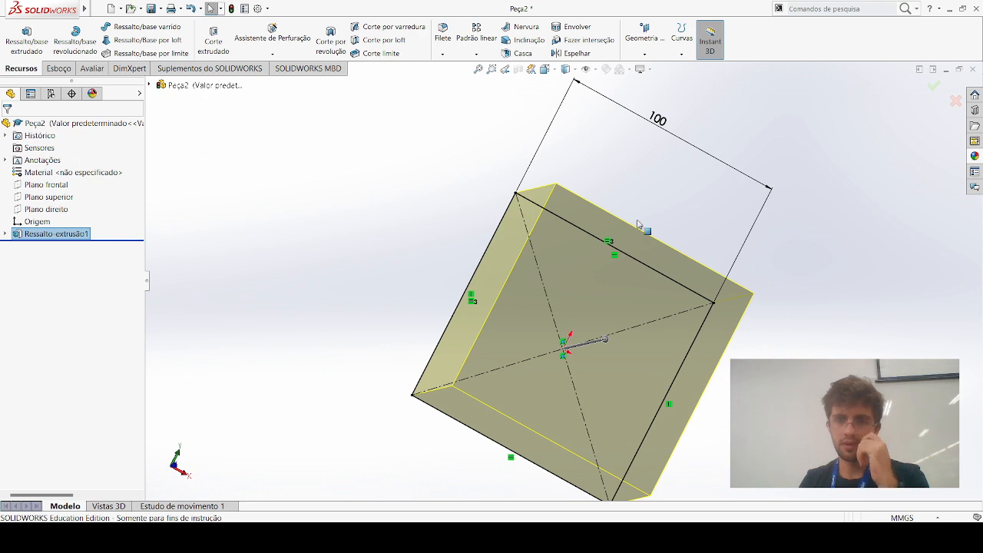
Shell (Casca) the block with a 5 mm wall thickness, removing the square face opposite the sketch plane
{"action": "middle_click_drag", "start_coordinate": [760, 231], "coordinate": [640, 169], "text": "ctrl"}
{"action": "middle_click_drag", "start_coordinate": [701, 205], "coordinate": [718, 161]}
{"action": "left_click", "coordinate": [721, 162]}
{"action": "mouse_move", "coordinate": [737, 284]}
{"action": "middle_mouse_down"}
{"action": "mouse_move", "coordinate": [748, 271]}
{"action": "mouse_move", "coordinate": [714, 201]}
{"action": "mouse_move", "coordinate": [672, 191]}
{"action": "mouse_move", "coordinate": [661, 208]}
{"action": "mouse_move", "coordinate": [680, 202]}
{"action": "mouse_move", "coordinate": [669, 182]}
{"action": "middle_mouse_up"}
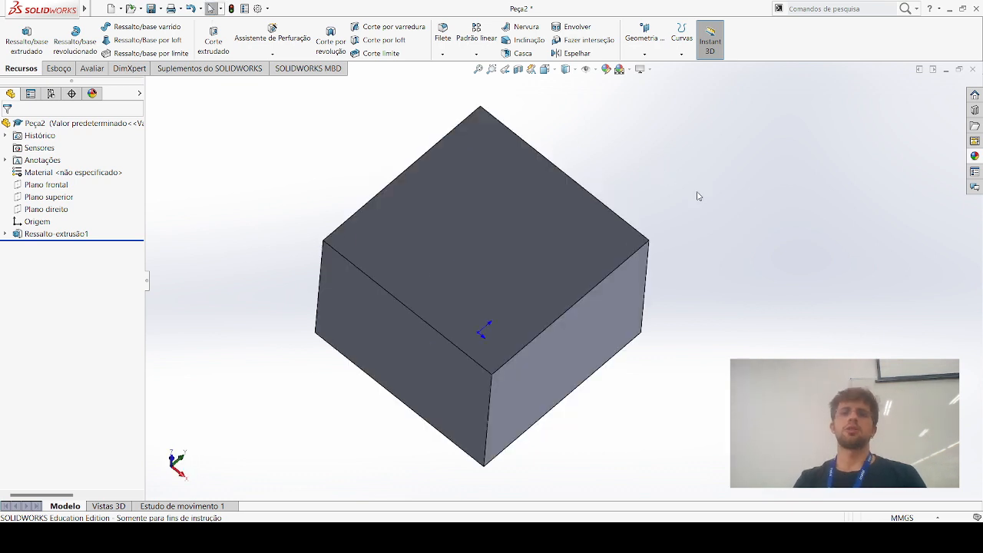
{"action": "left_click", "coordinate": [522, 54]}
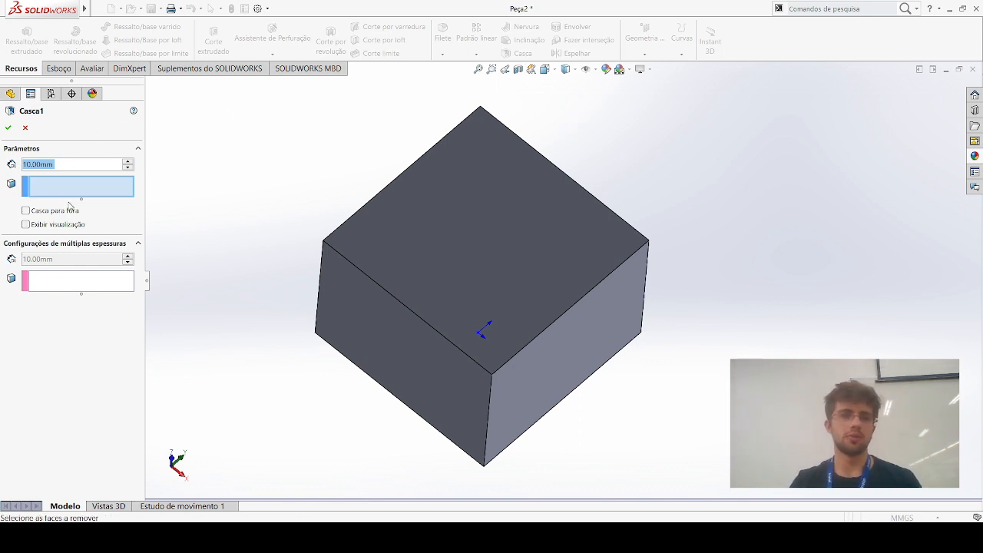
{"action": "left_click", "coordinate": [514, 243]}
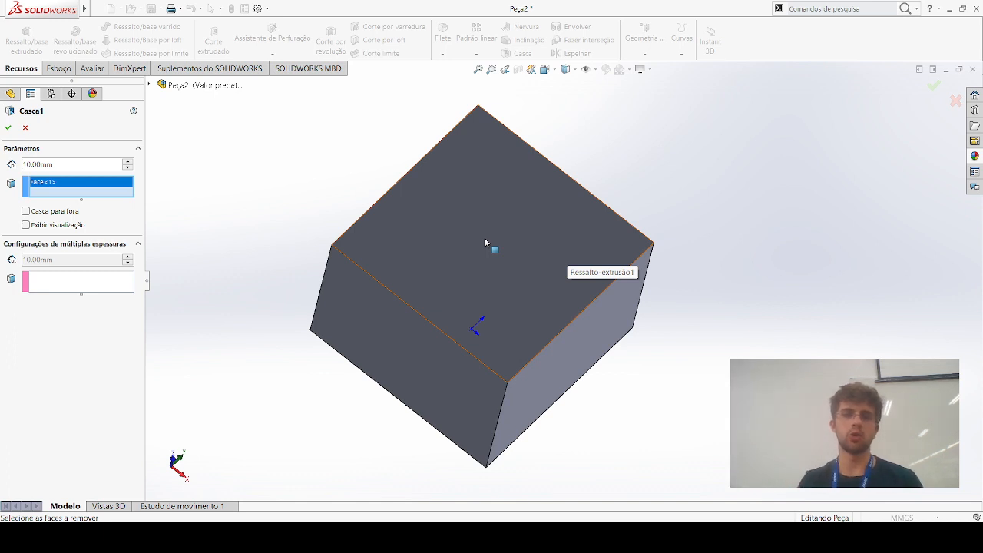
{"action": "left_click", "coordinate": [59, 167]}
{"action": "key", "text": "ctrl+a"}
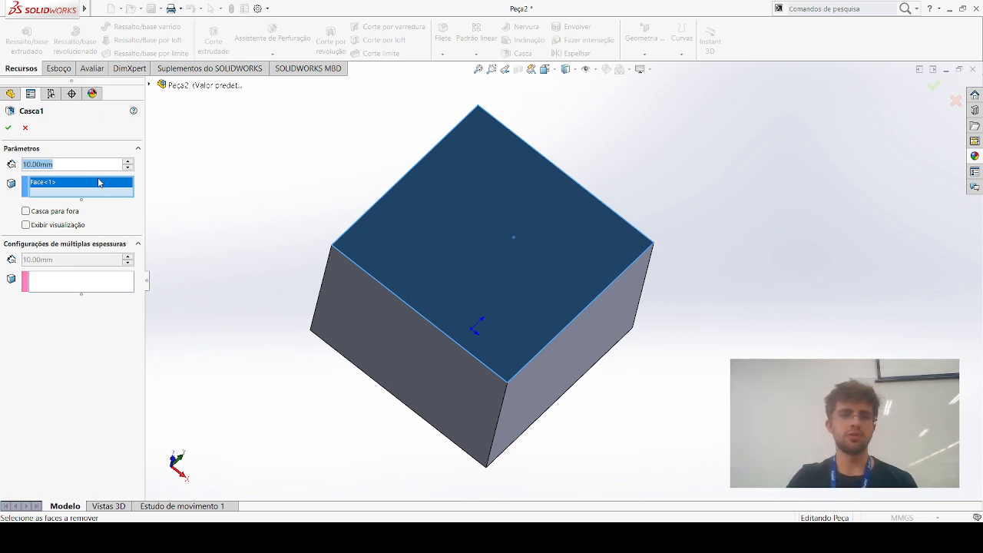
{"action": "type", "text": "5"}
{"action": "key", "text": "Return"}
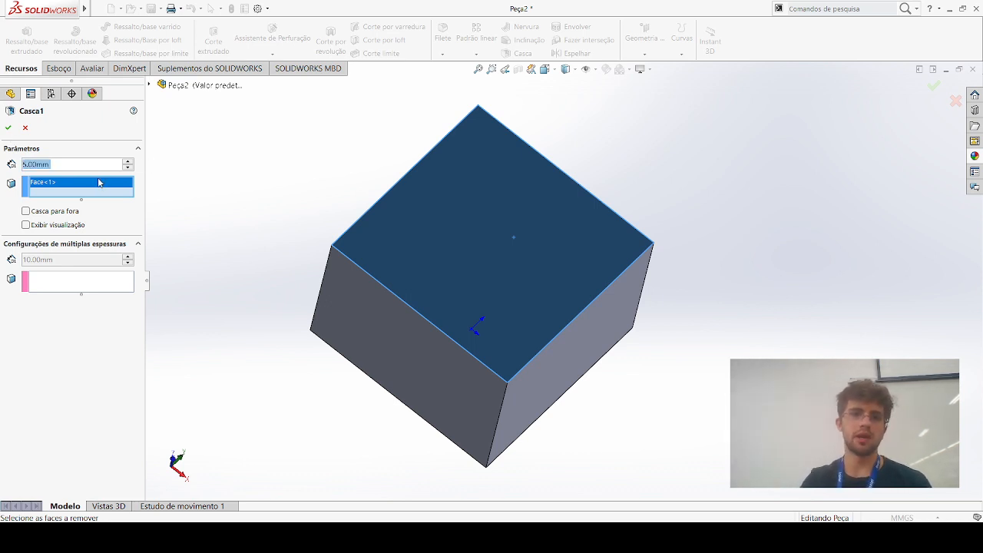
{"action": "left_click", "coordinate": [9, 127]}
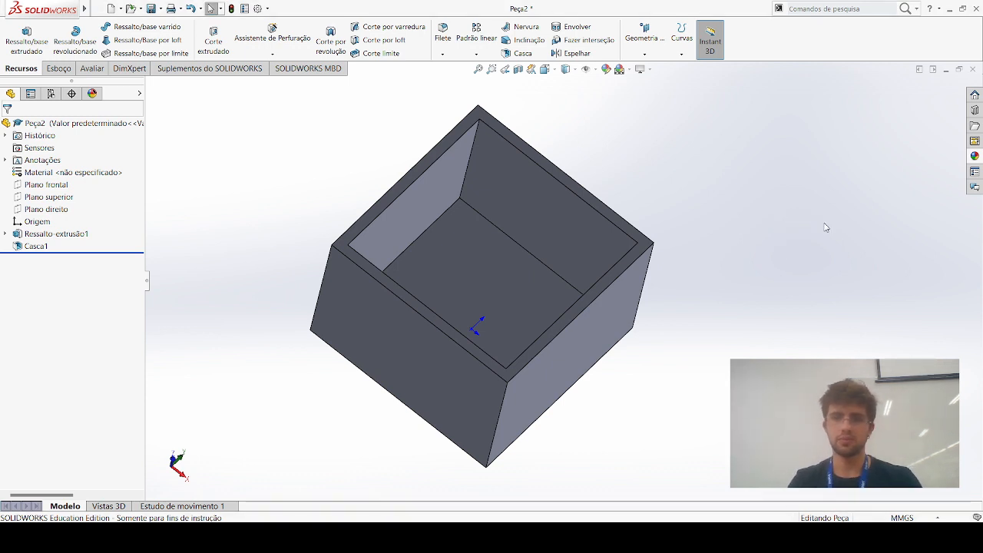
Examine the shelled box from several angles and return it to the front view
{"action": "middle_click_drag", "start_coordinate": [763, 254], "coordinate": [749, 330]}
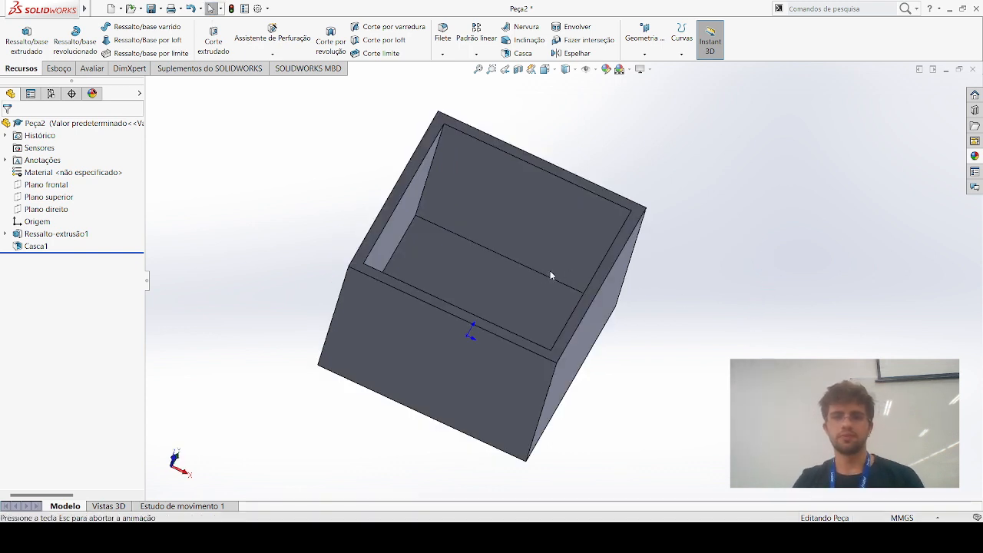
{"action": "key", "text": "space"}
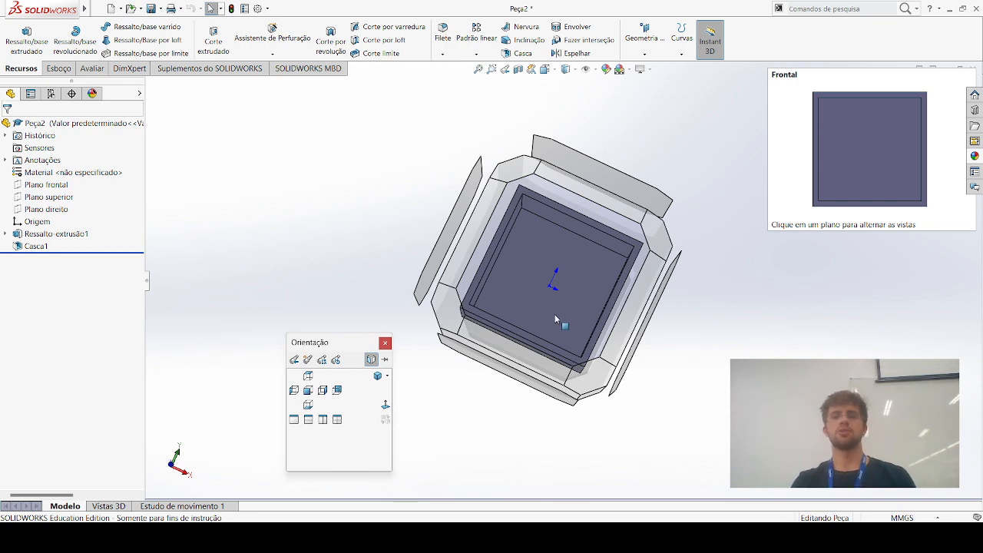
{"action": "left_click", "coordinate": [840, 308]}
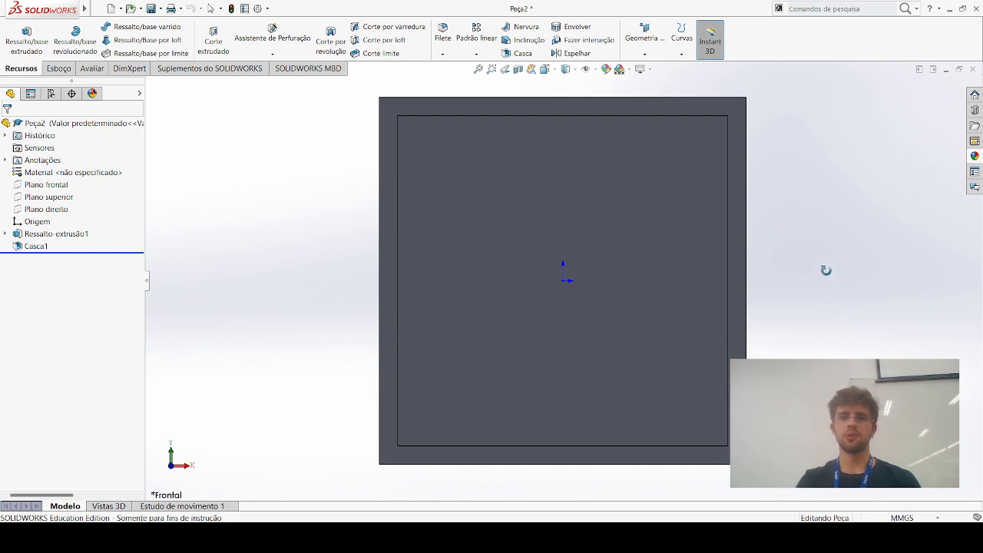
{"action": "middle_click_drag", "start_coordinate": [844, 267], "coordinate": [851, 271]}
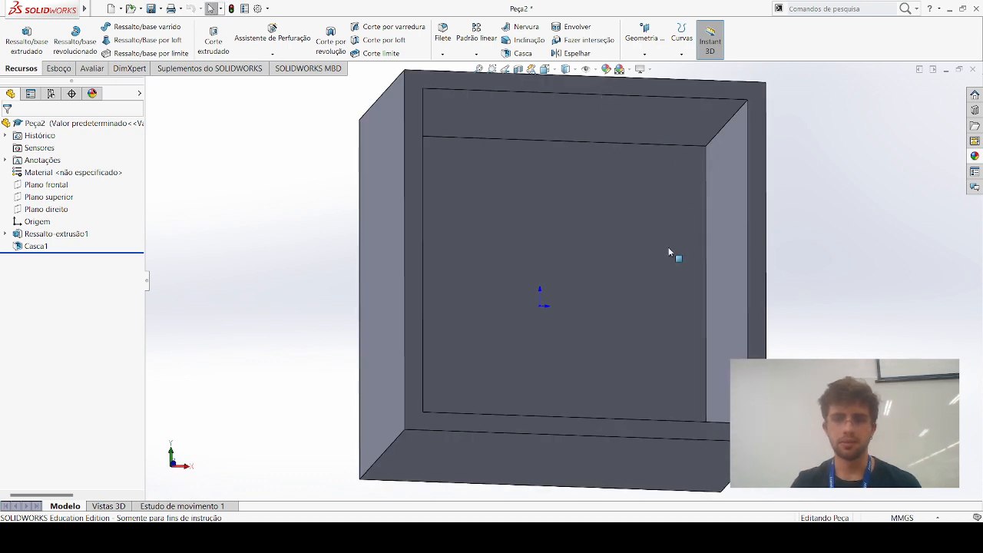
{"action": "middle_click_drag", "start_coordinate": [329, 278], "coordinate": [323, 272]}
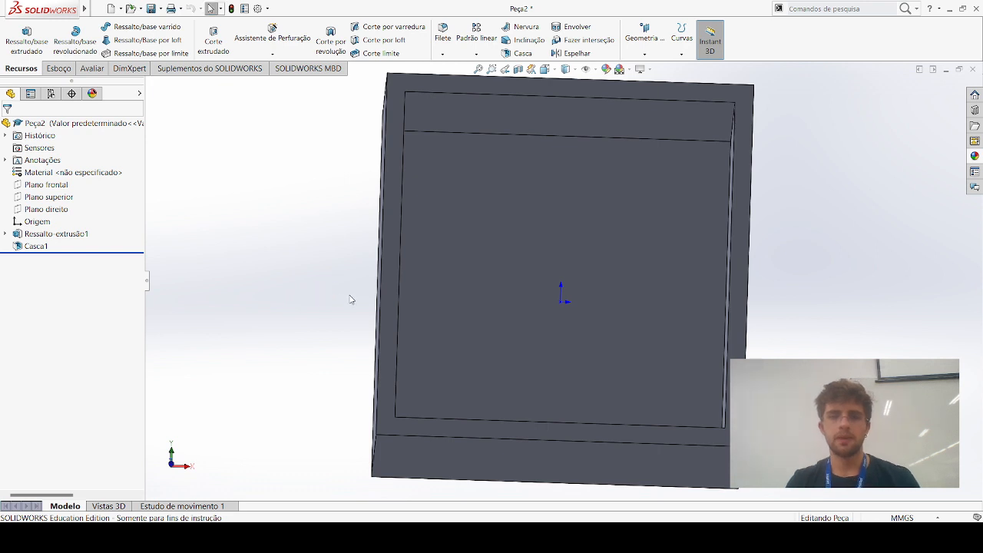
{"action": "key", "text": "space"}
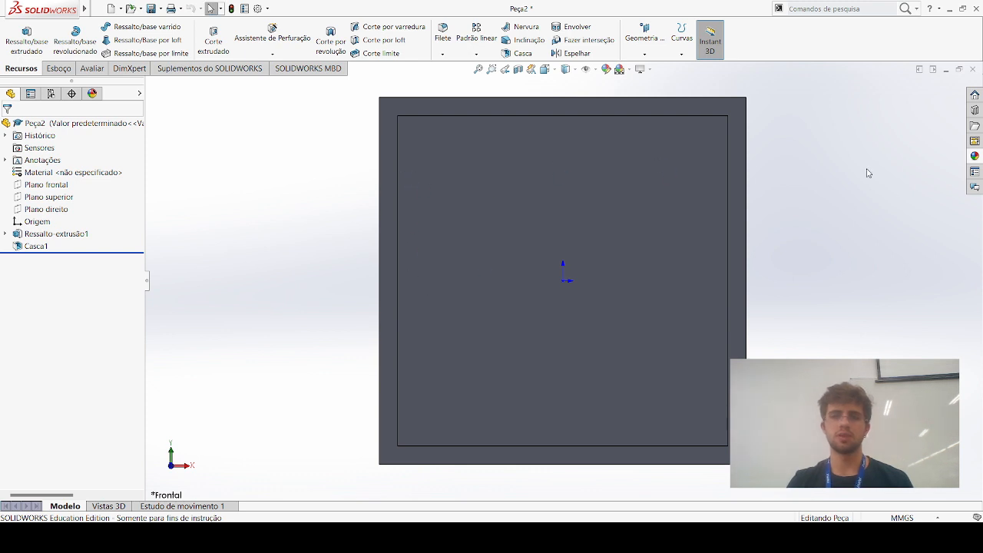
{"action": "middle_click_drag", "start_coordinate": [861, 343], "coordinate": [882, 325]}
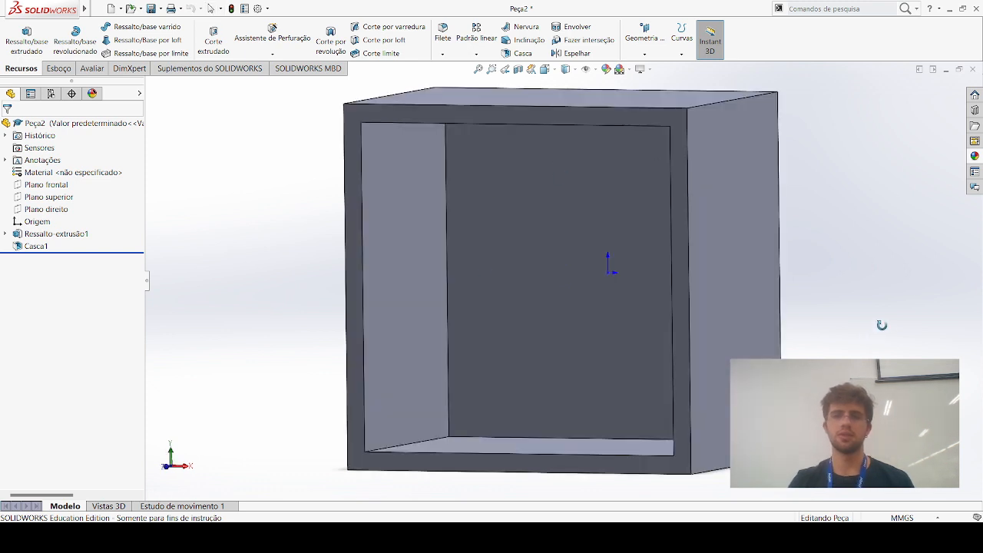
{"action": "key", "text": "space"}
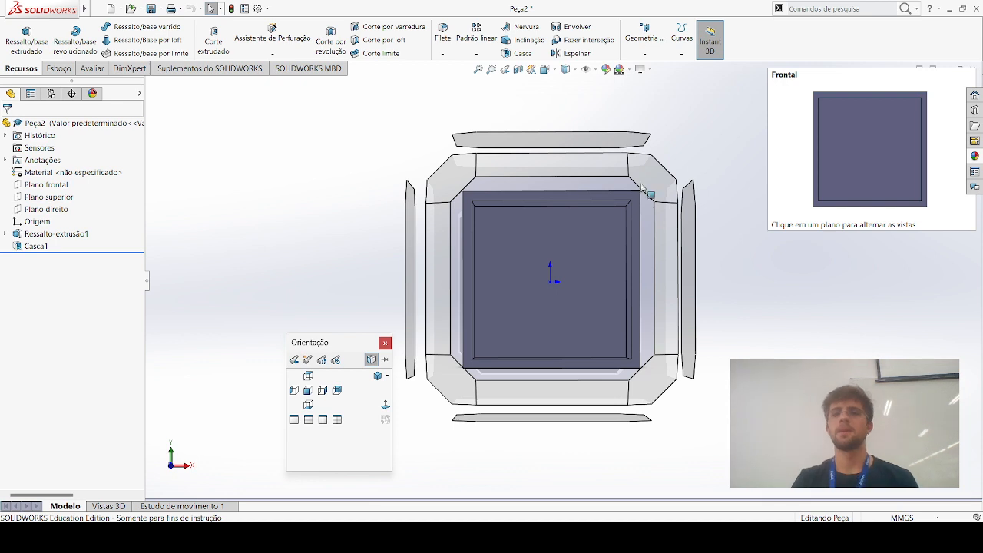
{"action": "left_click", "coordinate": [612, 185]}
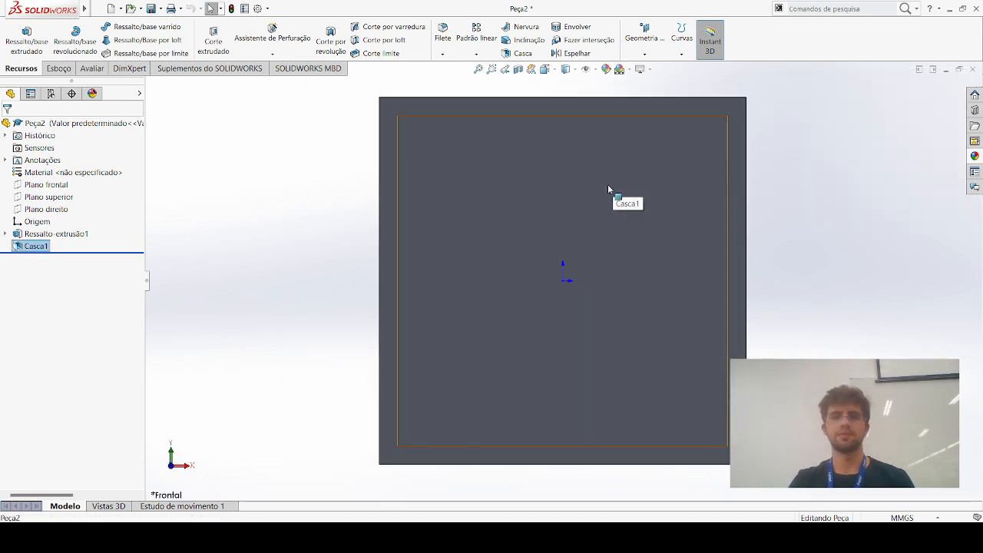
Start a sketch on the box's inner floor and draw a circle of about 9.77 mm radius centred on the origin in front view
{"action": "left_click", "coordinate": [492, 223]}
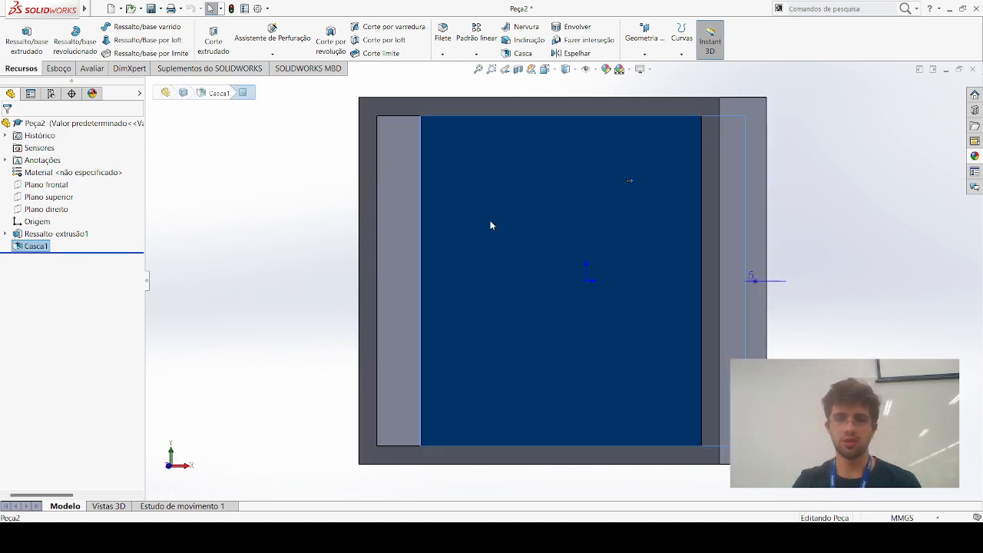
{"action": "left_click", "coordinate": [508, 203]}
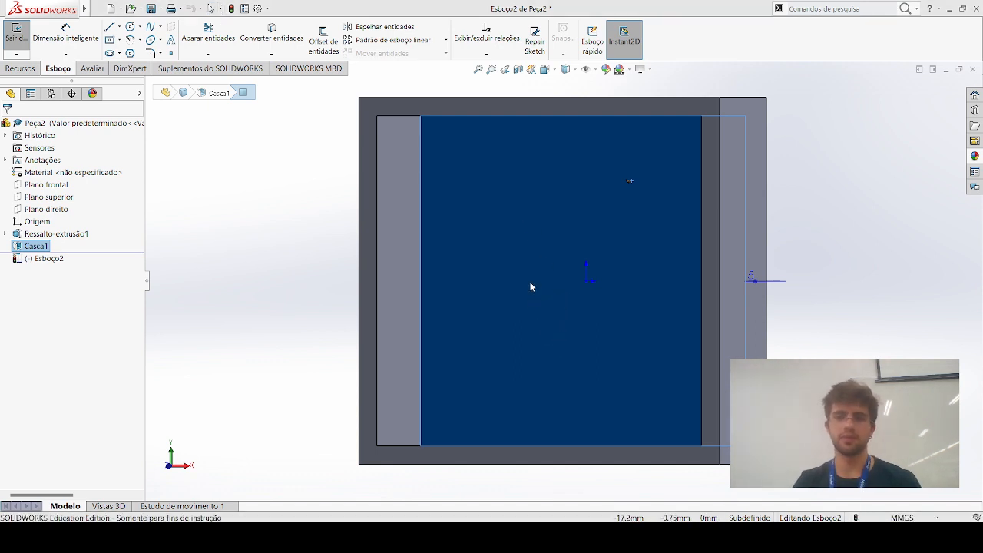
{"action": "key", "text": "space"}
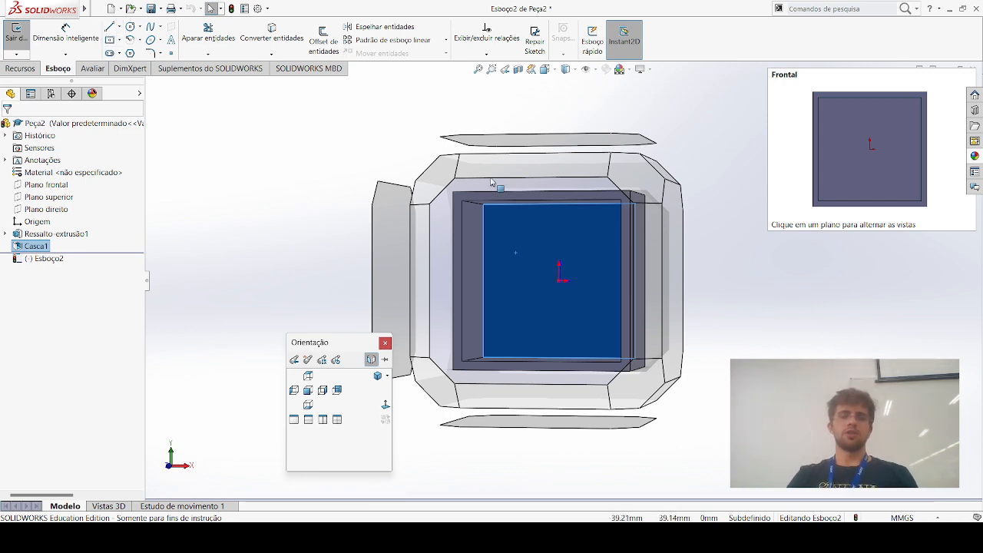
{"action": "left_click", "coordinate": [130, 26]}
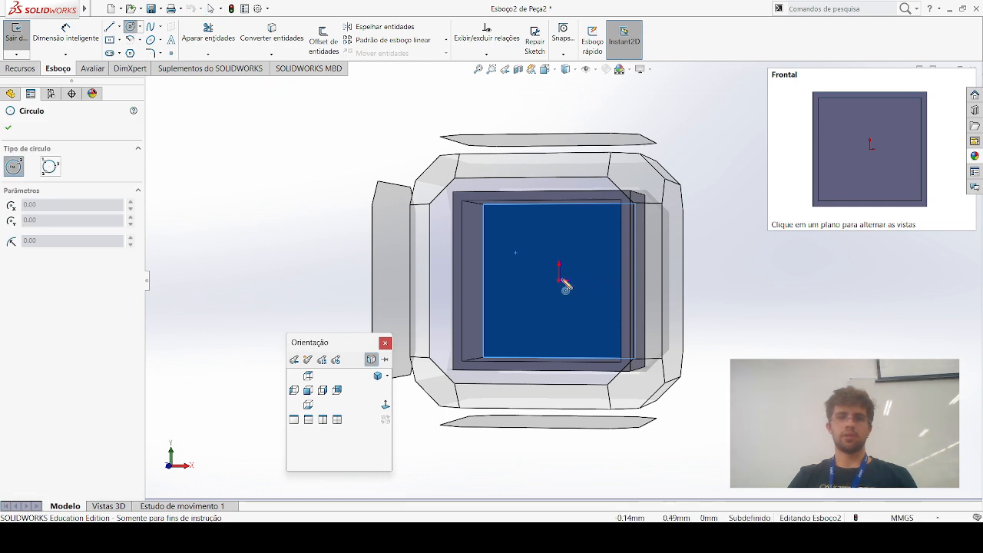
{"action": "left_click", "coordinate": [559, 280]}
{"action": "left_click", "coordinate": [599, 282]}
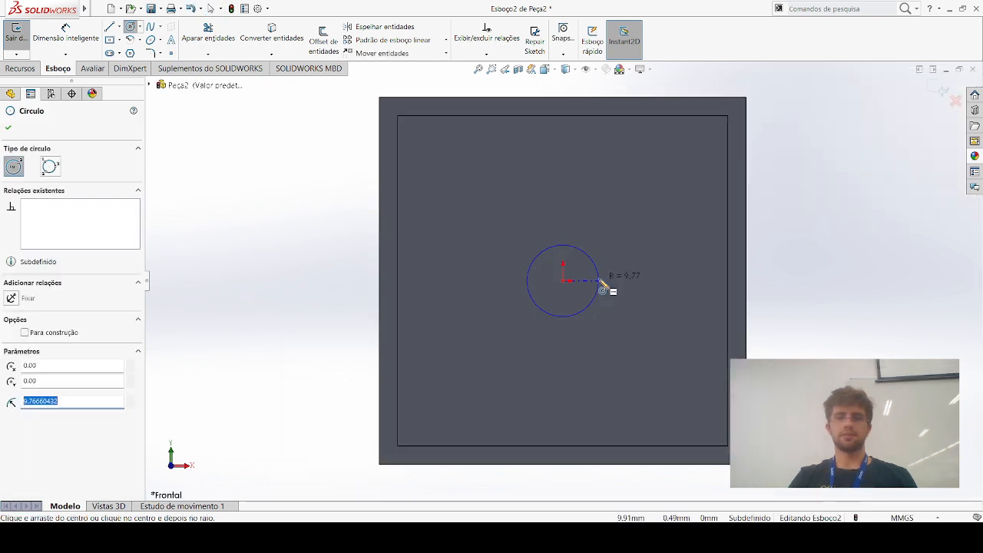
{"action": "key", "text": "Escape"}
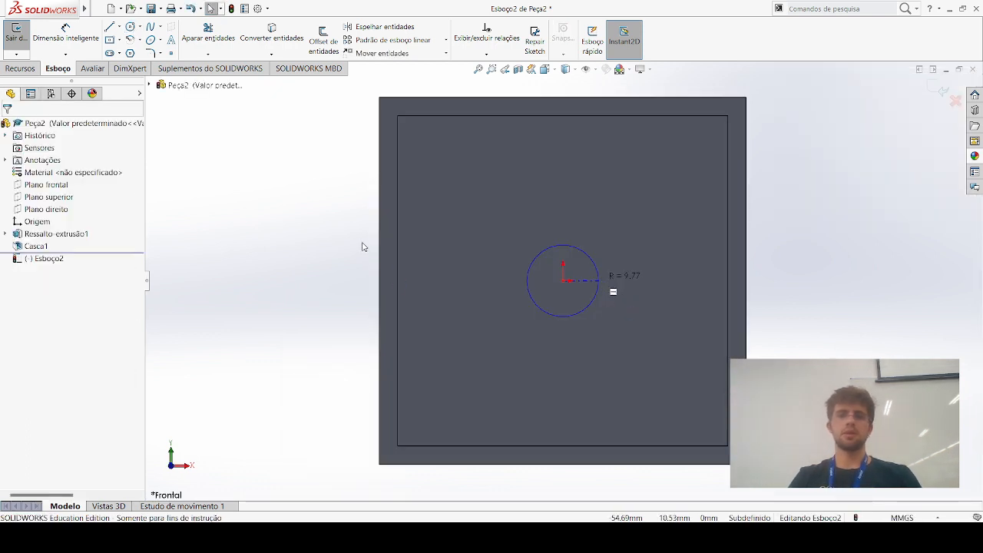
Dimension the centred circle on the box's inner floor with a diameter of 15 mm
{"action": "left_click", "coordinate": [563, 247]}
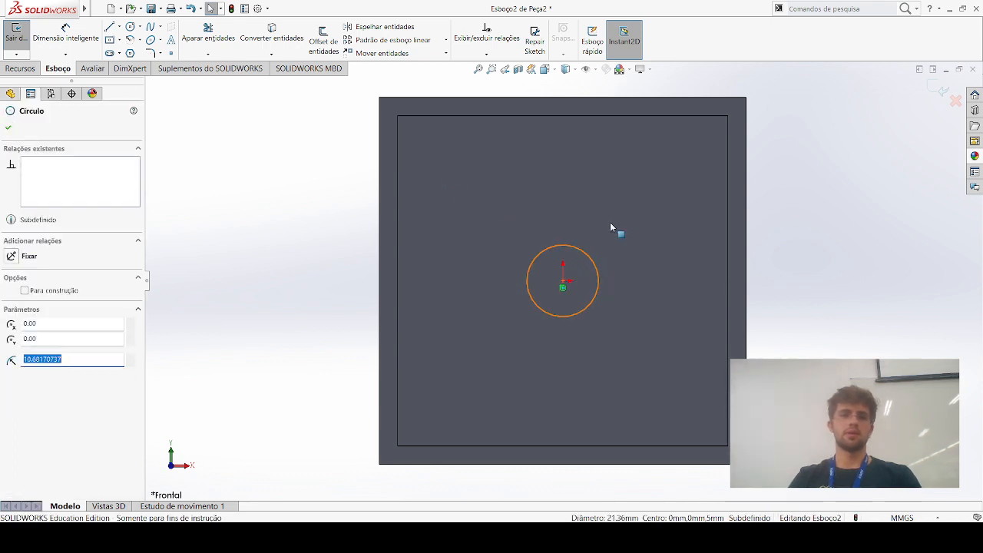
{"action": "left_click", "coordinate": [65, 35]}
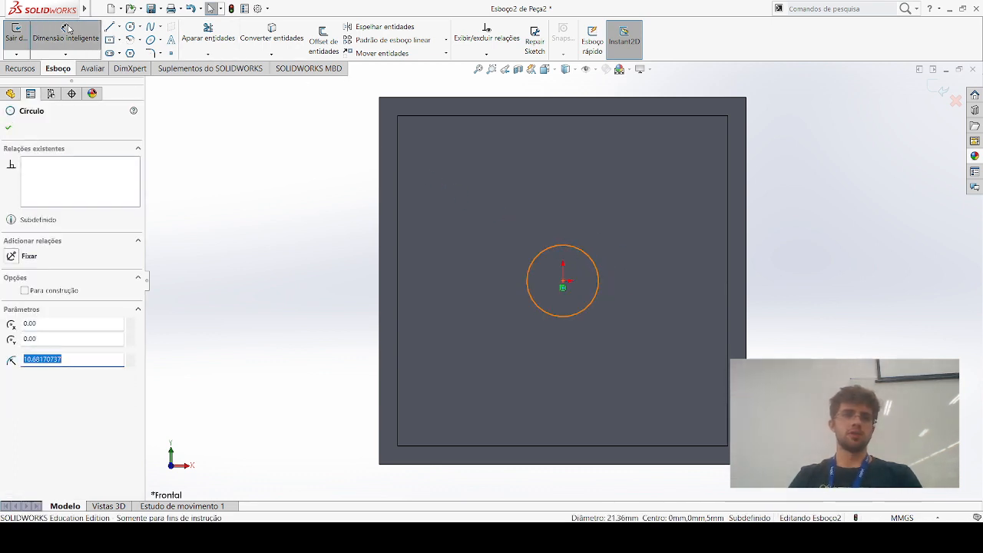
{"action": "left_click", "coordinate": [575, 226]}
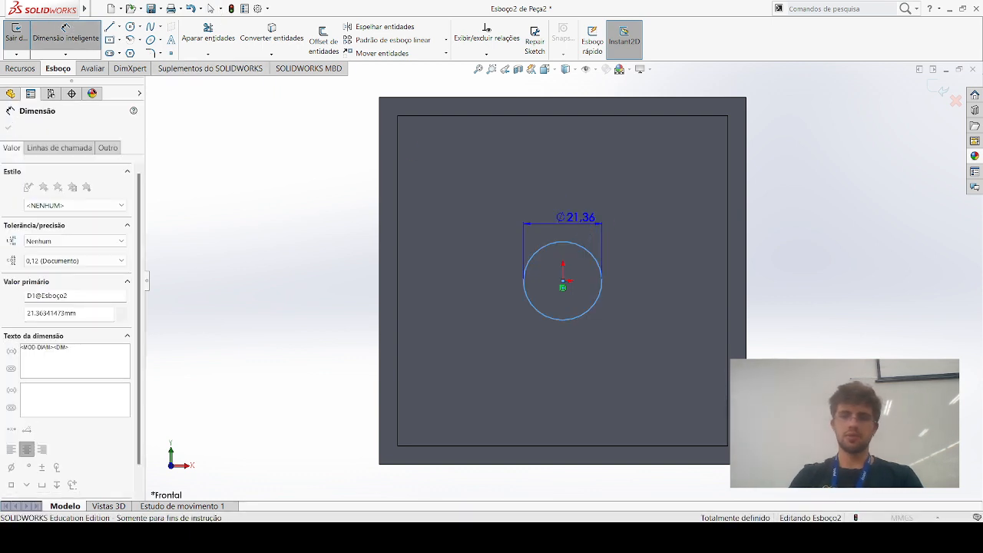
{"action": "key", "text": "Escape"}
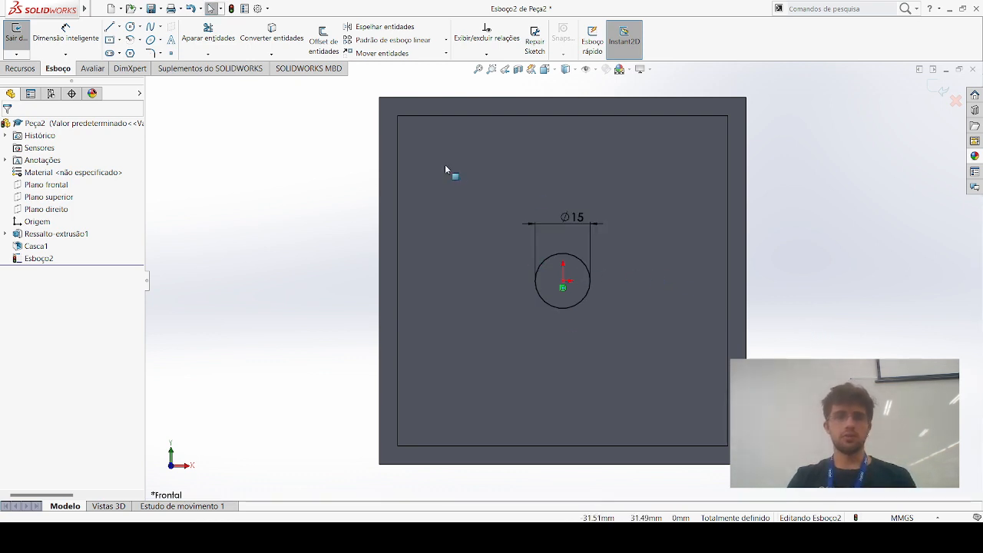
Draw a second circle of about 8.83 mm radius near the upper-left corner of the inner floor
{"action": "left_click", "coordinate": [129, 28]}
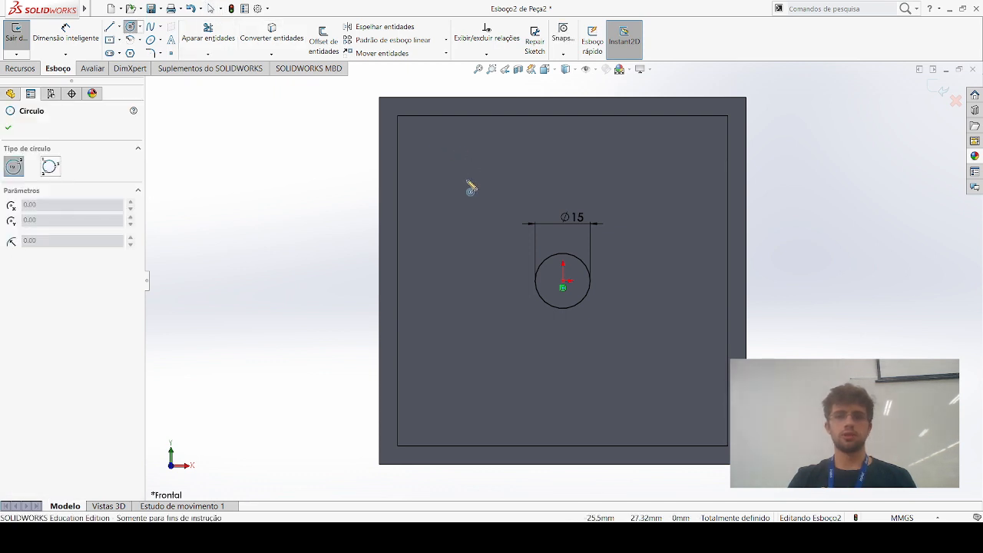
{"action": "left_click_drag", "start_coordinate": [463, 176], "coordinate": [491, 201]}
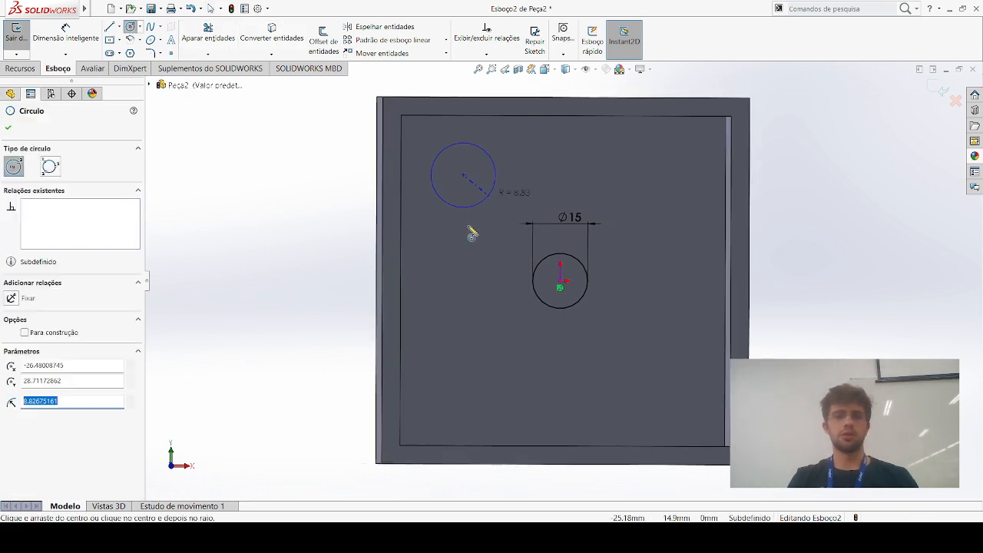
{"action": "key", "text": "Escape"}
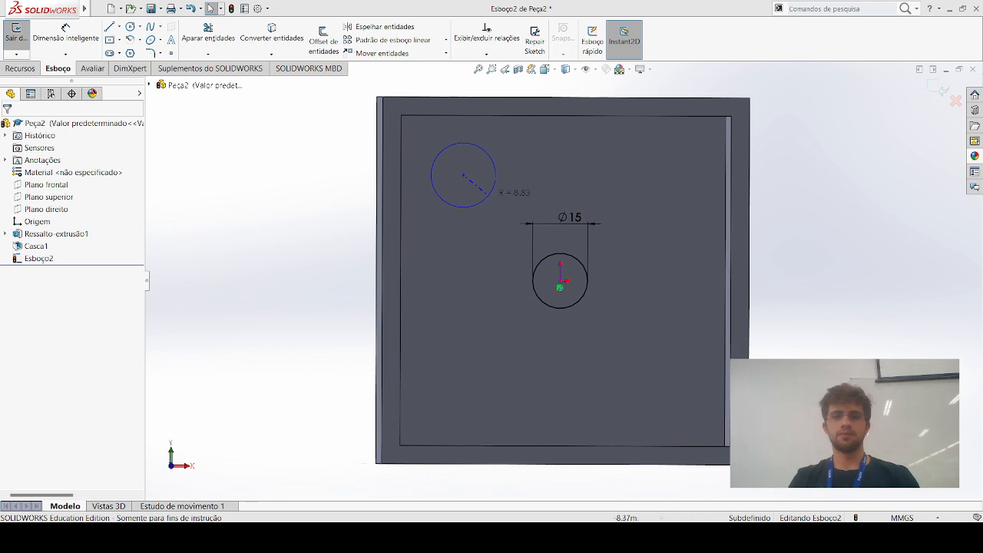
{"action": "middle_click_drag", "start_coordinate": [531, 255], "coordinate": [530, 254]}
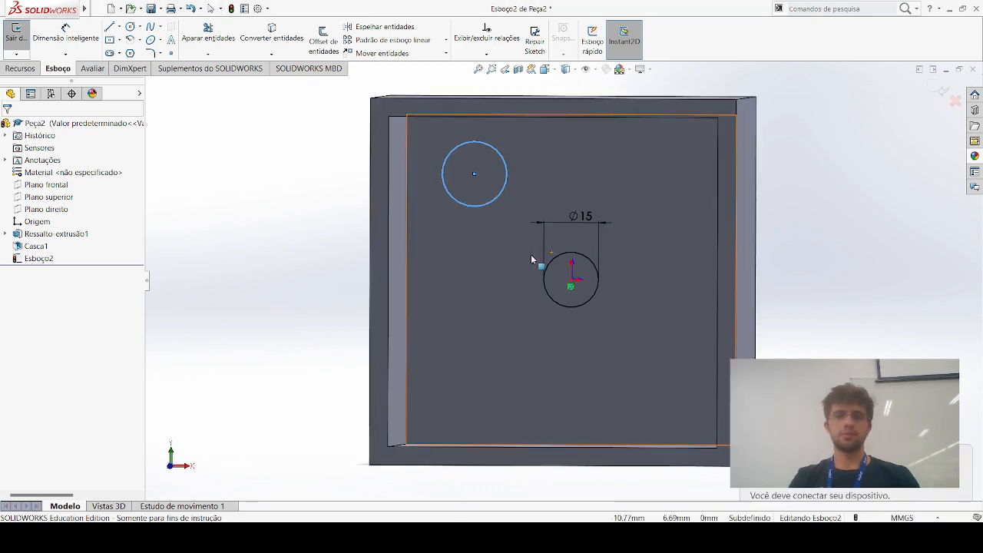
Draw a line about 16.31 mm long from the floor's upper edge to the corner circle's centre, and undo both the line and that circle
{"action": "left_click", "coordinate": [109, 26]}
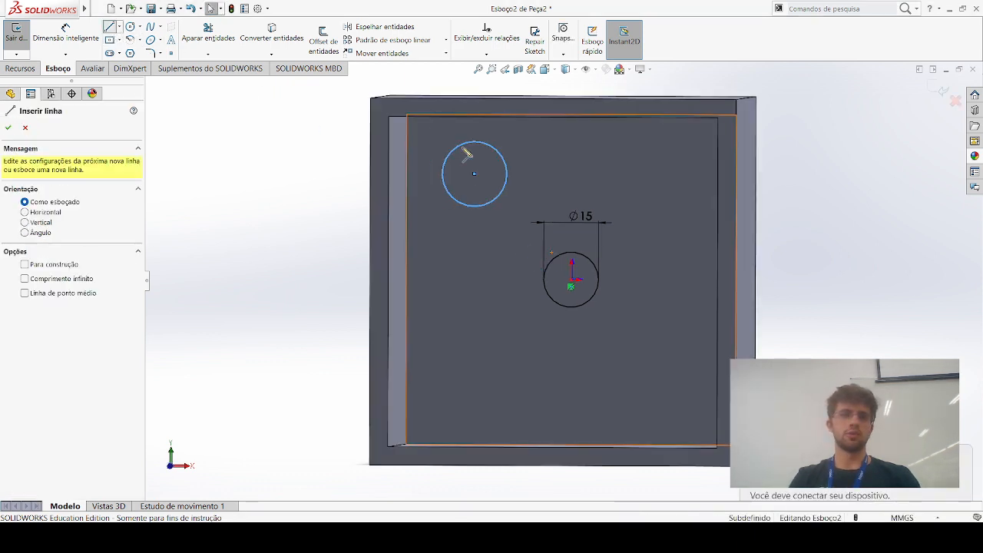
{"action": "left_click", "coordinate": [473, 176]}
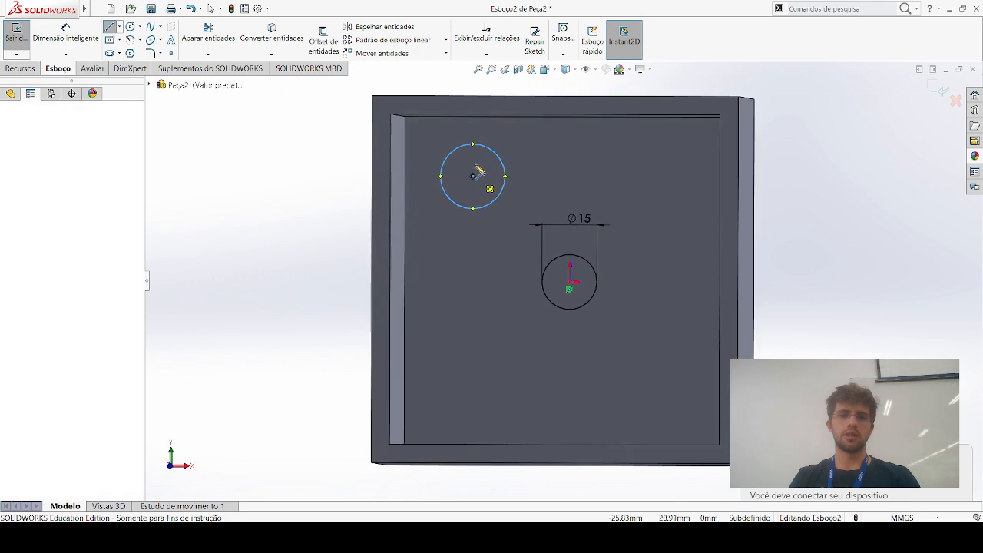
{"action": "left_click", "coordinate": [477, 111]}
{"action": "left_click", "coordinate": [473, 176]}
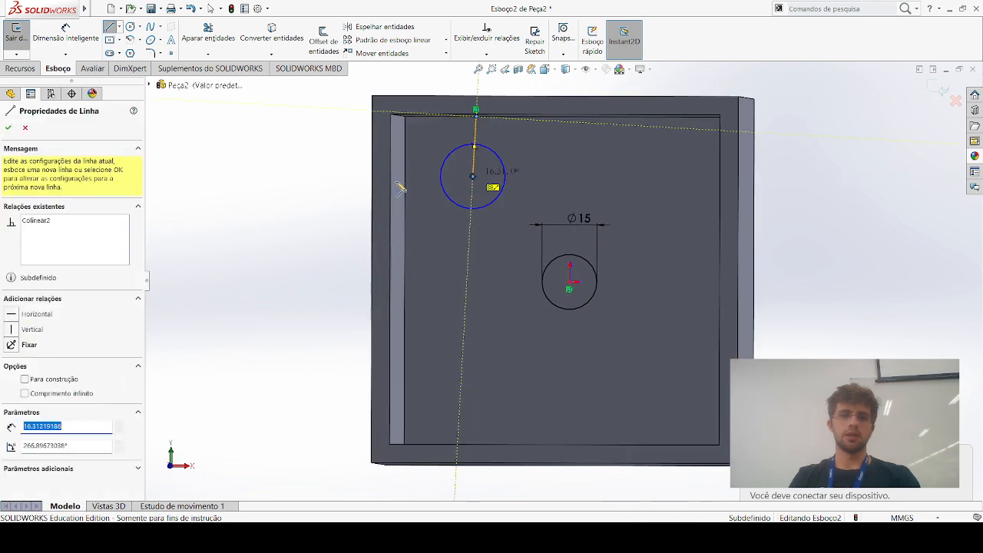
{"action": "key", "text": "Escape"}
{"action": "key", "text": "Escape"}
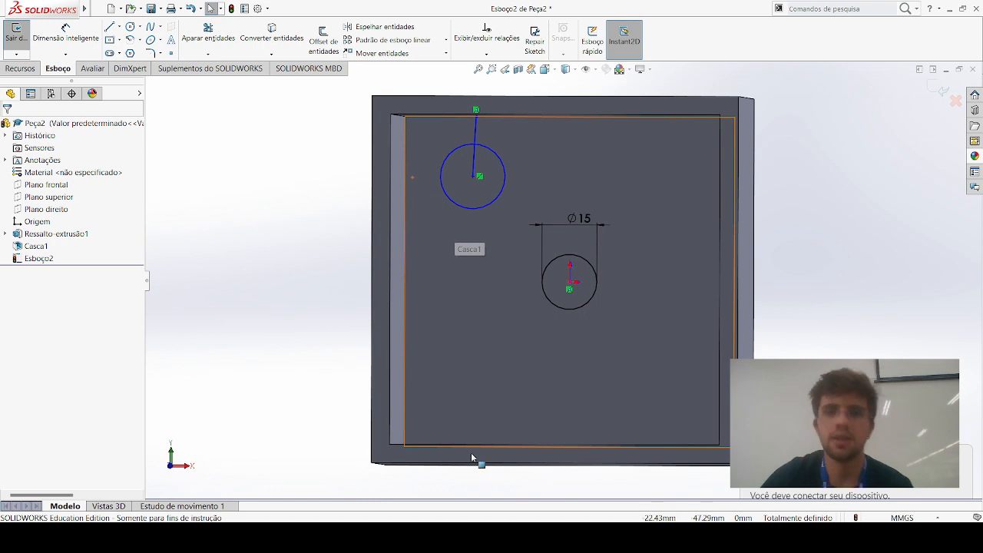
{"action": "key", "text": "ctrl+8"}
Start a boss extrusion of the 15 mm circle and enable Thin Feature (Recurso fino) for it
{"action": "key", "text": "space"}
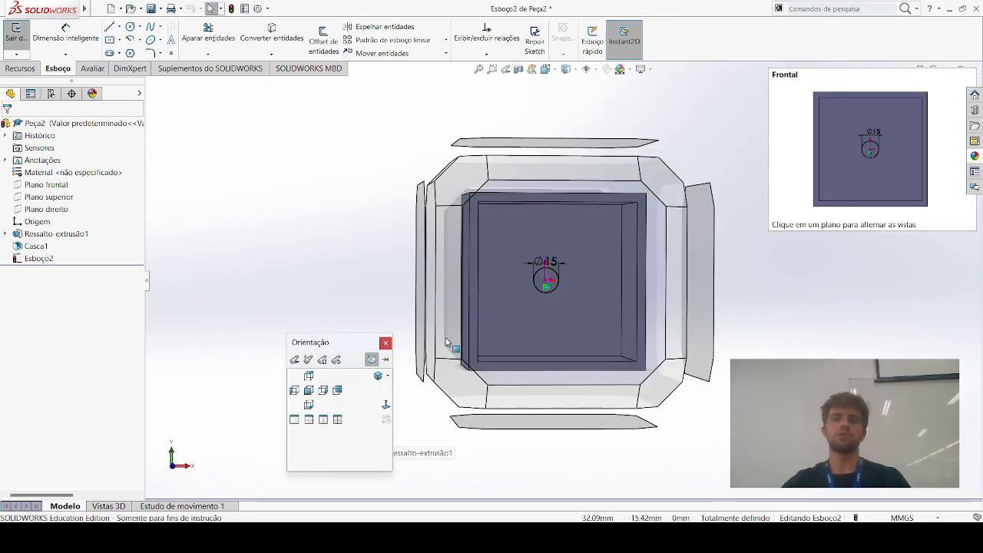
{"action": "left_click", "coordinate": [824, 280]}
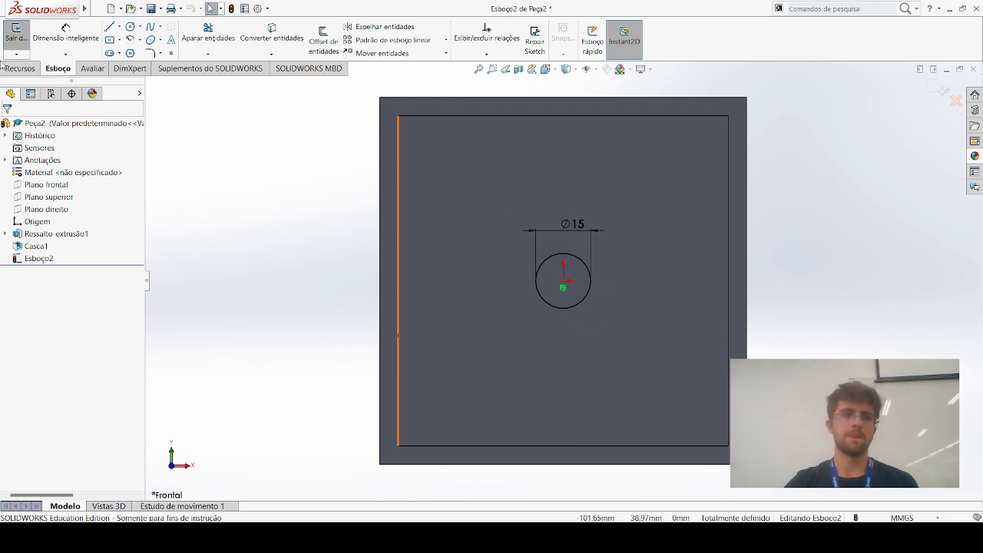
{"action": "left_click", "coordinate": [22, 68]}
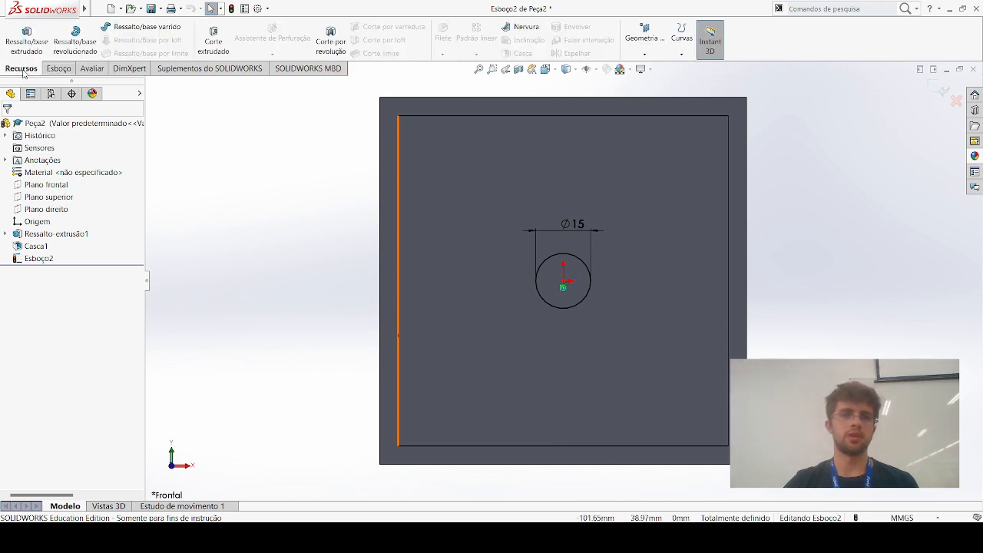
{"action": "left_click", "coordinate": [561, 255]}
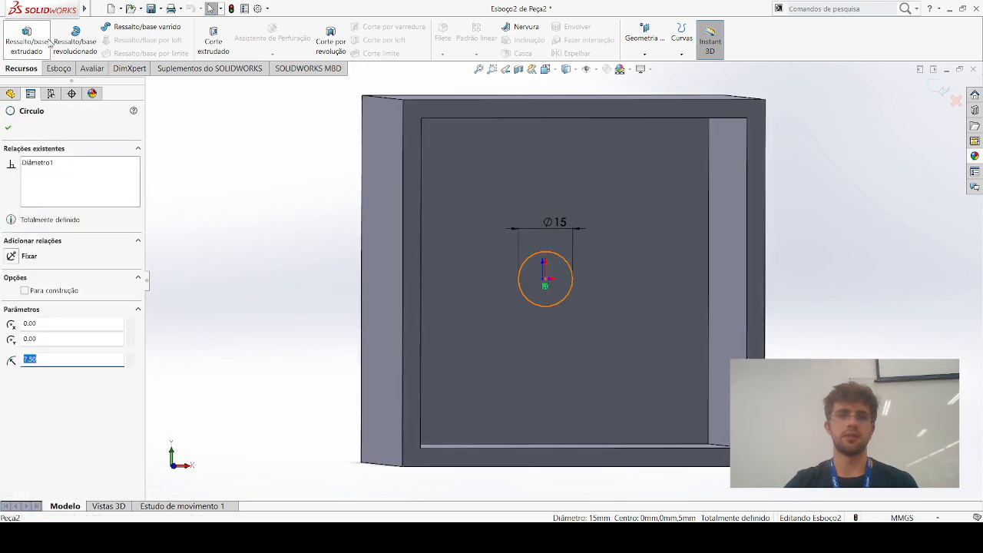
{"action": "left_click", "coordinate": [18, 47]}
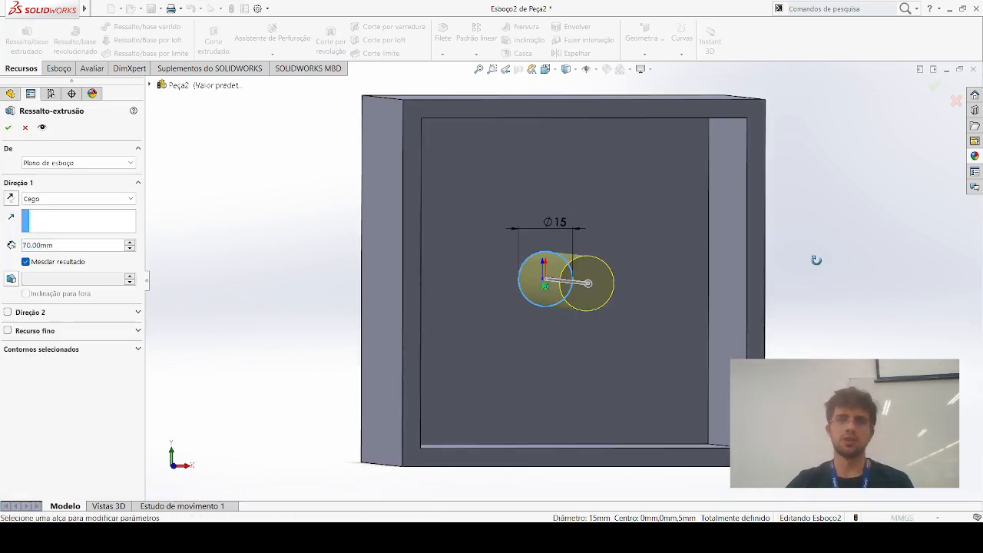
{"action": "left_click", "coordinate": [9, 332]}
{"action": "middle_click_drag", "start_coordinate": [203, 307], "coordinate": [201, 307]}
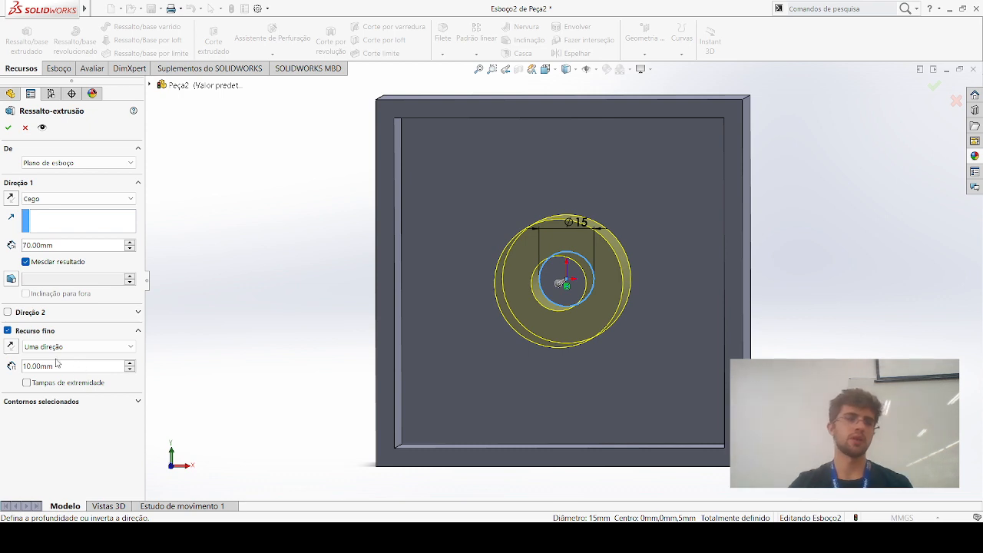
Reverse the thin feature's wall direction to the inside of the circle and set its thickness to 2 mm
{"action": "left_click", "coordinate": [11, 347]}
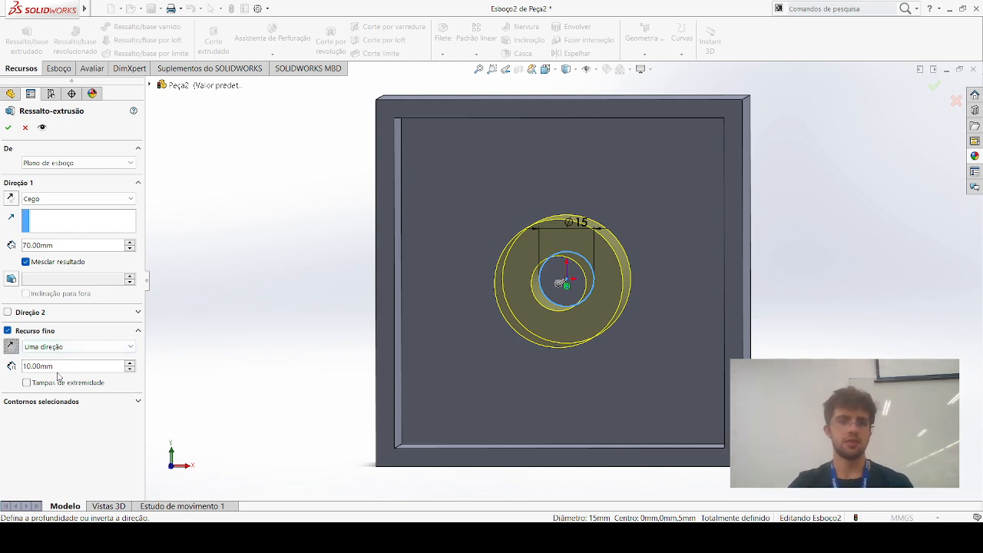
{"action": "left_click_drag", "start_coordinate": [63, 367], "coordinate": [16, 361]}
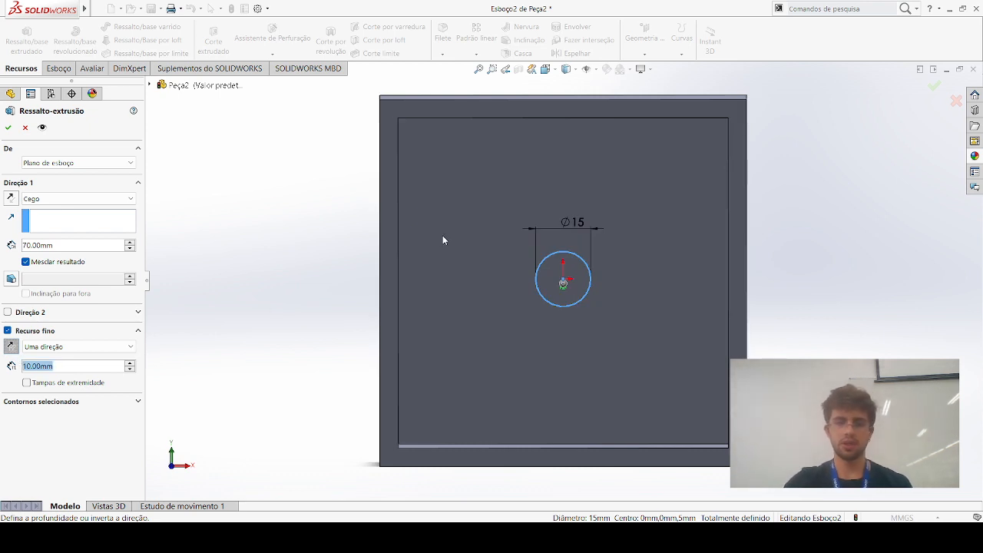
{"action": "type", "text": "2"}
{"action": "key", "text": "Return"}
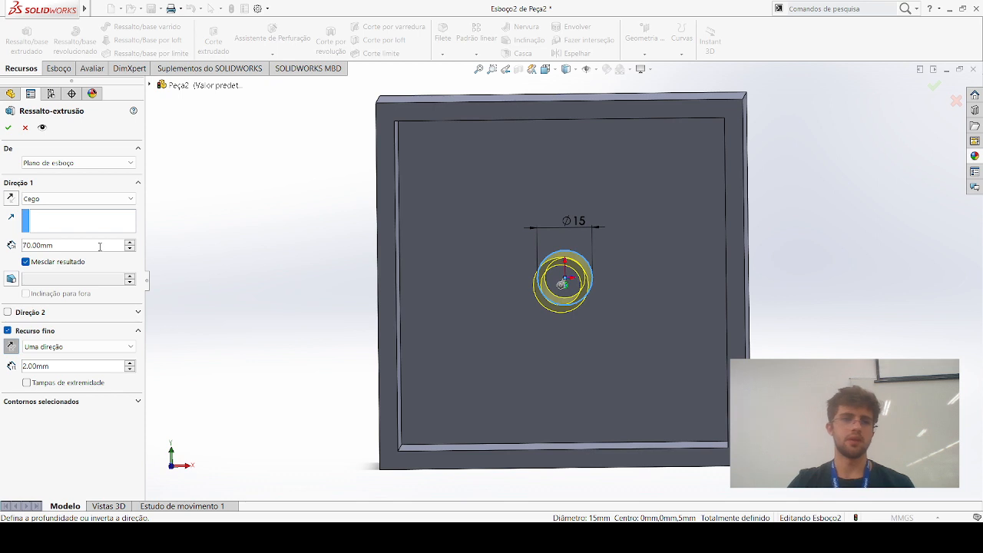
Set the extrusion depth to 20 mm and create the thin-walled tube on the inner floor
{"action": "left_click_drag", "start_coordinate": [100, 246], "coordinate": [2, 240]}
{"action": "type", "text": "20"}
{"action": "key", "text": "Return"}
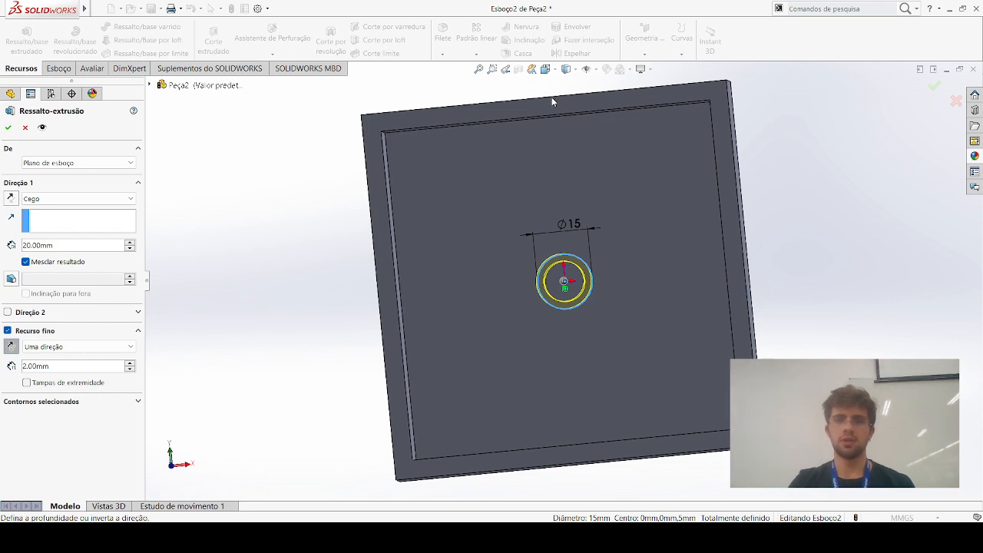
{"action": "middle_click_drag", "start_coordinate": [526, 76], "coordinate": [746, 101]}
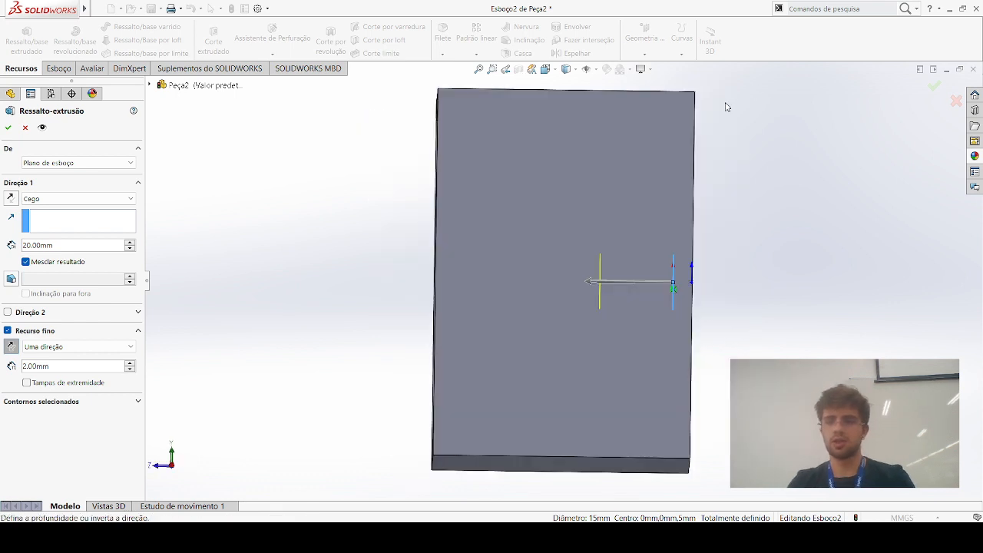
{"action": "key", "text": "Return"}
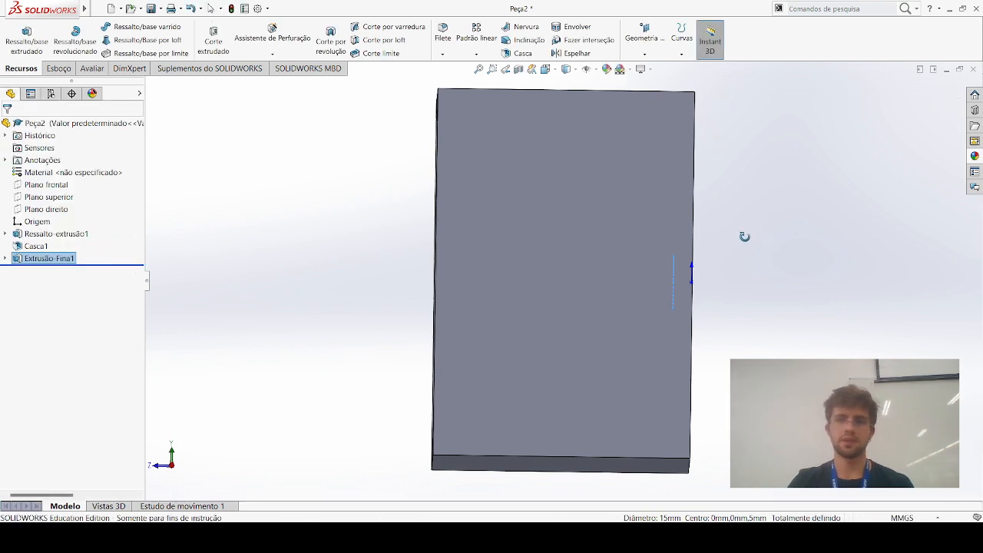
Examine the tube inside the box with a lengthwise section view, turn the section off, and inspect the whole part
{"action": "left_click", "coordinate": [520, 69]}
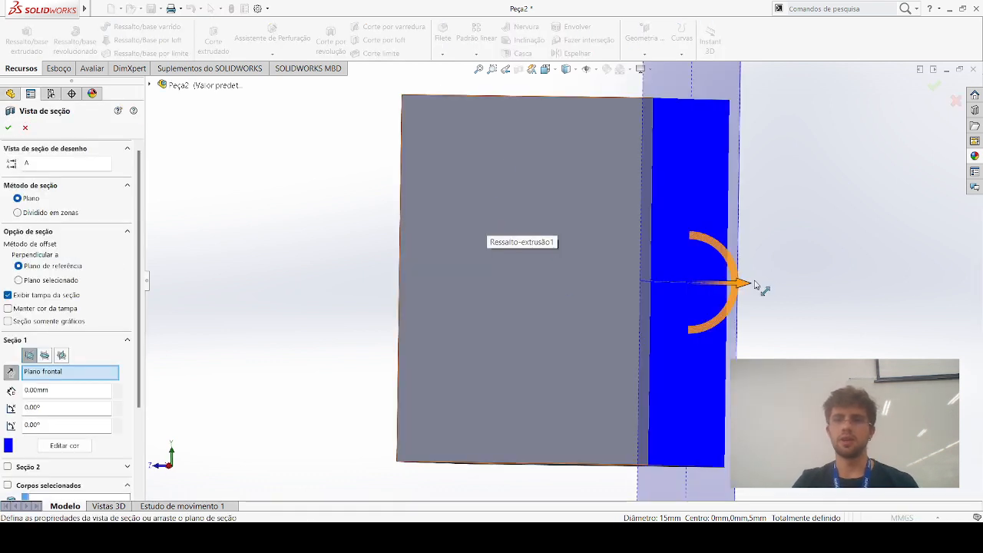
{"action": "left_click_drag", "start_coordinate": [748, 287], "coordinate": [612, 304]}
{"action": "middle_click_drag", "start_coordinate": [354, 322], "coordinate": [435, 332]}
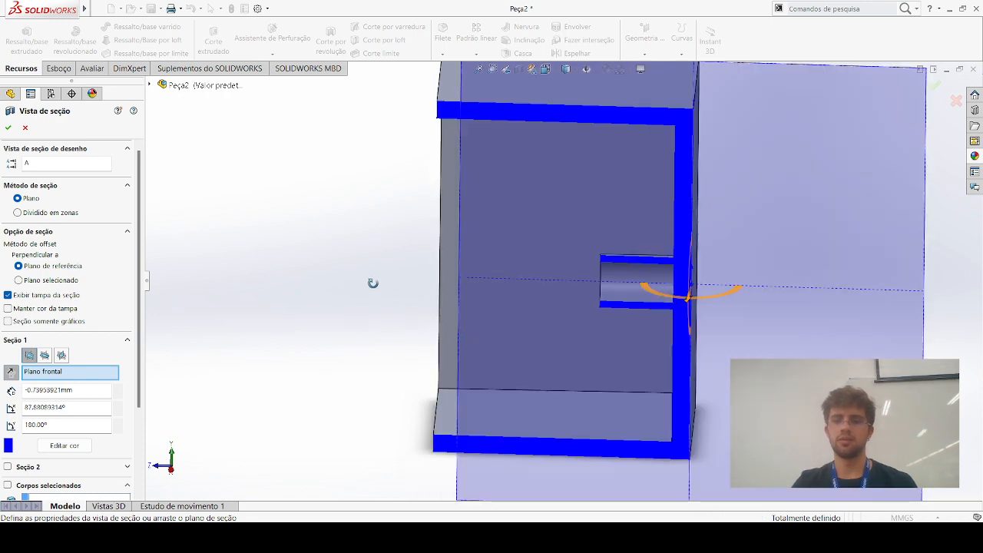
{"action": "left_click", "coordinate": [935, 84]}
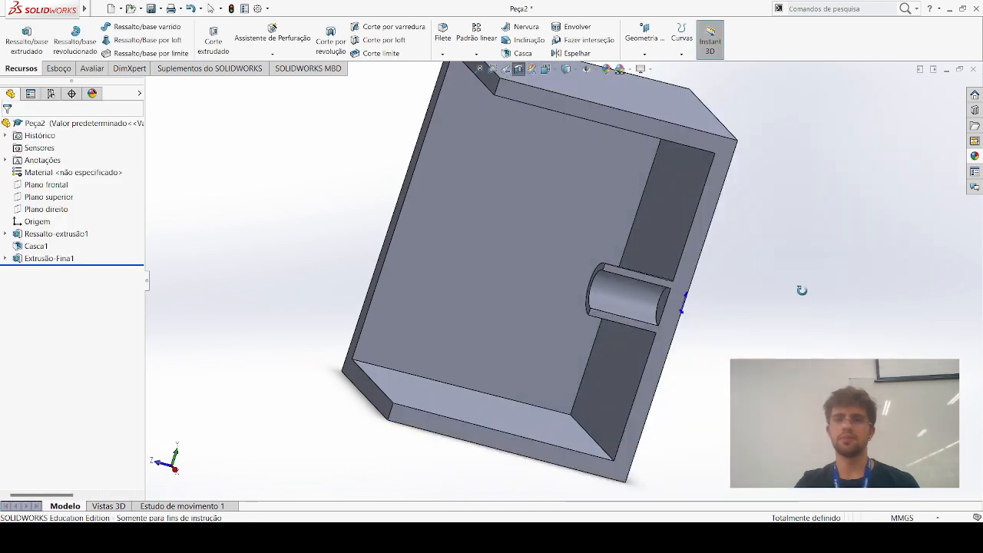
{"action": "key", "text": "Escape"}
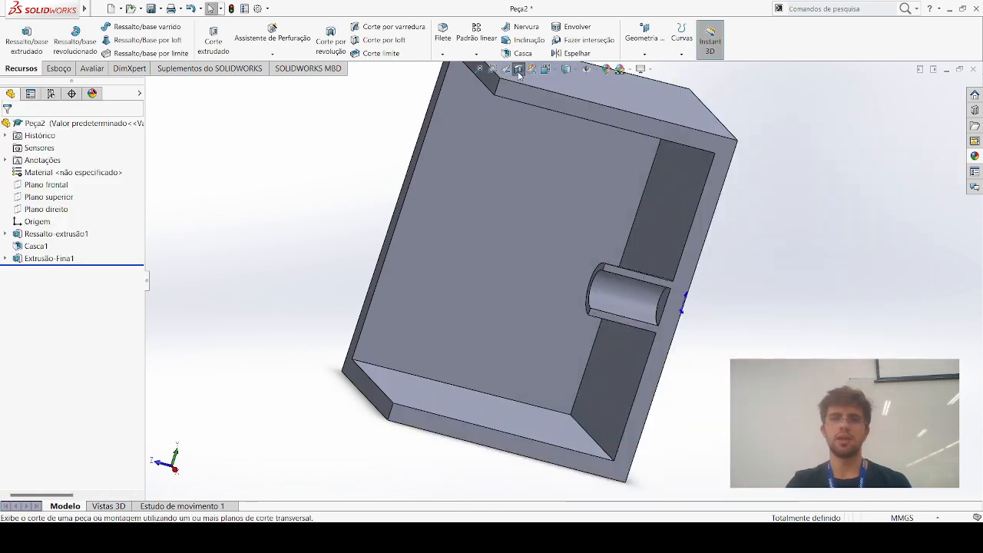
{"action": "left_click", "coordinate": [518, 74]}
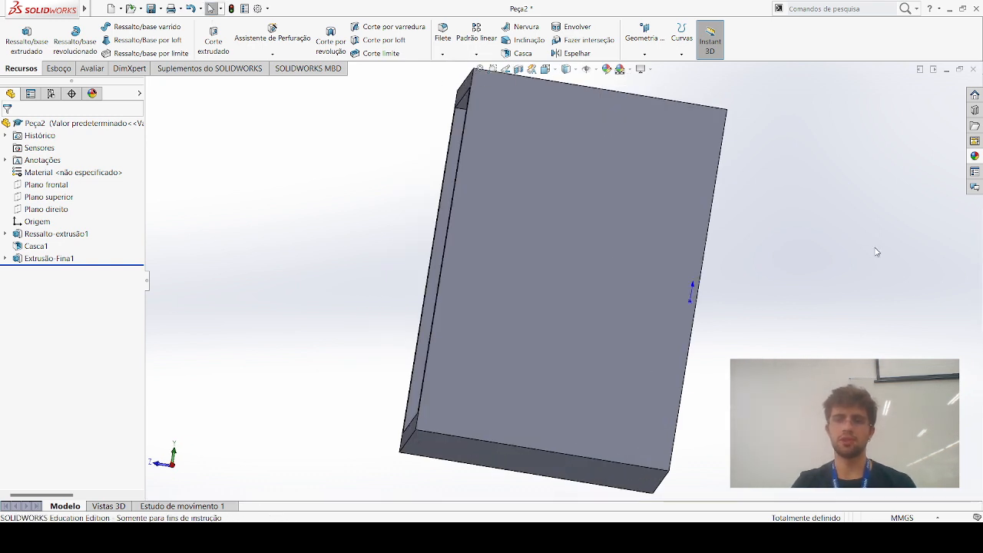
{"action": "mouse_move", "coordinate": [870, 253]}
{"action": "middle_mouse_down"}
{"action": "mouse_move", "coordinate": [832, 241]}
{"action": "mouse_move", "coordinate": [835, 261]}
{"action": "mouse_move", "coordinate": [874, 262]}
{"action": "middle_mouse_up"}
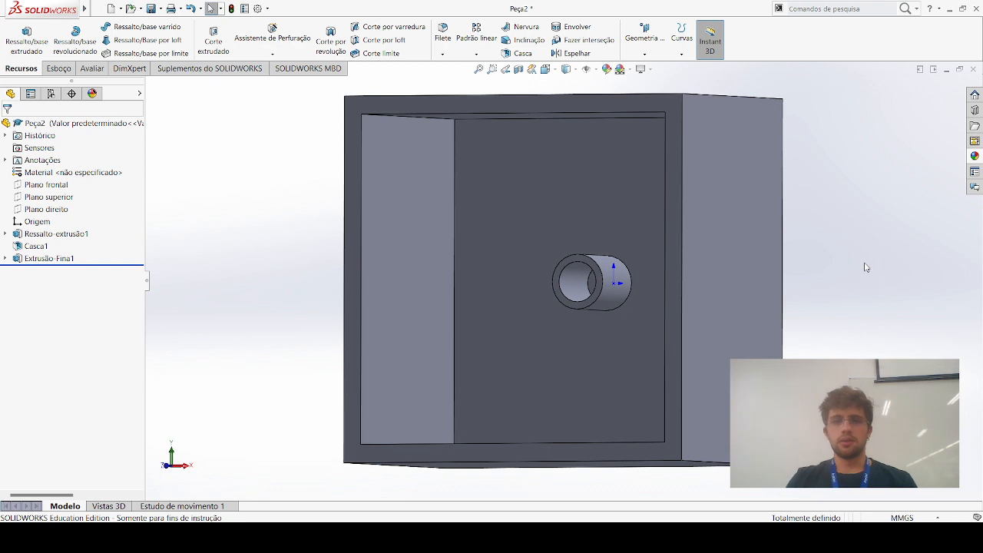
{"action": "middle_click_drag", "start_coordinate": [860, 268], "coordinate": [843, 262]}
Orient the part to the front view and start a new sketch on the box's inner floor
{"action": "key", "text": "space"}
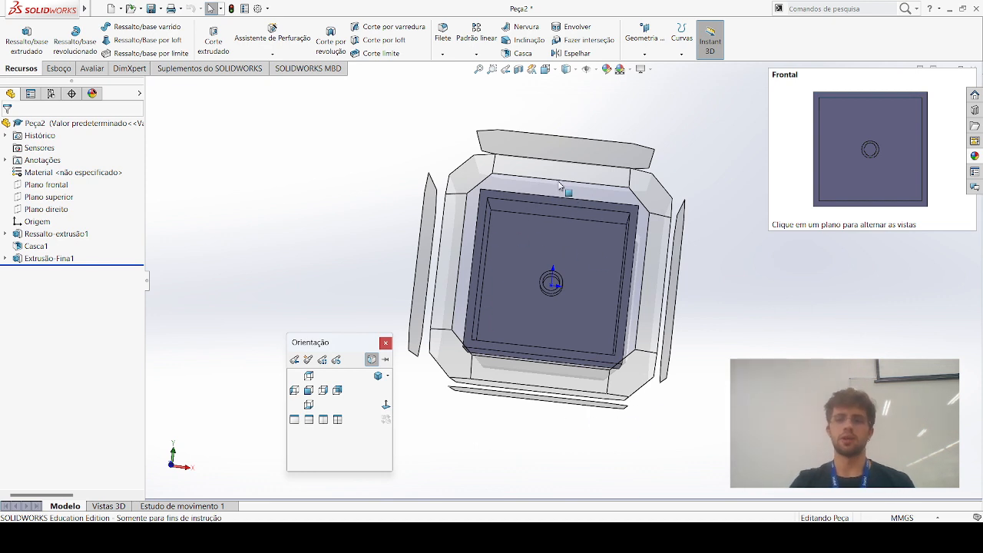
{"action": "left_click", "coordinate": [572, 206]}
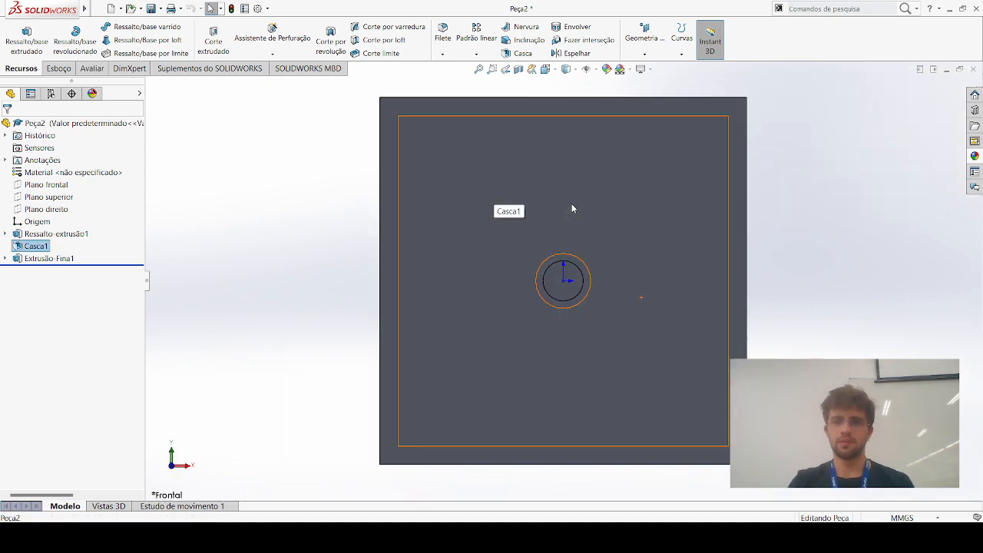
{"action": "left_click", "coordinate": [590, 191]}
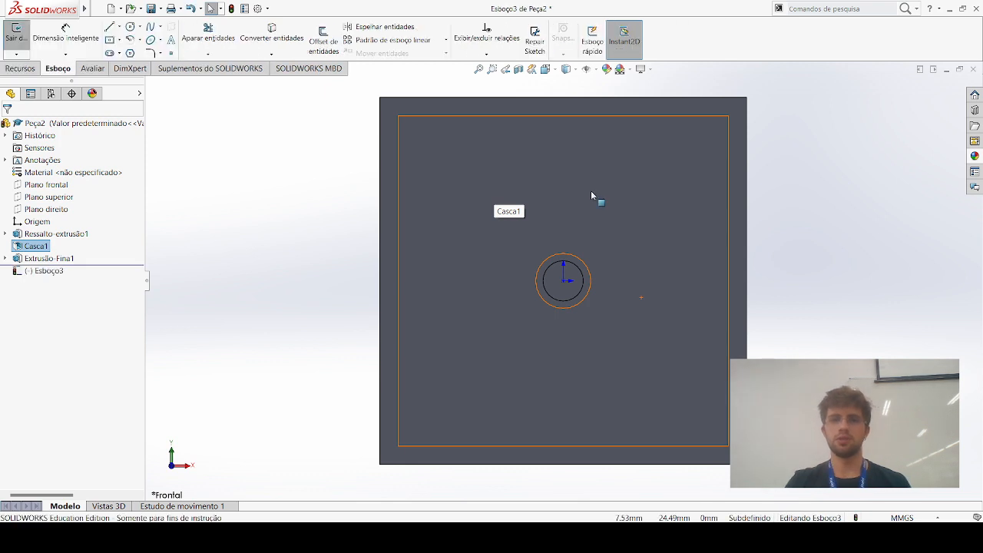
{"action": "left_click", "coordinate": [252, 184]}
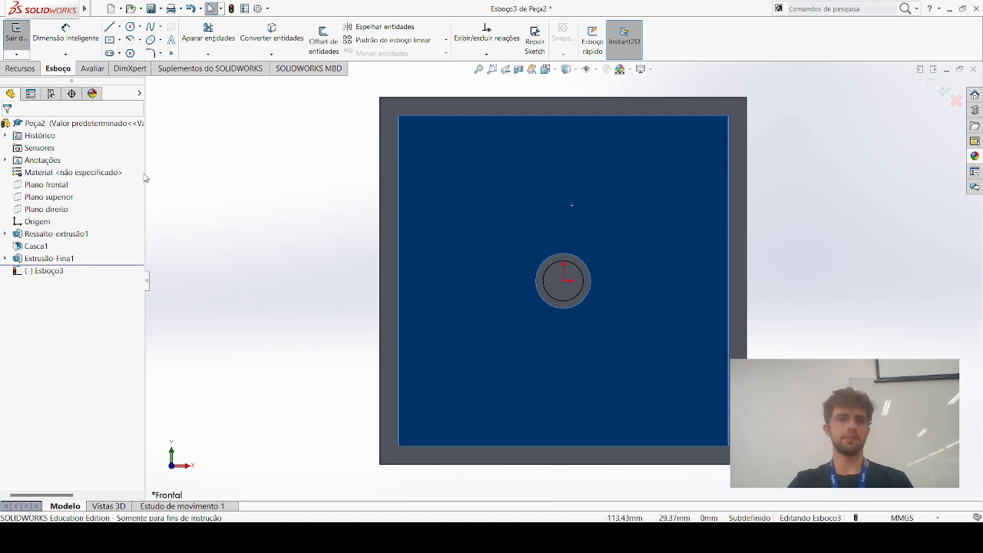
Sketch a vertical 45 mm line from the origin up to the inner floor's upper edge
{"action": "left_click", "coordinate": [109, 28]}
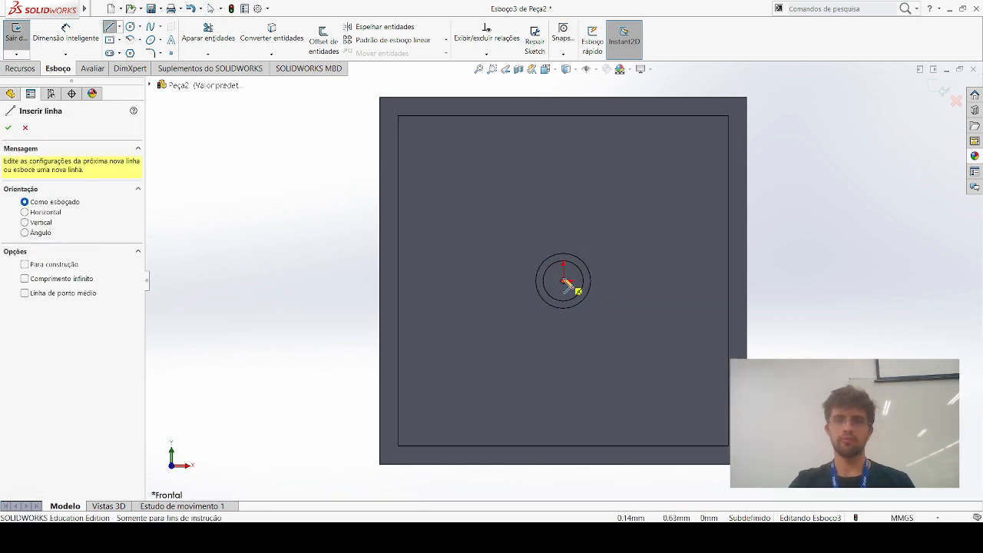
{"action": "left_click", "coordinate": [564, 281]}
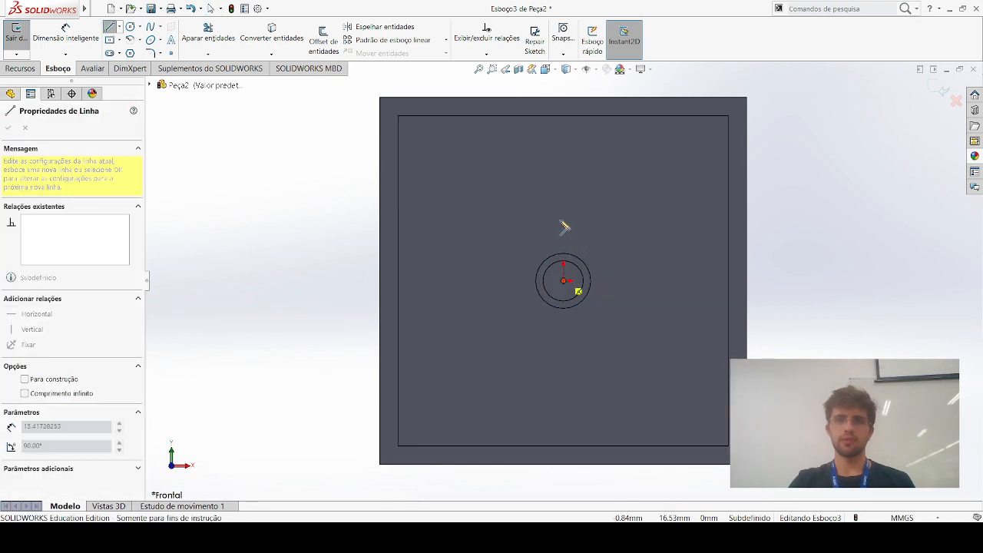
{"action": "left_click", "coordinate": [572, 116]}
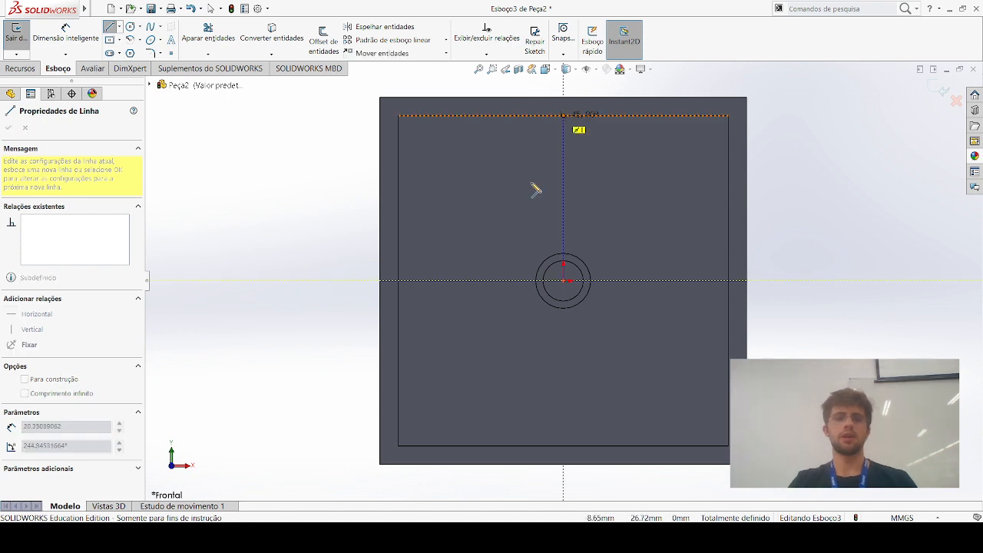
{"action": "key", "text": "Escape"}
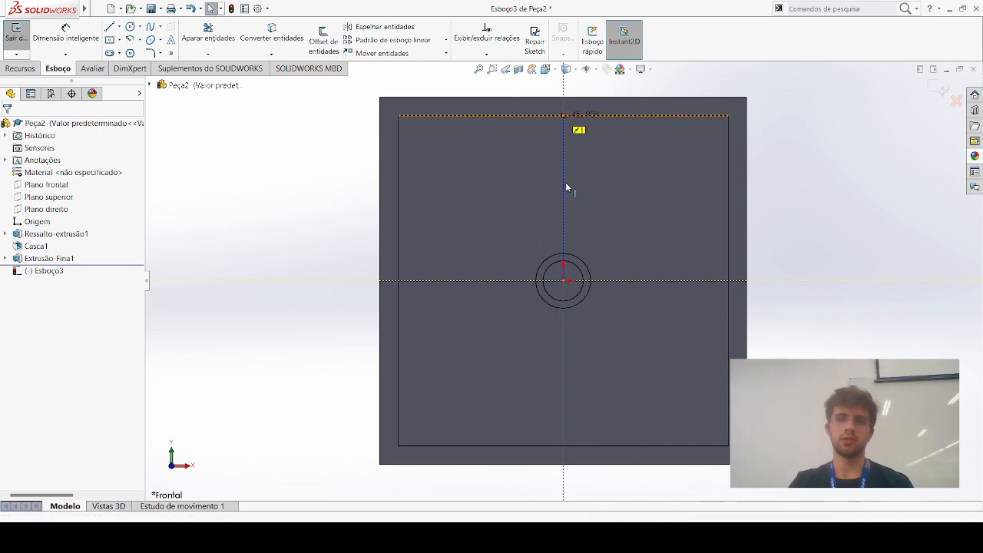
Sketch a center rectangle about 5.3 mm wide and 24 mm high, centred on the vertical line's midpoint
{"action": "left_click", "coordinate": [110, 39]}
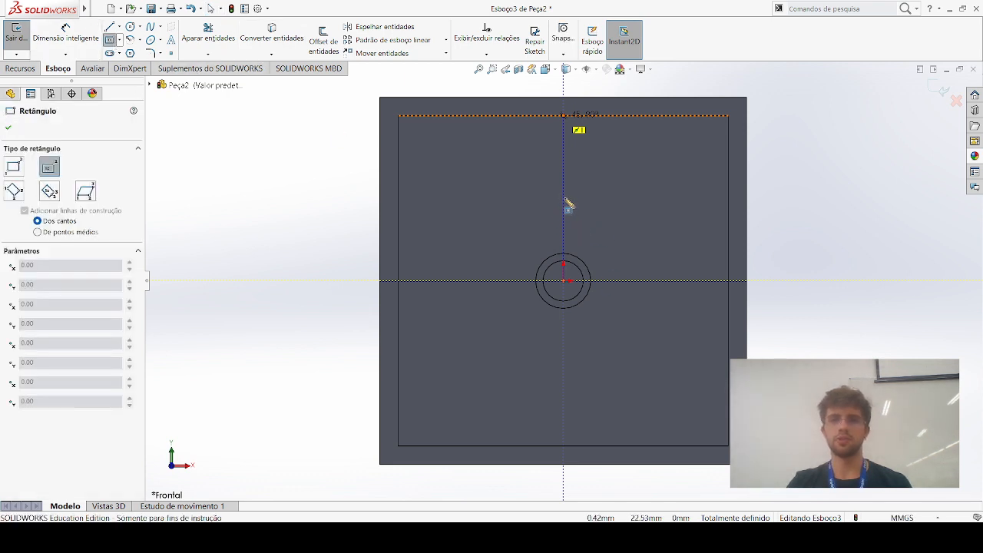
{"action": "left_click", "coordinate": [565, 199]}
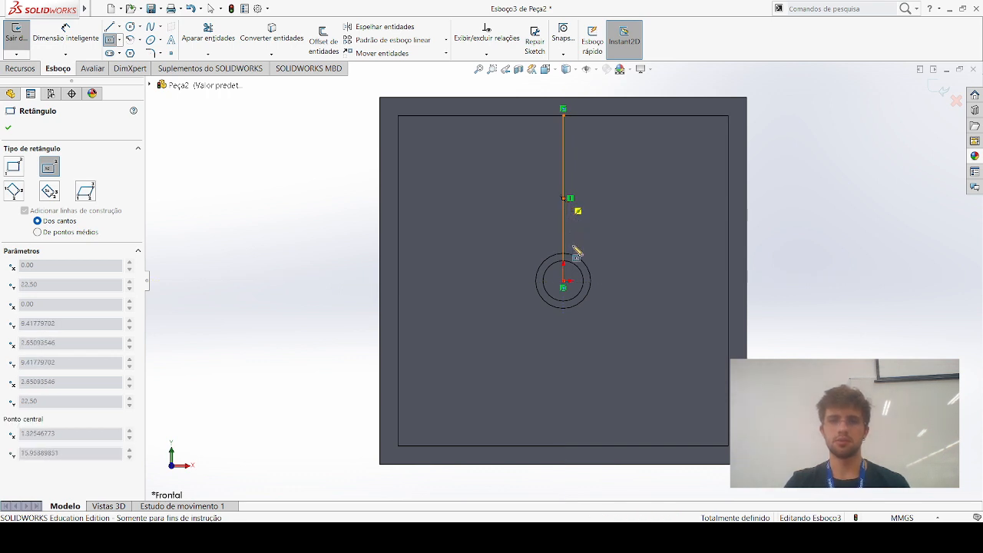
{"action": "left_click", "coordinate": [573, 243]}
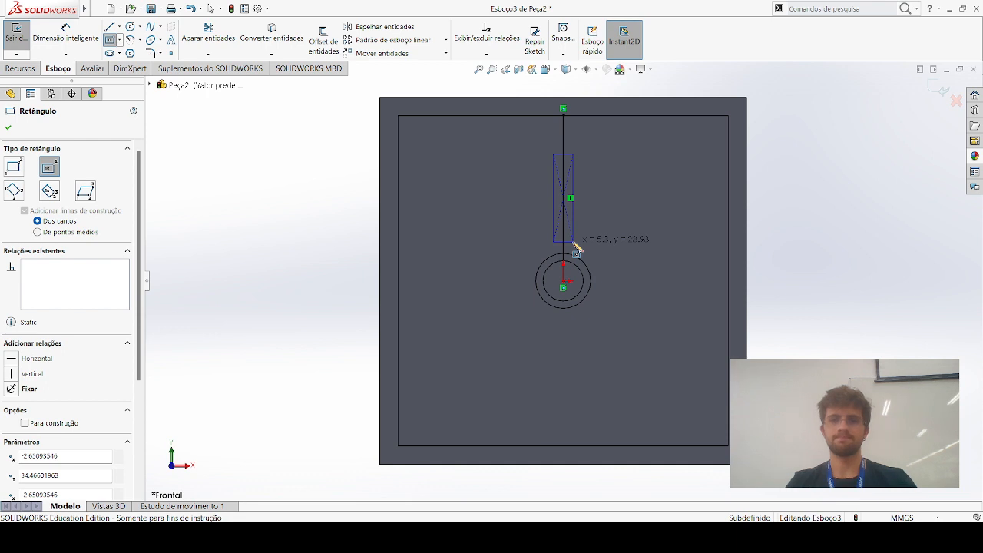
{"action": "key", "text": "Escape"}
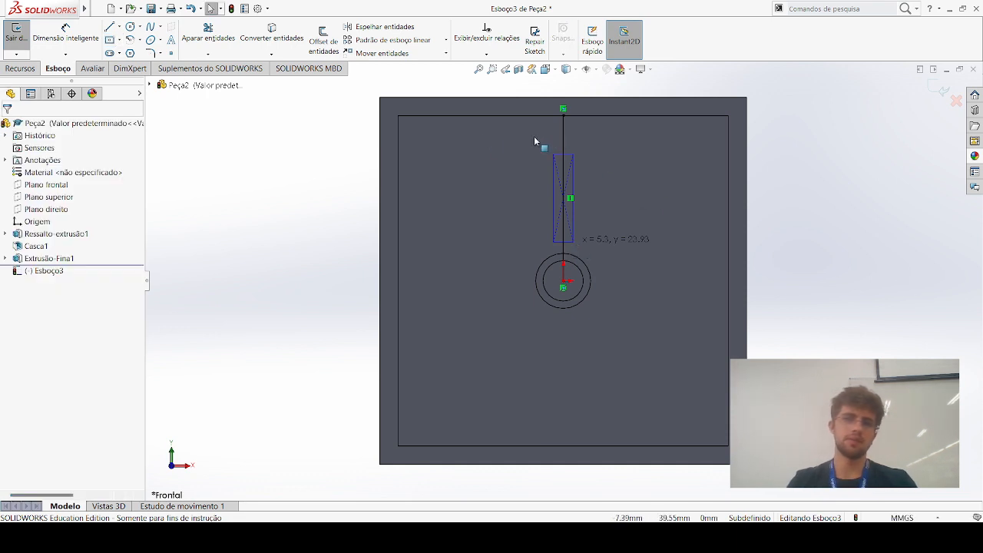
Dimension the rectangle's long side and set it to 23 mm
{"action": "left_click", "coordinate": [76, 35]}
{"action": "left_click", "coordinate": [552, 181]}
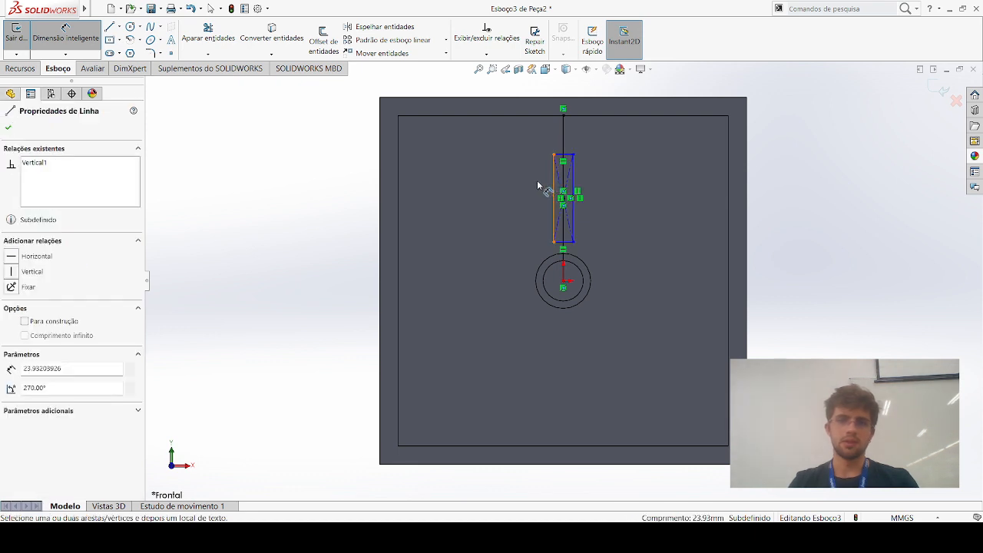
{"action": "left_click", "coordinate": [543, 183]}
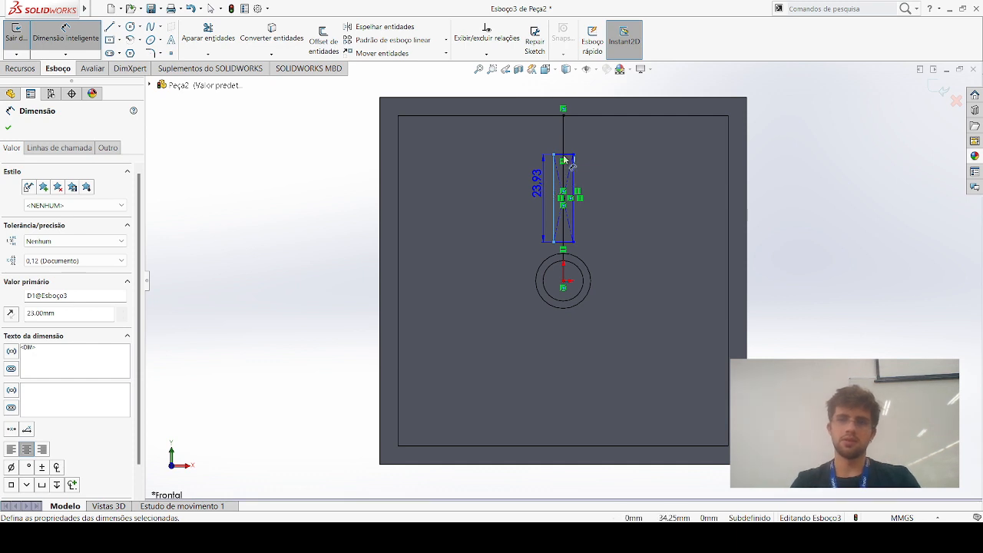
{"action": "left_click", "coordinate": [564, 160]}
{"action": "key", "text": "Escape"}
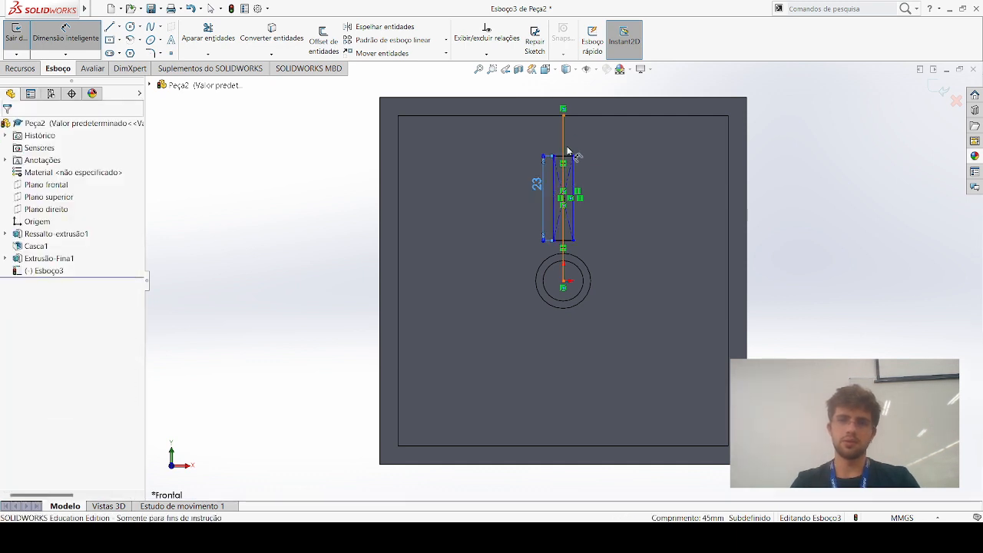
Dimension the rectangle's short upper side, accepting the width as drawn
{"action": "left_click", "coordinate": [570, 156]}
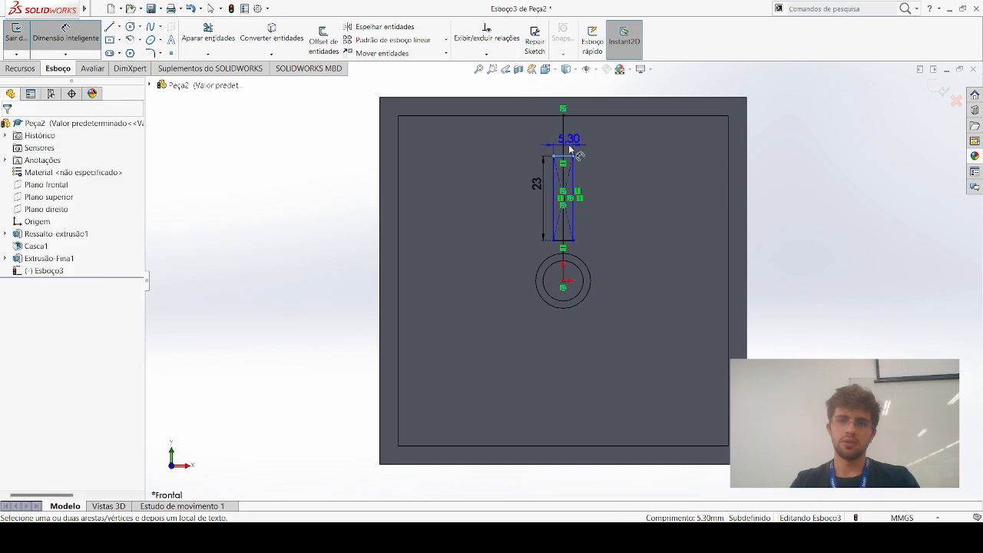
{"action": "left_click", "coordinate": [588, 168]}
{"action": "key", "text": "Return"}
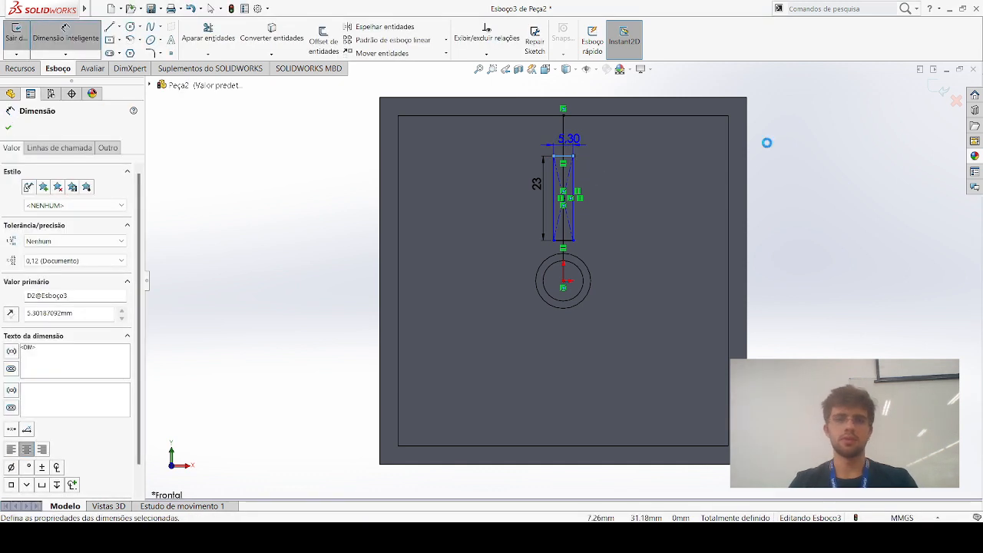
{"action": "left_click", "coordinate": [938, 142]}
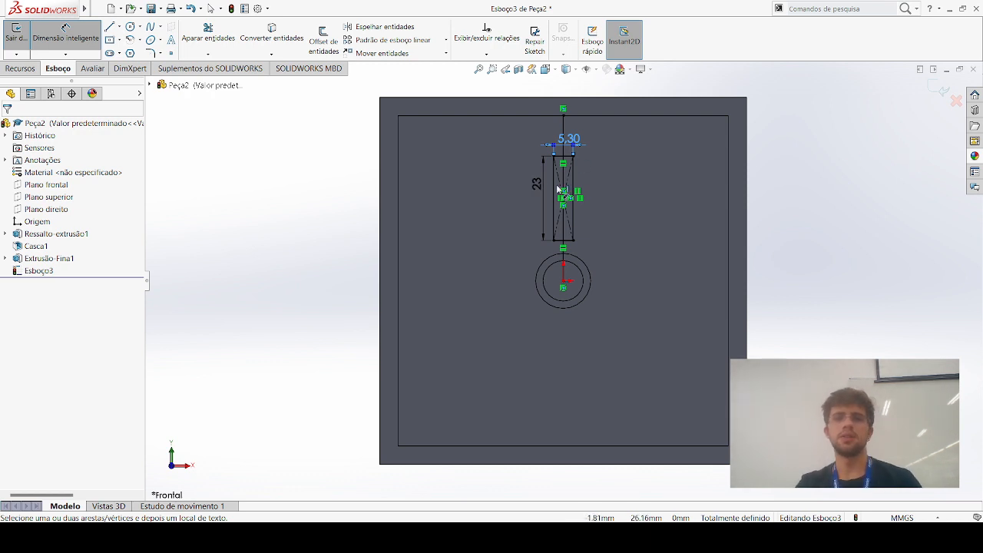
{"action": "key", "text": "Escape"}
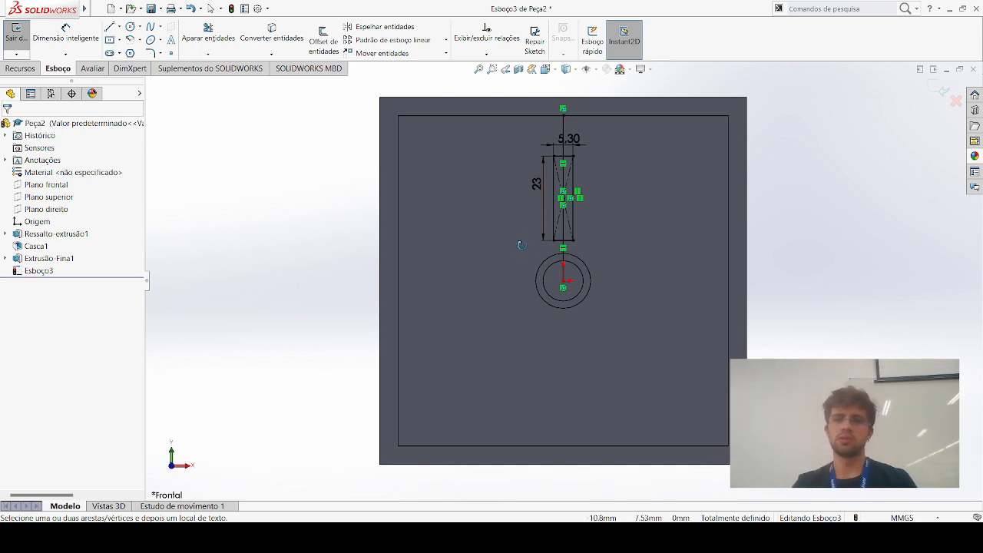
Extrude both halves of the rectangle 20 mm in one direction as a merged boss on the inner floor
{"action": "right_click_drag", "start_coordinate": [522, 241], "coordinate": [525, 198]}
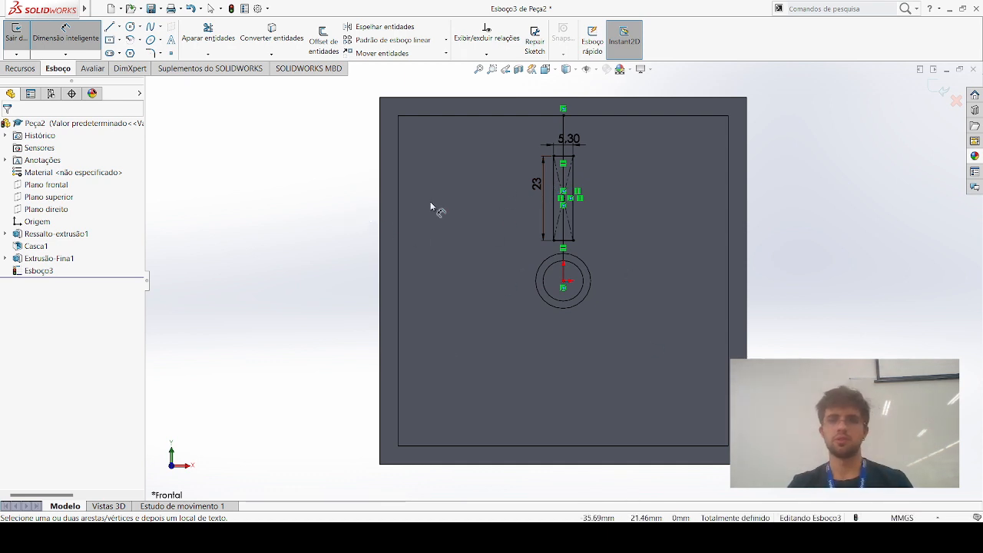
{"action": "left_click", "coordinate": [16, 70]}
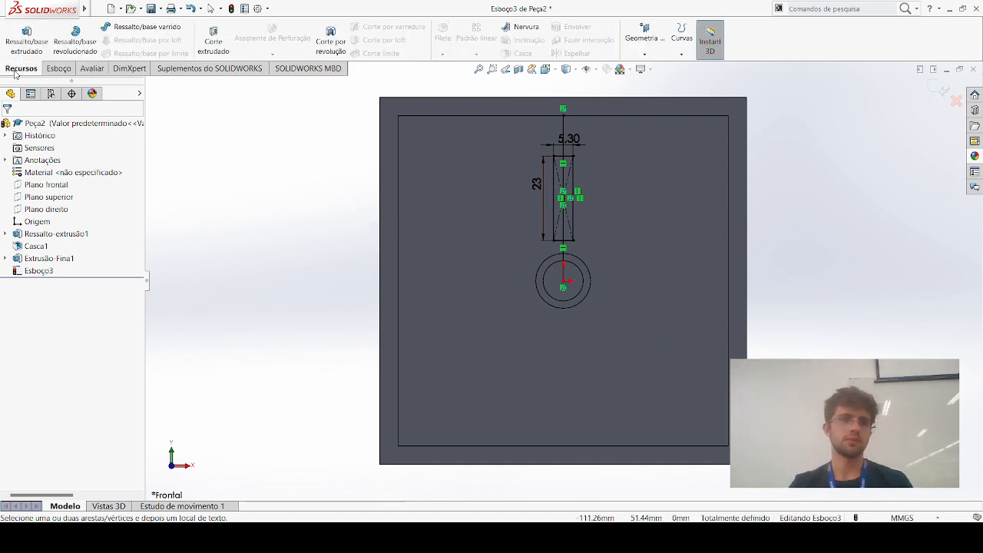
{"action": "left_click", "coordinate": [26, 39]}
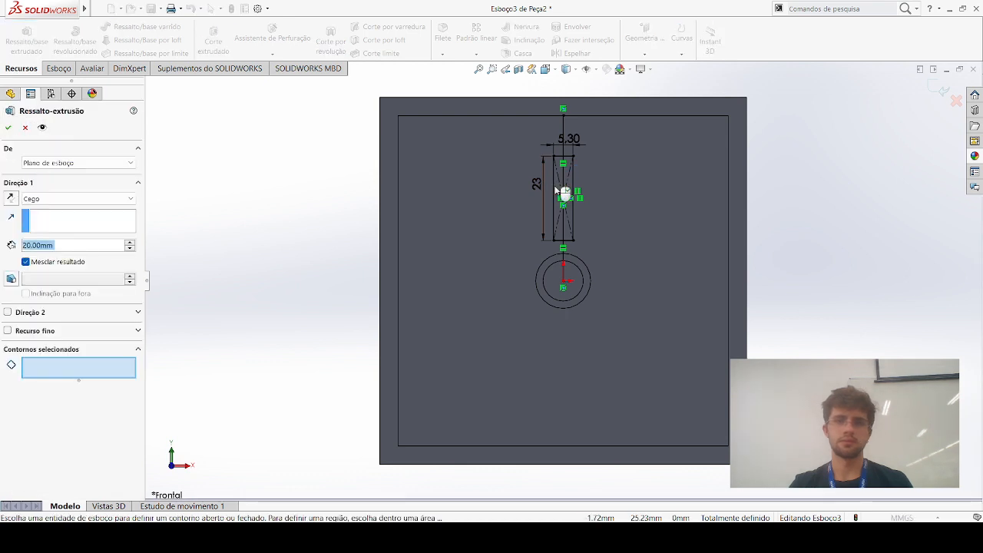
{"action": "left_click", "coordinate": [557, 192]}
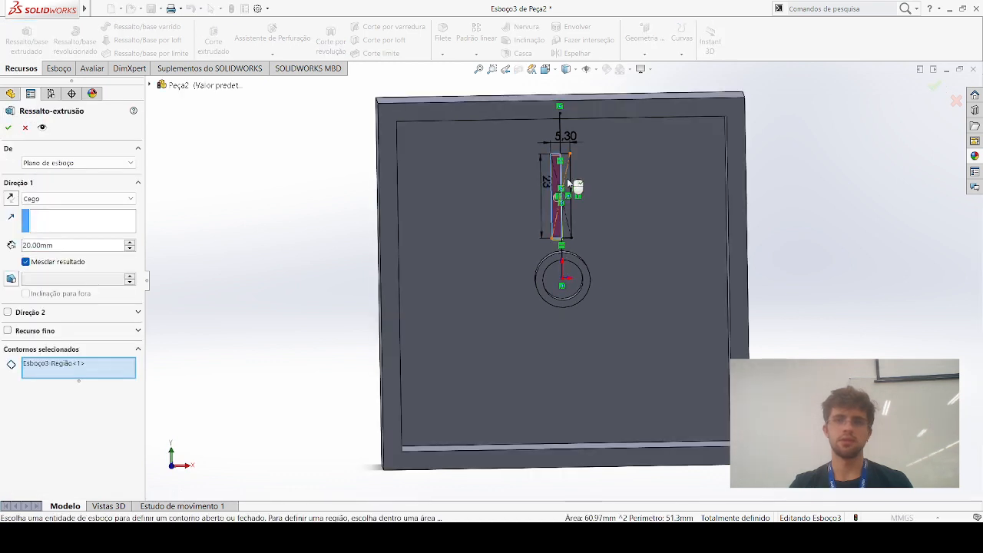
{"action": "left_click", "coordinate": [569, 183]}
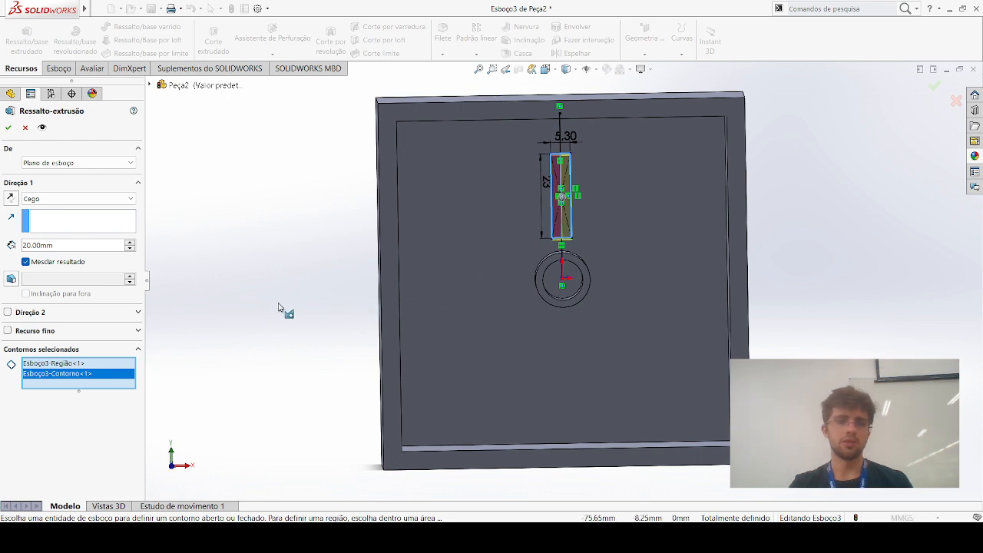
{"action": "left_click_drag", "start_coordinate": [281, 307], "coordinate": [336, 307]}
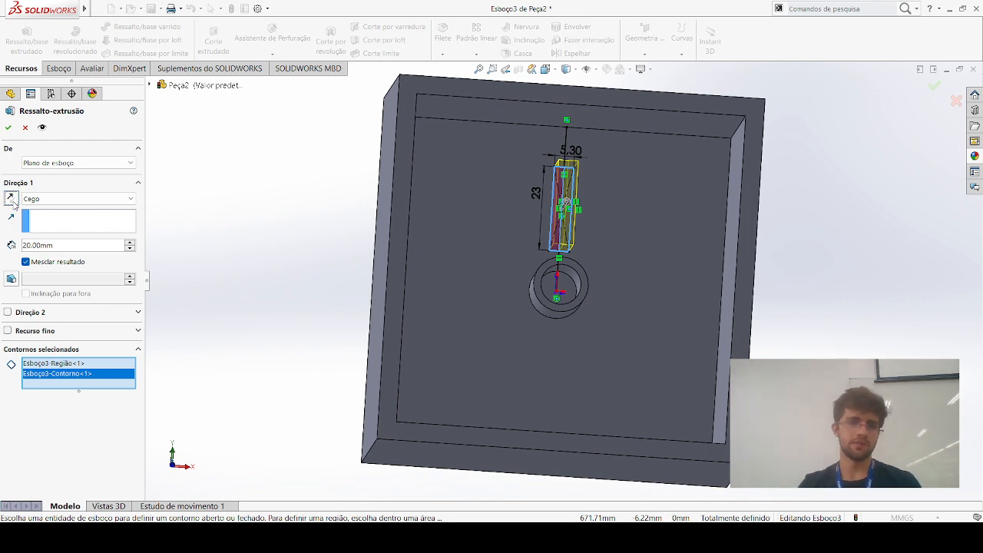
{"action": "left_click", "coordinate": [25, 313]}
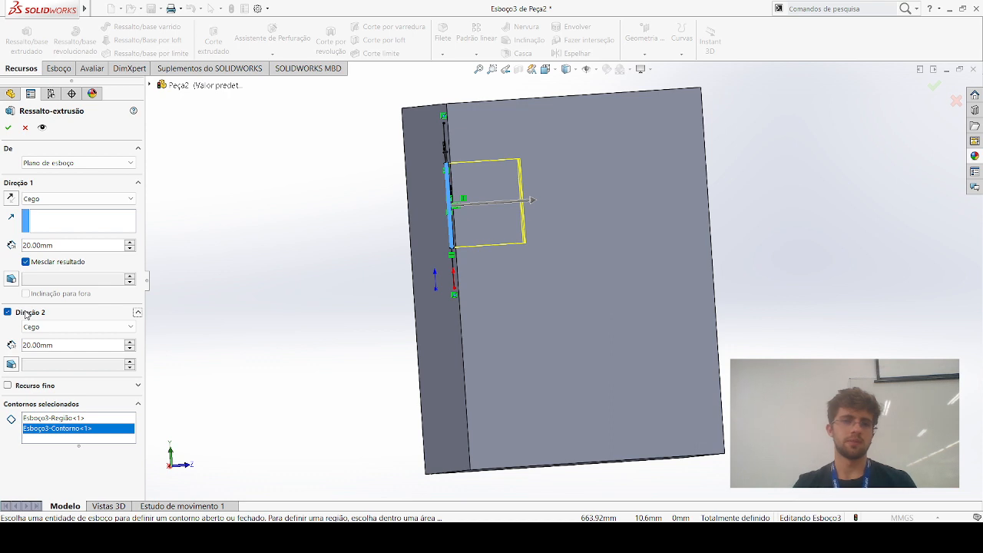
{"action": "left_click", "coordinate": [8, 312]}
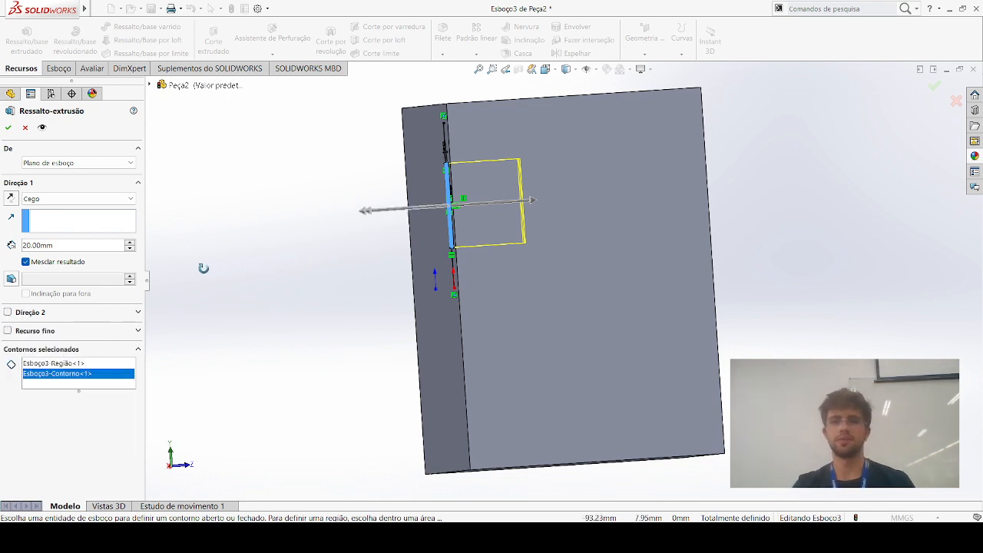
{"action": "left_click", "coordinate": [9, 127]}
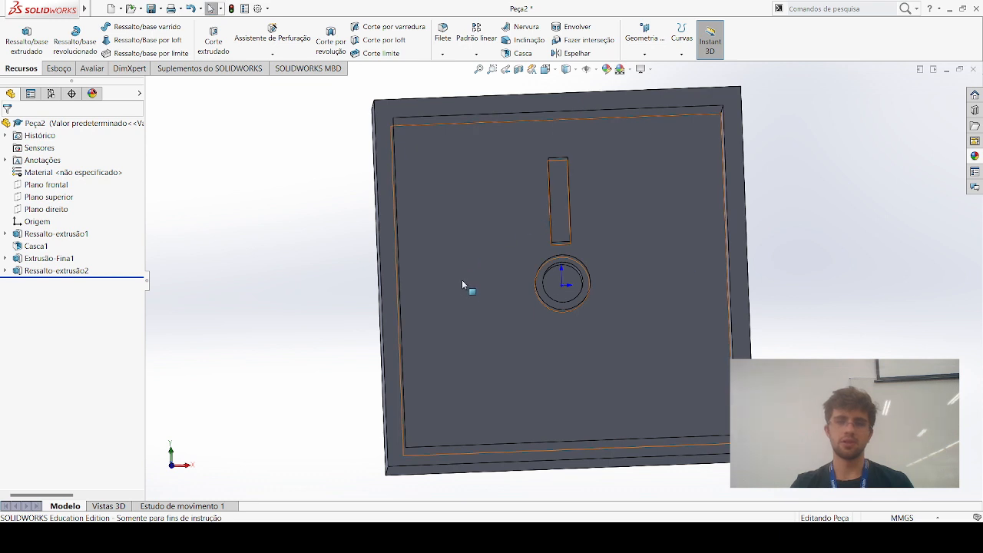
Start a circular pattern of the rectangular boss, using the tube's outer cylindrical face as the rotation axis
{"action": "middle_click_drag", "start_coordinate": [651, 296], "coordinate": [802, 291]}
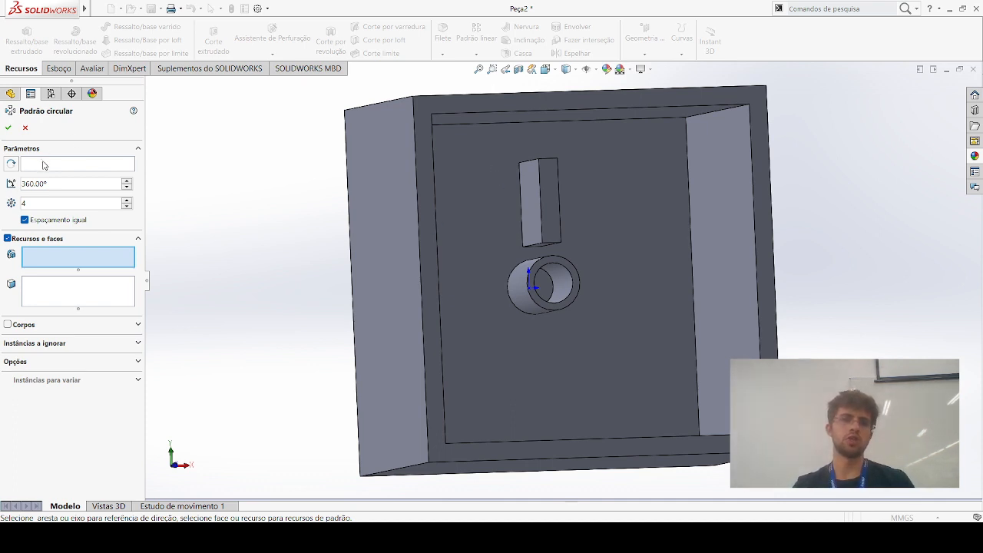
{"action": "left_click", "coordinate": [44, 165]}
{"action": "middle_click_drag", "start_coordinate": [305, 241], "coordinate": [338, 241]}
{"action": "left_click", "coordinate": [502, 277]}
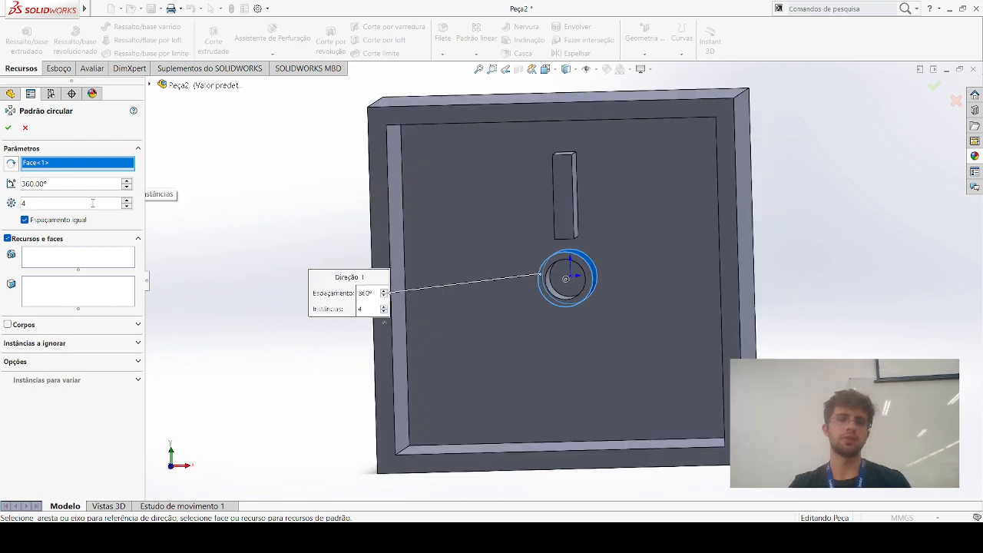
{"action": "left_click", "coordinate": [112, 258]}
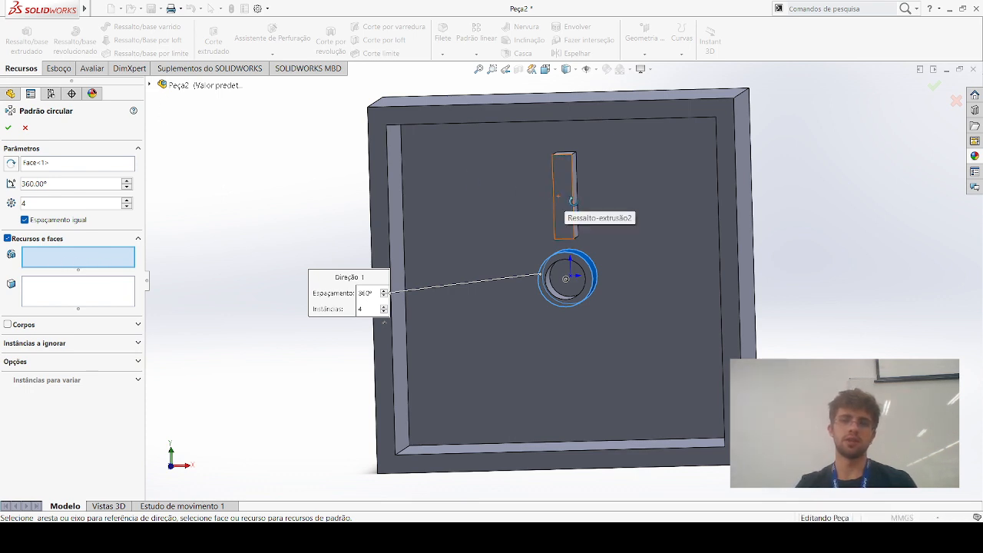
{"action": "left_click", "coordinate": [151, 85]}
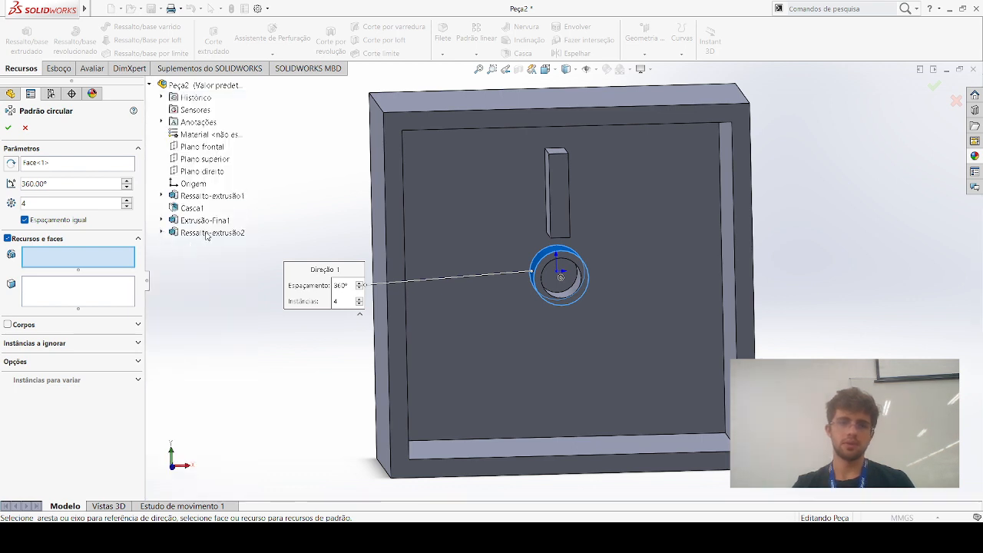
{"action": "left_click", "coordinate": [205, 232]}
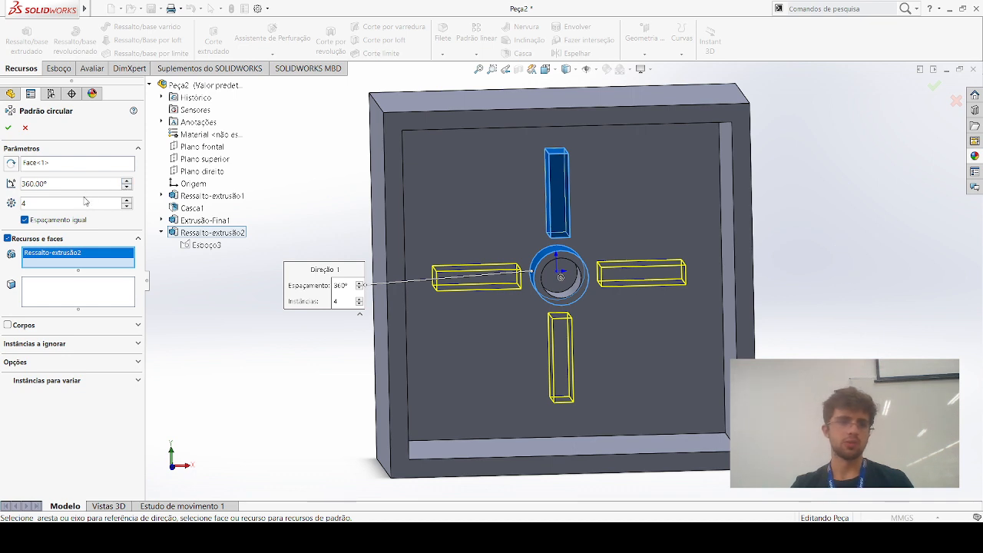
Set the circular pattern to 5 instances
{"action": "key", "text": "Left"}
{"action": "left_click_drag", "start_coordinate": [83, 204], "coordinate": [21, 199]}
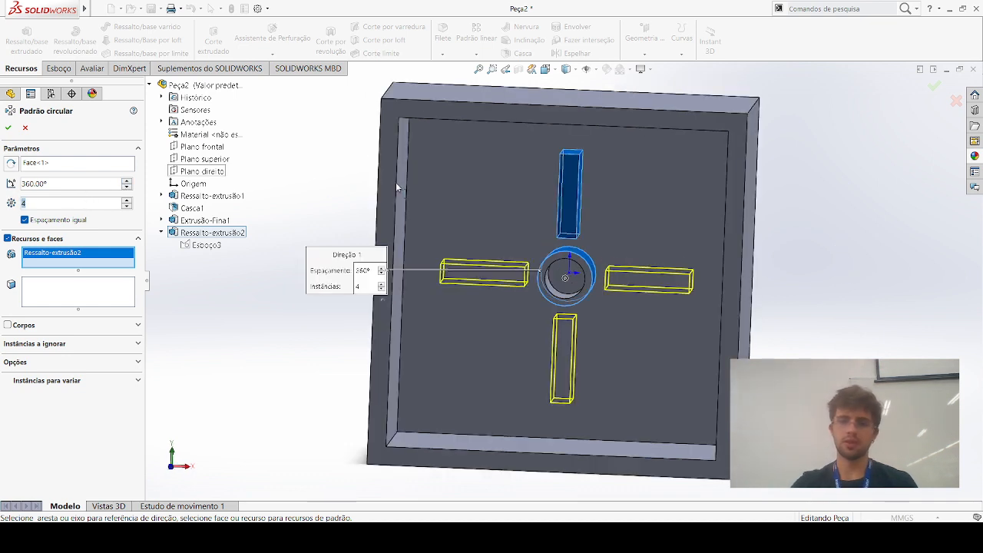
{"action": "type", "text": "5"}
{"action": "key", "text": "Return"}
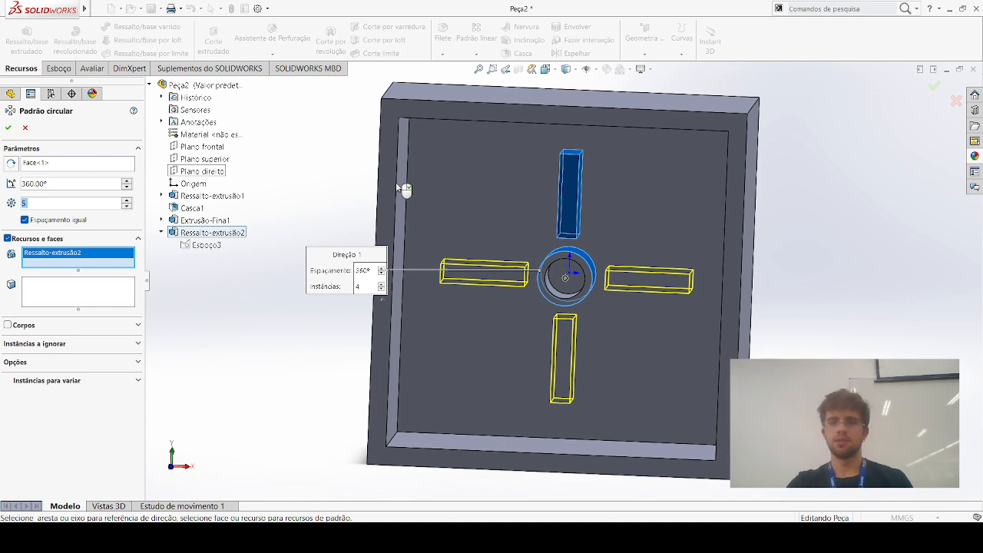
Try the circular pattern of the rectangular boss with 10 and with 3 instances
{"action": "type", "text": "10"}
{"action": "key", "text": "Return"}
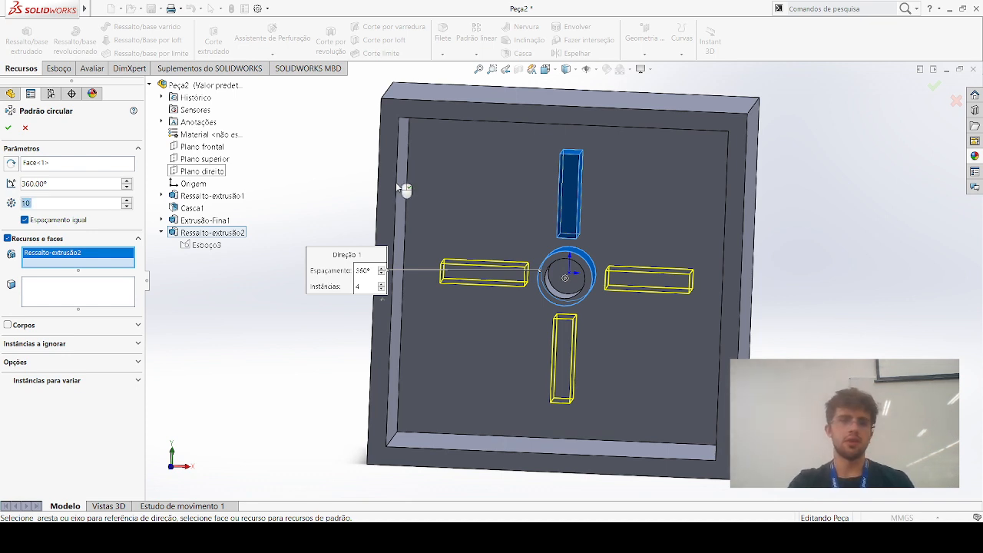
{"action": "type", "text": "3"}
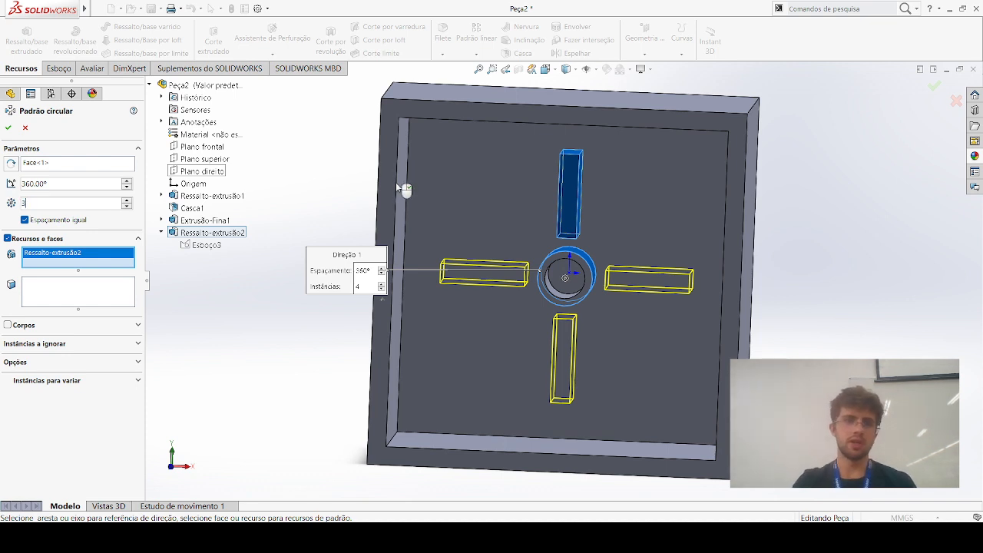
Try pattern angles of 180° and 90° for the circular pattern of the boss
{"action": "left_click_drag", "start_coordinate": [116, 185], "coordinate": [24, 185]}
{"action": "type", "text": "180"}
{"action": "key", "text": "Return"}
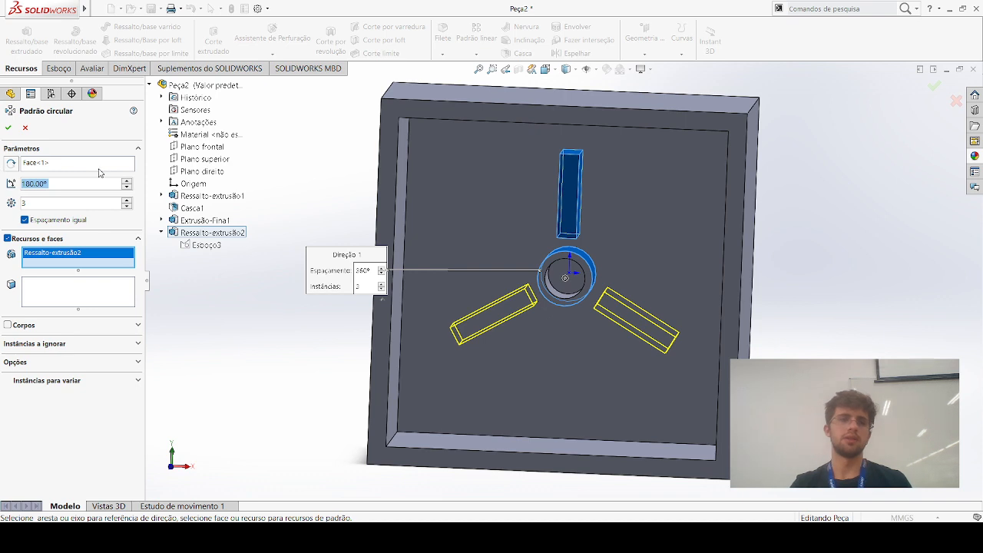
{"action": "key", "text": "BackSpace"}
{"action": "key", "text": "Return"}
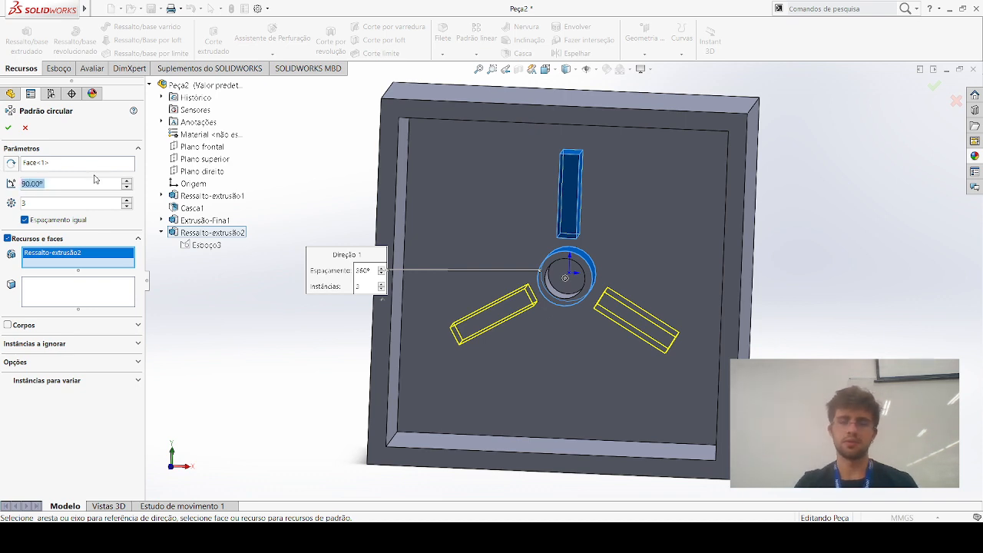
Set the circular pattern to 4 equally spaced instances over 360° and accept it
{"action": "key", "text": "BackSpace"}
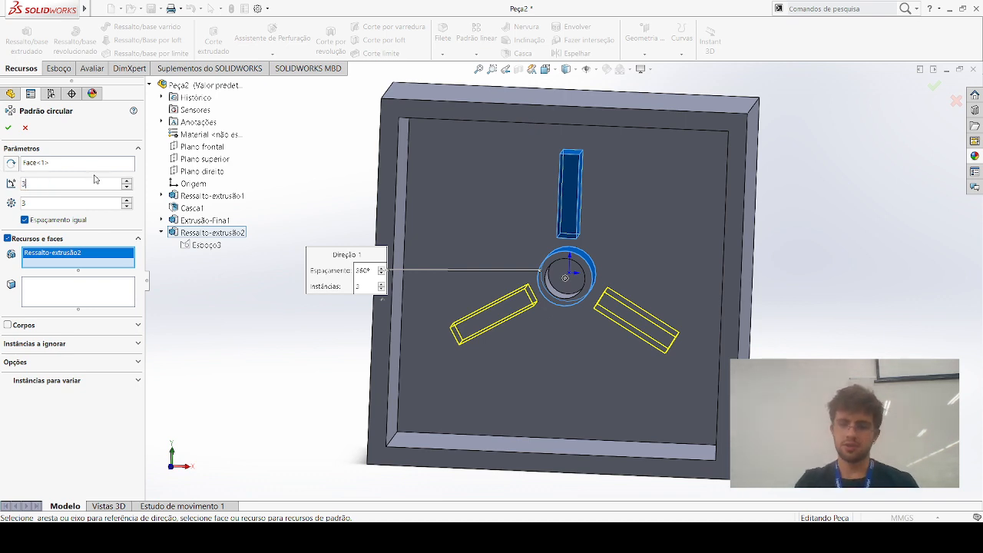
{"action": "type", "text": "360"}
{"action": "key", "text": "Return"}
{"action": "left_click", "coordinate": [79, 204]}
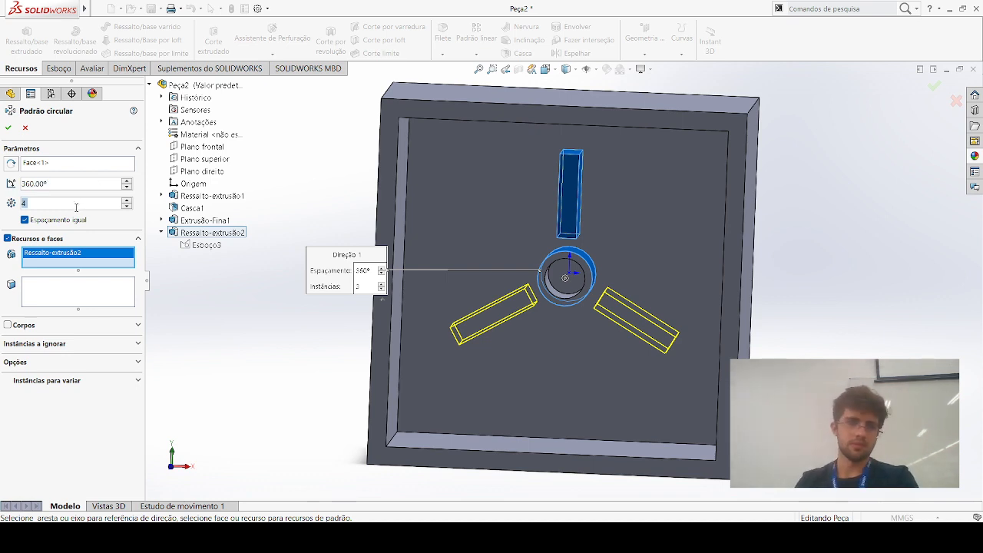
{"action": "left_click", "coordinate": [8, 127]}
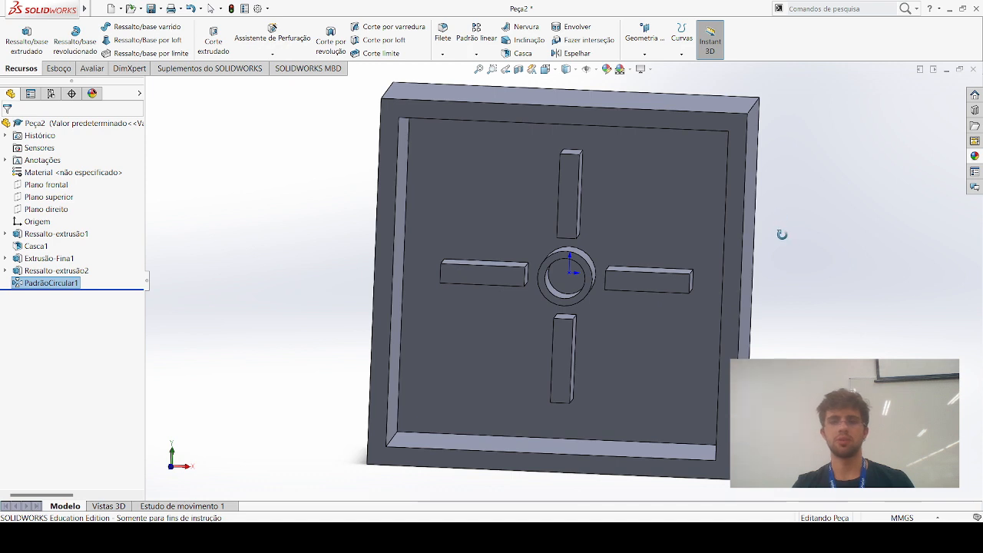
{"action": "key", "text": "Escape"}
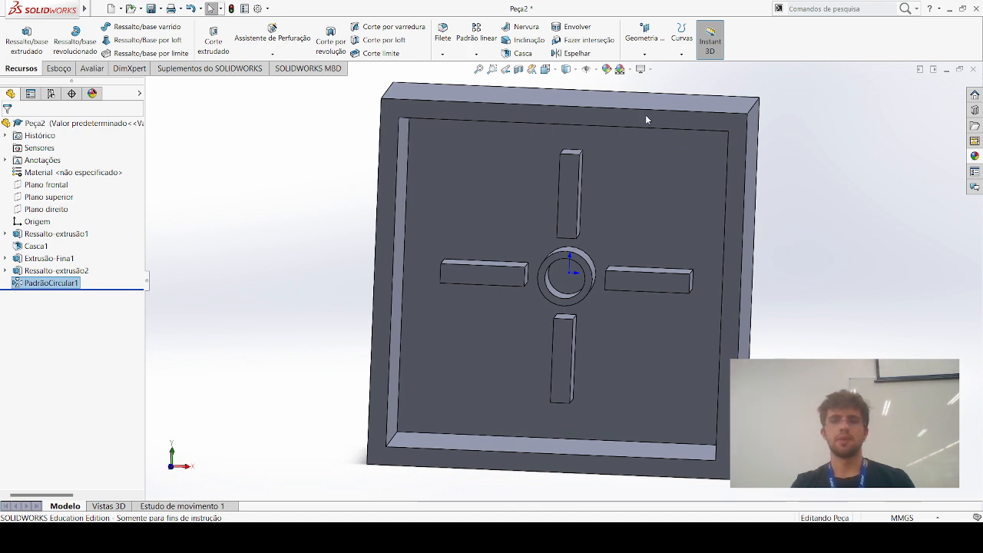
Try a 5 mm, 45° chamfer on one edge between the box's inner floor and side wall
{"action": "left_click", "coordinate": [456, 87]}
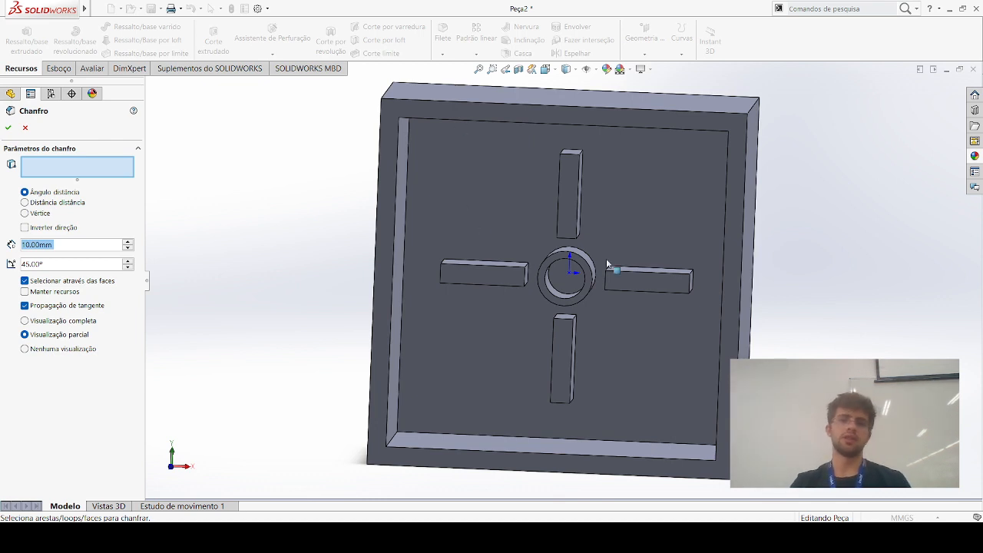
{"action": "middle_click_drag", "start_coordinate": [756, 357], "coordinate": [664, 295]}
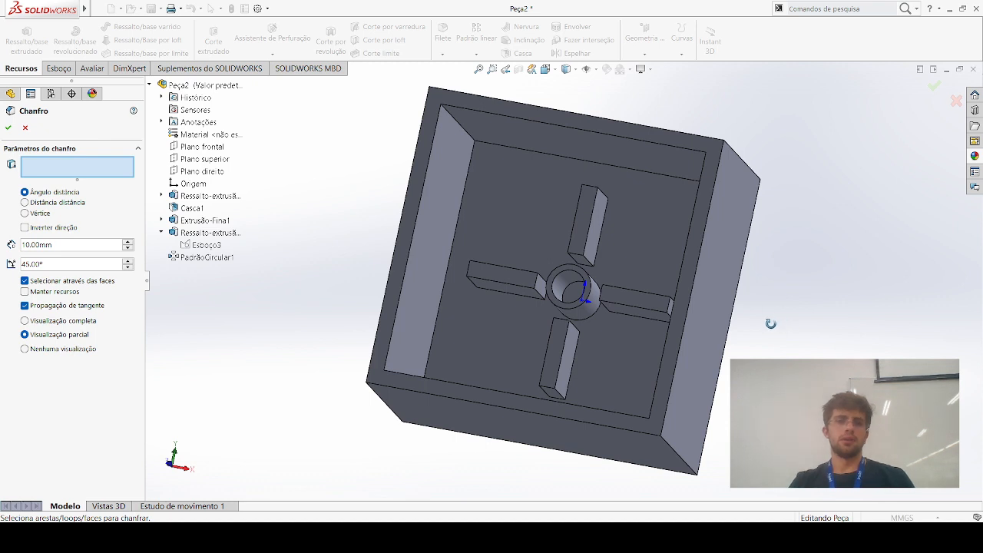
{"action": "left_click", "coordinate": [467, 228]}
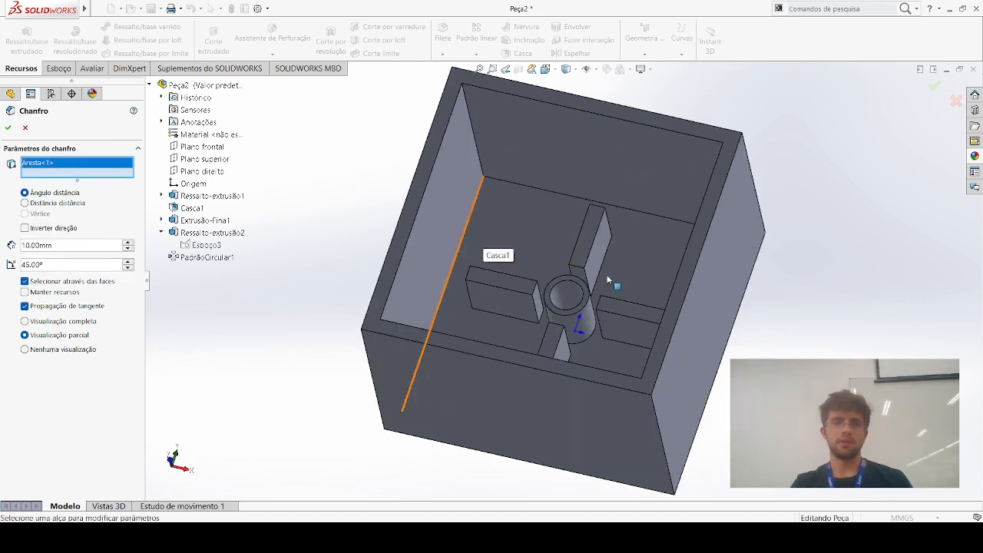
{"action": "left_click_drag", "start_coordinate": [61, 244], "coordinate": [4, 243]}
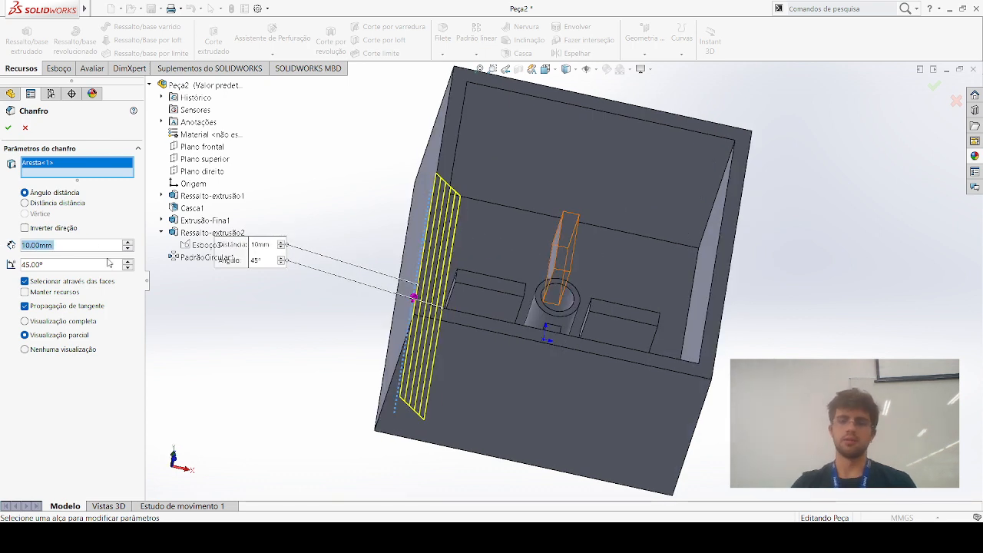
{"action": "type", "text": "5"}
{"action": "key", "text": "Return"}
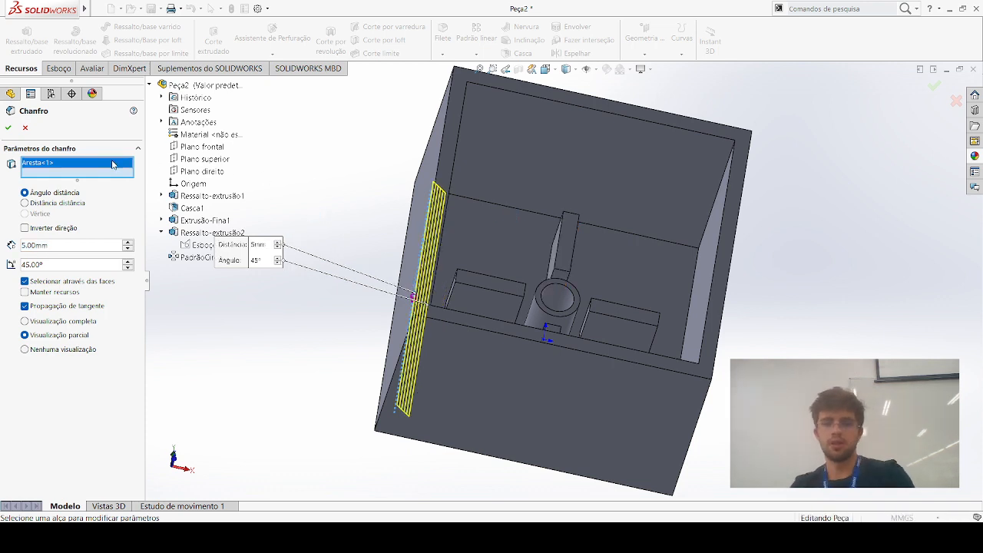
Replace the chamfer's edge with the whole inner floor face, and clear that selection as well
{"action": "key", "text": "Delete"}
{"action": "left_click", "coordinate": [514, 209]}
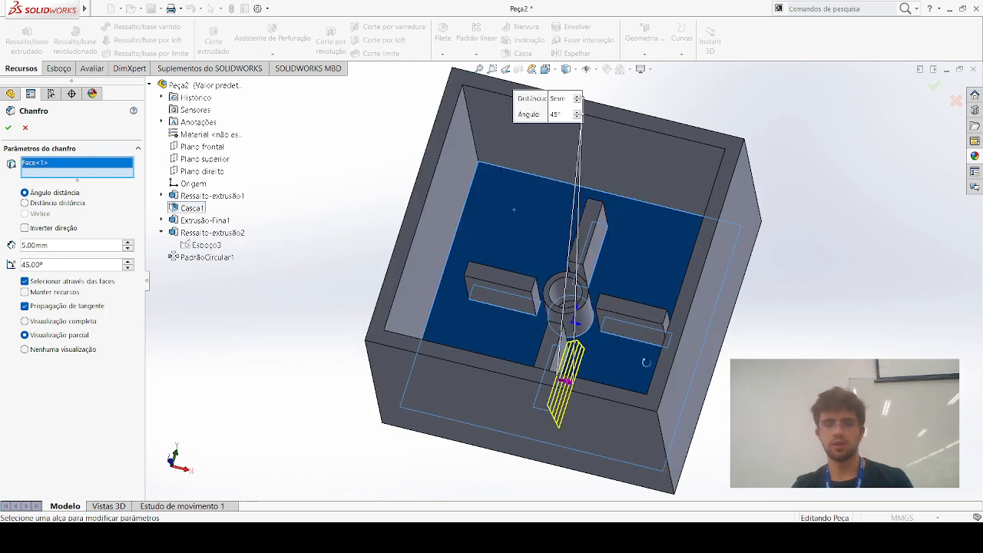
{"action": "left_click", "coordinate": [59, 164]}
{"action": "key", "text": "Delete"}
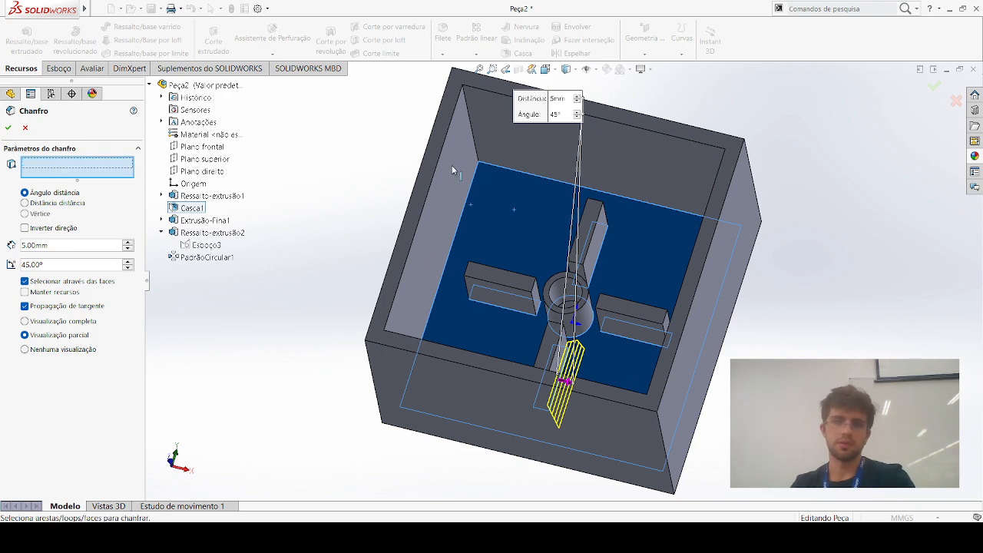
Try the 5 mm chamfer on two adjoining inner floor edges, deselect one of them and cancel the chamfer
{"action": "left_click", "coordinate": [454, 165]}
{"action": "left_click", "coordinate": [419, 192]}
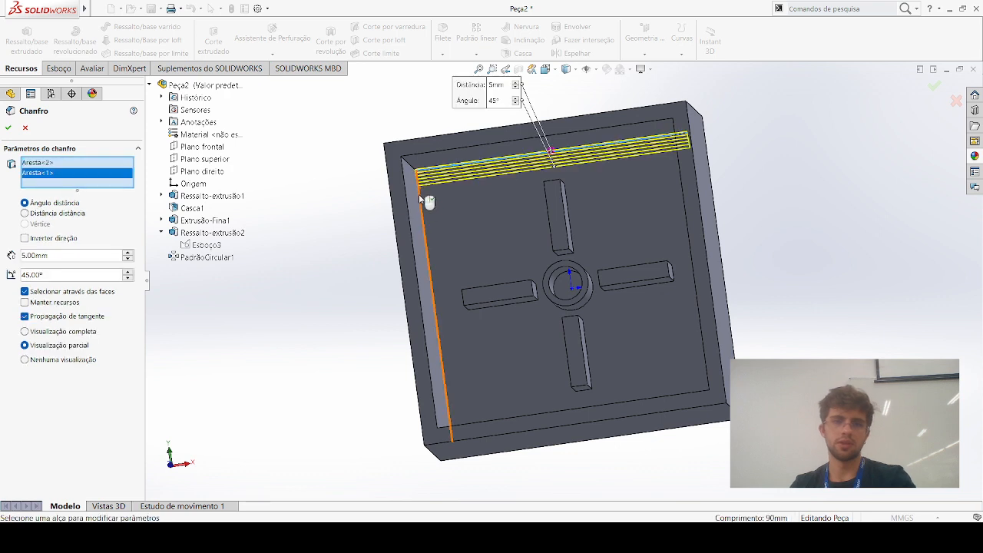
{"action": "left_click", "coordinate": [511, 157]}
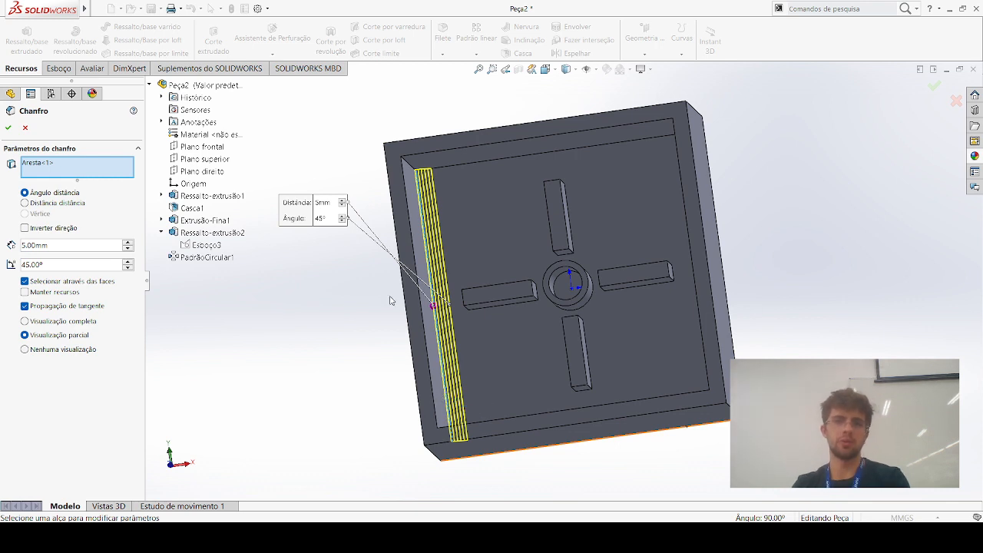
{"action": "middle_click_drag", "start_coordinate": [419, 310], "coordinate": [327, 310]}
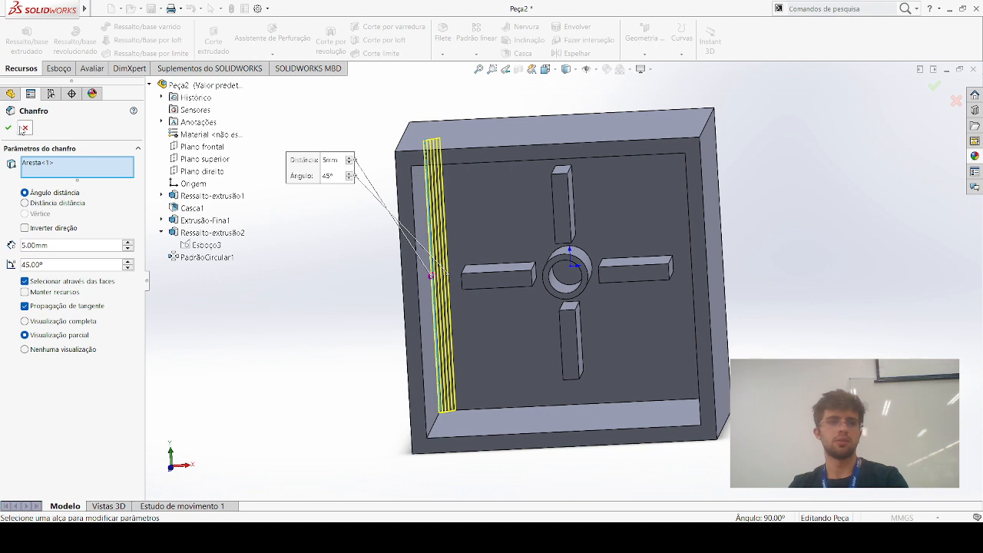
{"action": "left_click", "coordinate": [26, 128]}
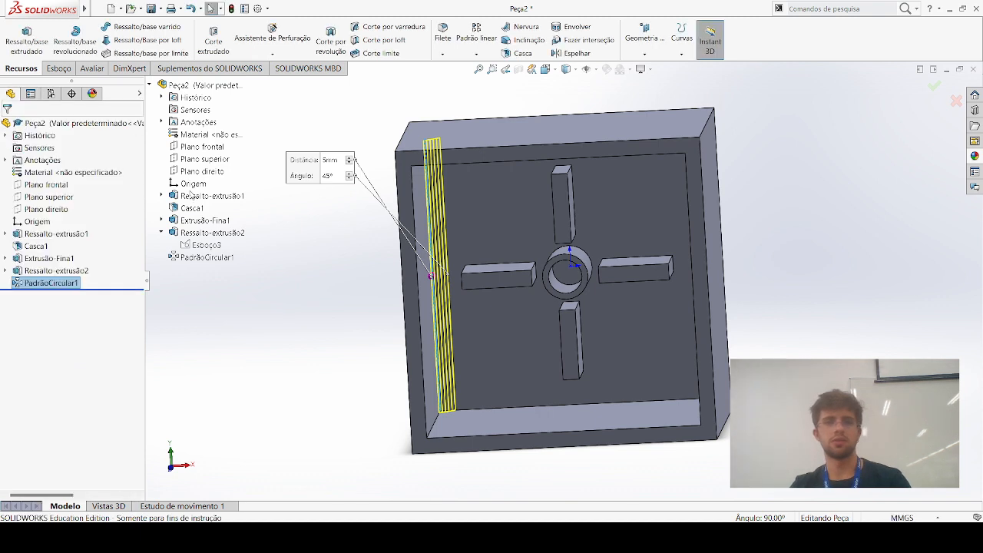
Start a fillet, trying it on the box's inner floor face before deselecting that face
{"action": "left_click", "coordinate": [443, 40]}
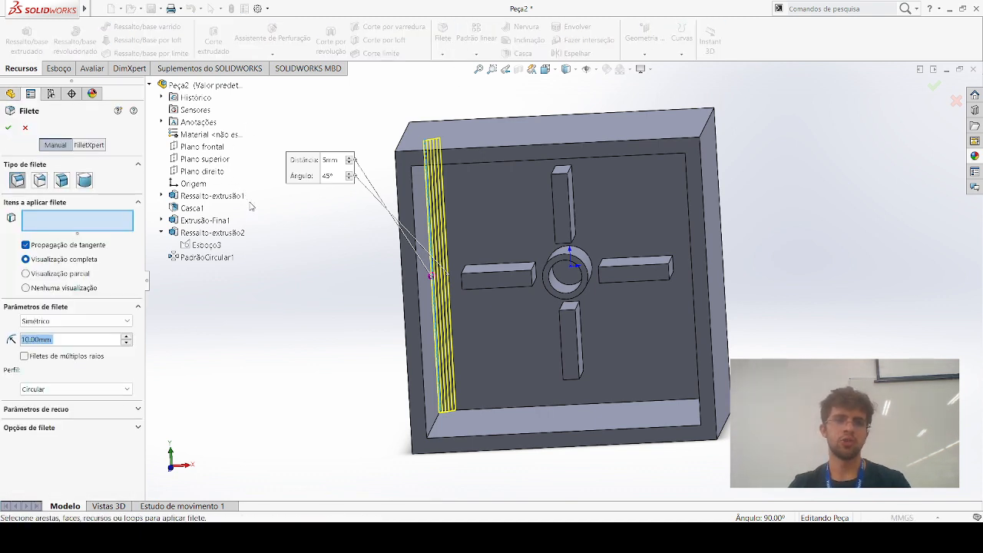
{"action": "middle_click_drag", "start_coordinate": [327, 396], "coordinate": [318, 340]}
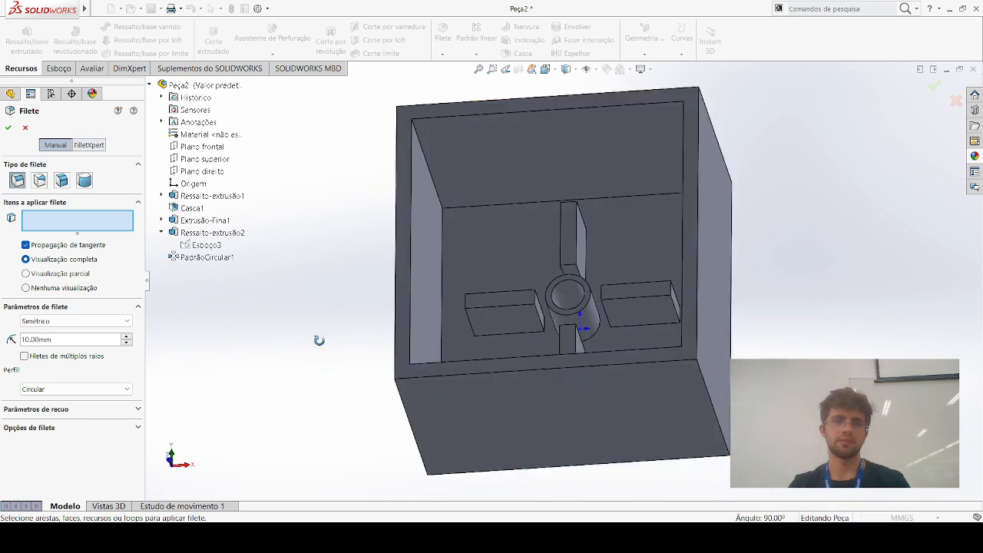
{"action": "left_click", "coordinate": [491, 243]}
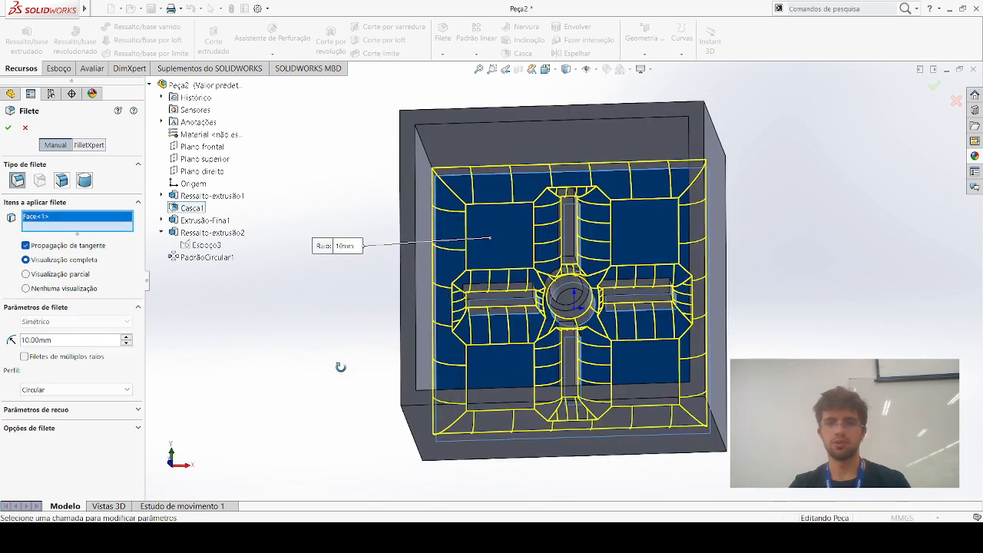
{"action": "middle_click_drag", "start_coordinate": [542, 295], "coordinate": [582, 301]}
{"action": "left_click", "coordinate": [589, 224]}
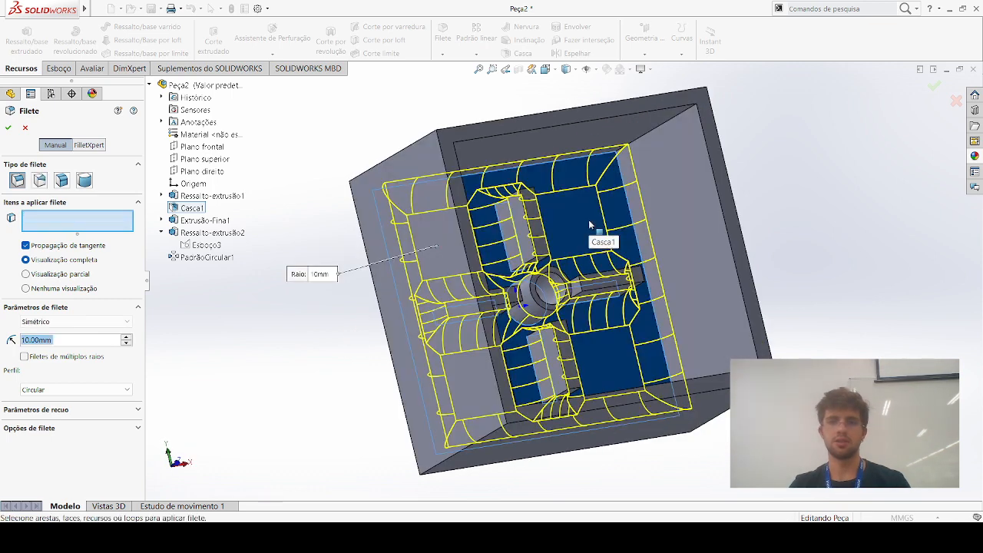
Try the fillet on one of the box's outer side faces and deselect the face
{"action": "middle_click_drag", "start_coordinate": [377, 273], "coordinate": [489, 248]}
{"action": "left_click", "coordinate": [489, 248]}
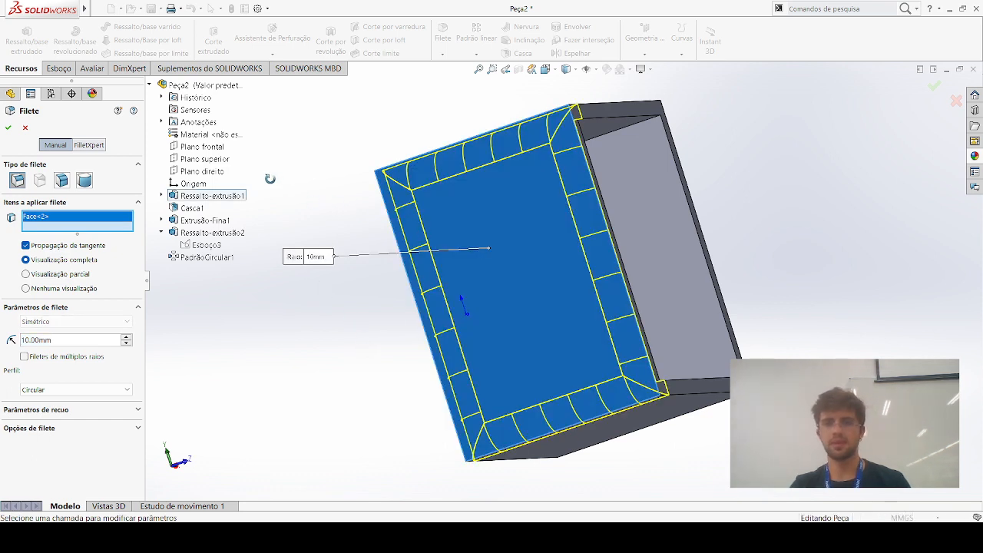
{"action": "middle_click_drag", "start_coordinate": [272, 210], "coordinate": [442, 245]}
{"action": "left_click", "coordinate": [442, 245]}
Select the box's four outer corner edges that run along its depth for the fillet
{"action": "middle_click_drag", "start_coordinate": [802, 343], "coordinate": [777, 283]}
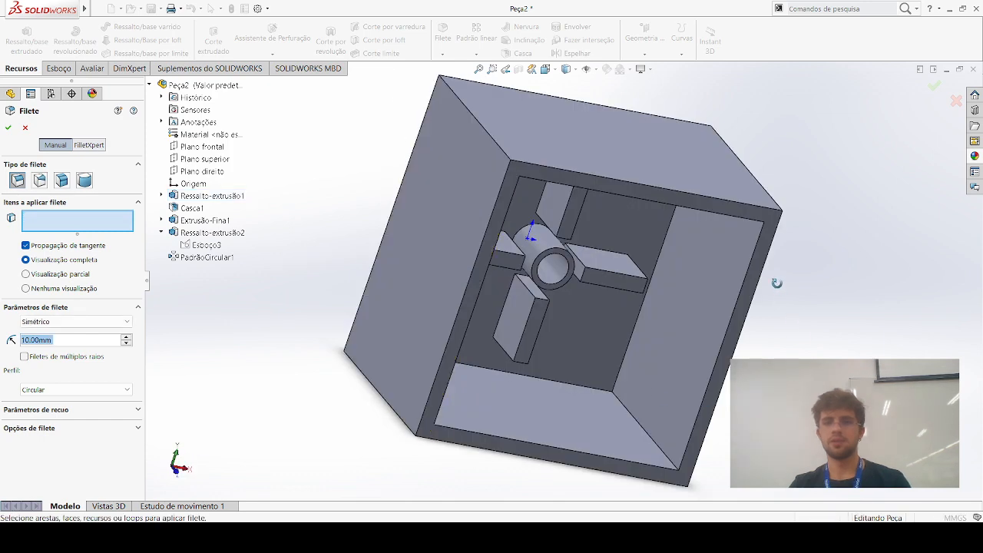
{"action": "left_click", "coordinate": [646, 333]}
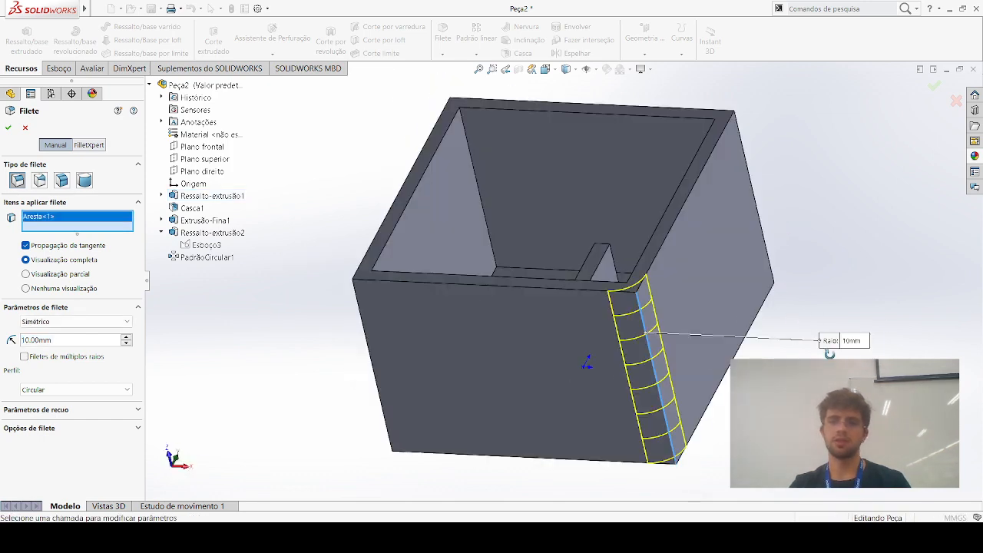
{"action": "middle_click_drag", "start_coordinate": [770, 234], "coordinate": [763, 288]}
{"action": "left_click", "coordinate": [771, 225]}
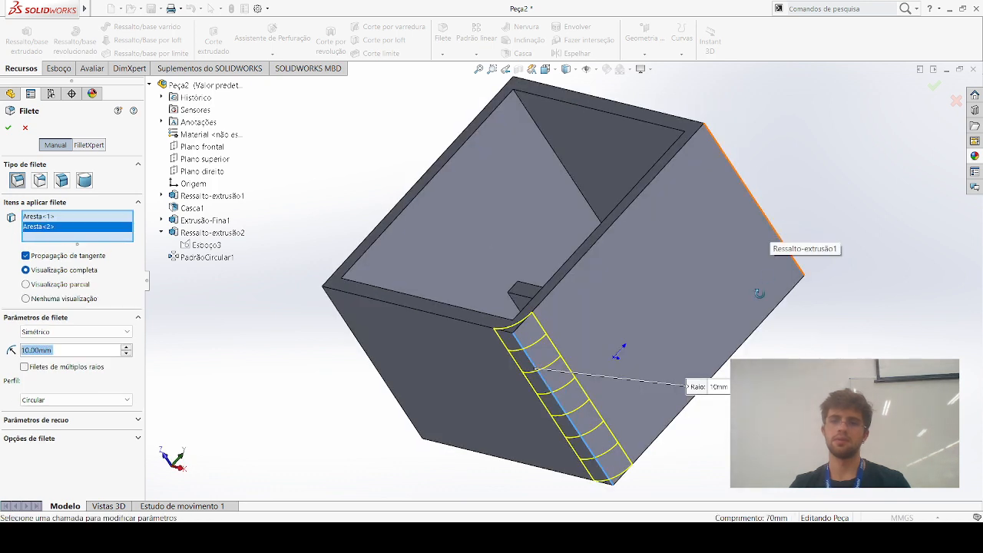
{"action": "left_click", "coordinate": [589, 110]}
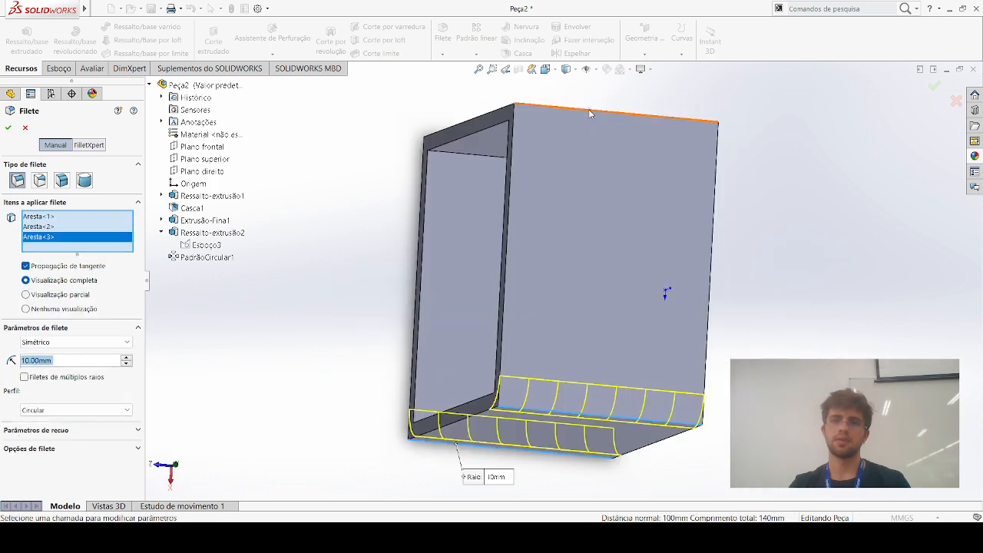
{"action": "left_click", "coordinate": [540, 183]}
Add the box's outer bottom face to the fillet and remove the stray edge at the foot of a boss
{"action": "middle_click_drag", "start_coordinate": [704, 164], "coordinate": [549, 235]}
{"action": "left_click", "coordinate": [546, 234]}
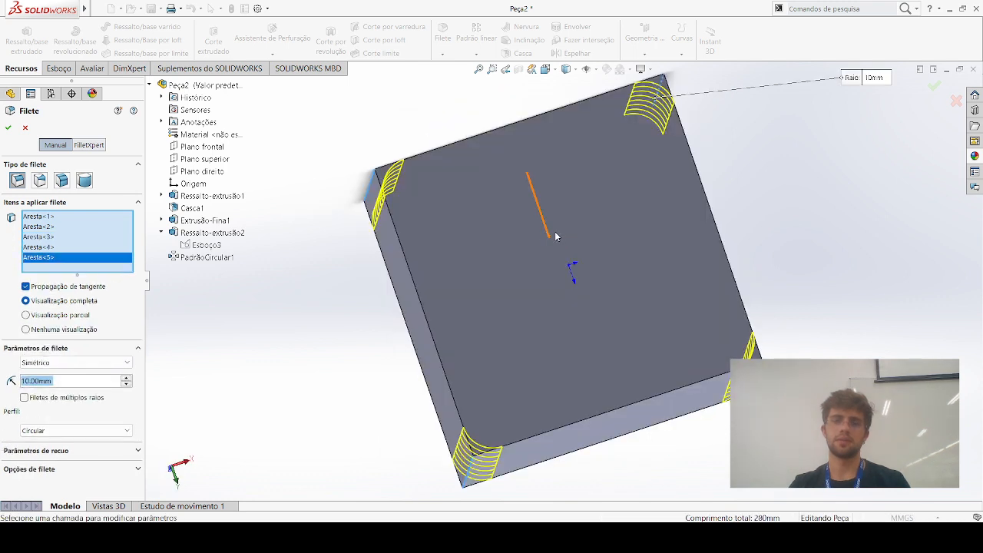
{"action": "left_click", "coordinate": [568, 247]}
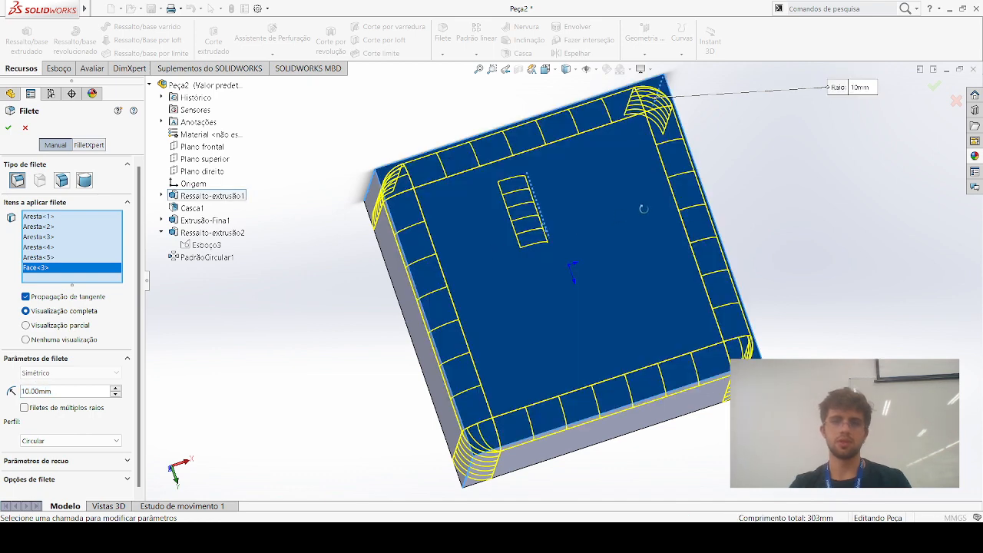
{"action": "left_click", "coordinate": [600, 198]}
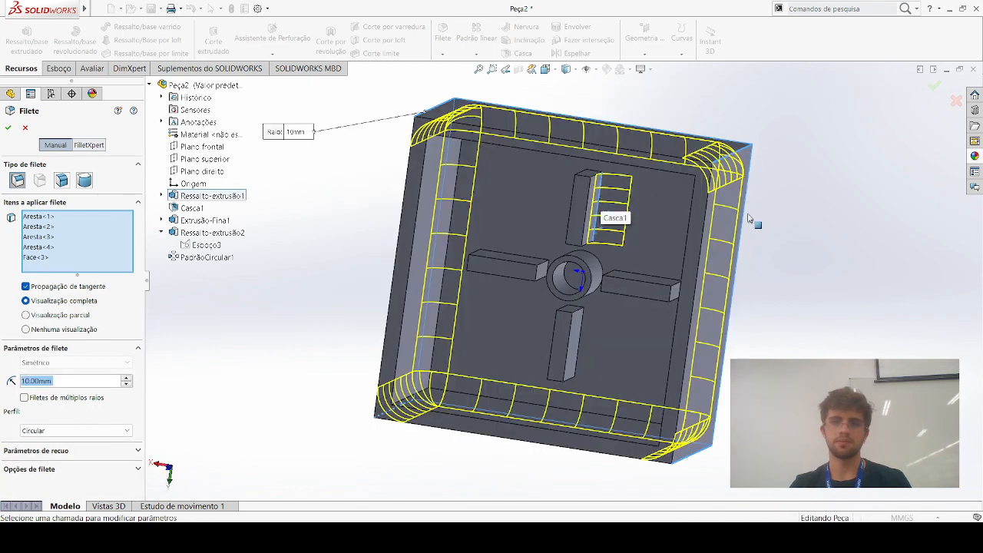
Try a 5 mm radius for the fillet on the box's outer corners and bottom face
{"action": "middle_click_drag", "start_coordinate": [833, 225], "coordinate": [697, 236]}
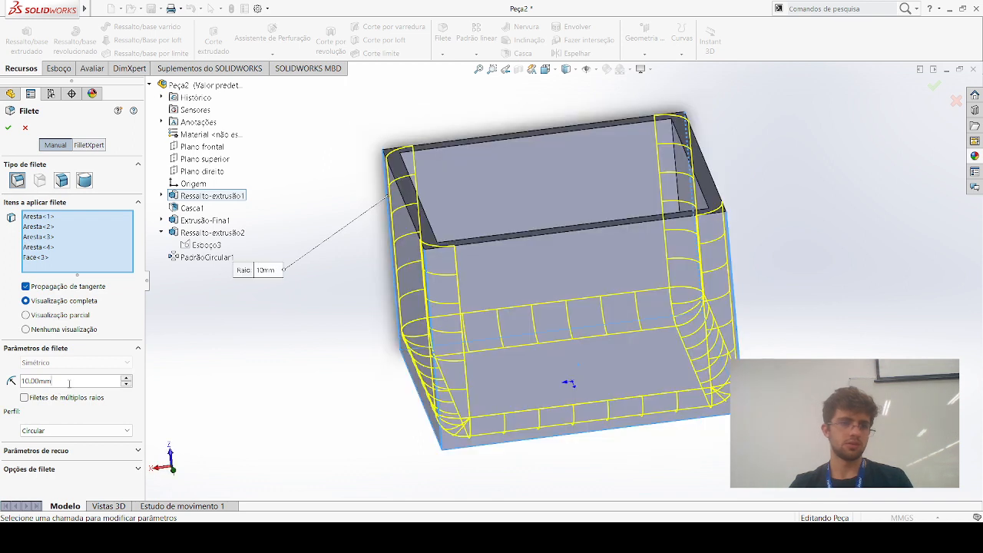
{"action": "left_click_drag", "start_coordinate": [22, 380], "coordinate": [69, 381]}
{"action": "type", "text": "5"}
{"action": "key", "text": "Return"}
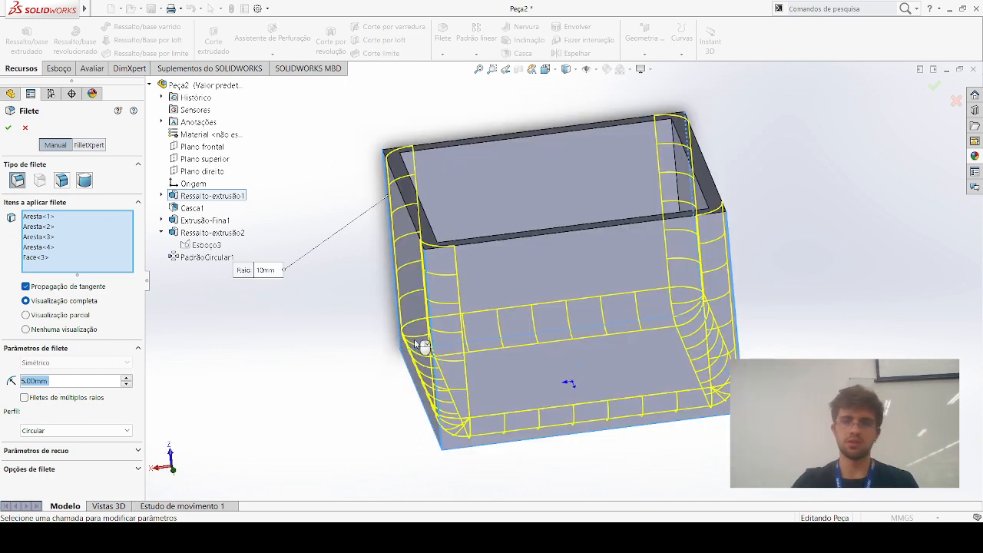
Set the radius of the outer fillet to 2 mm
{"action": "key", "text": "BackSpace"}
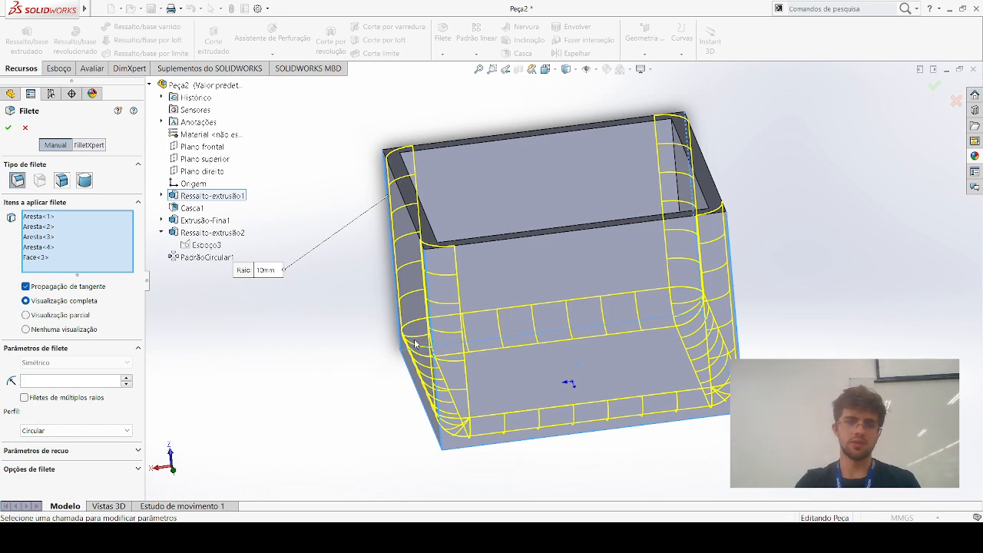
{"action": "type", "text": "2"}
{"action": "key", "text": "Return"}
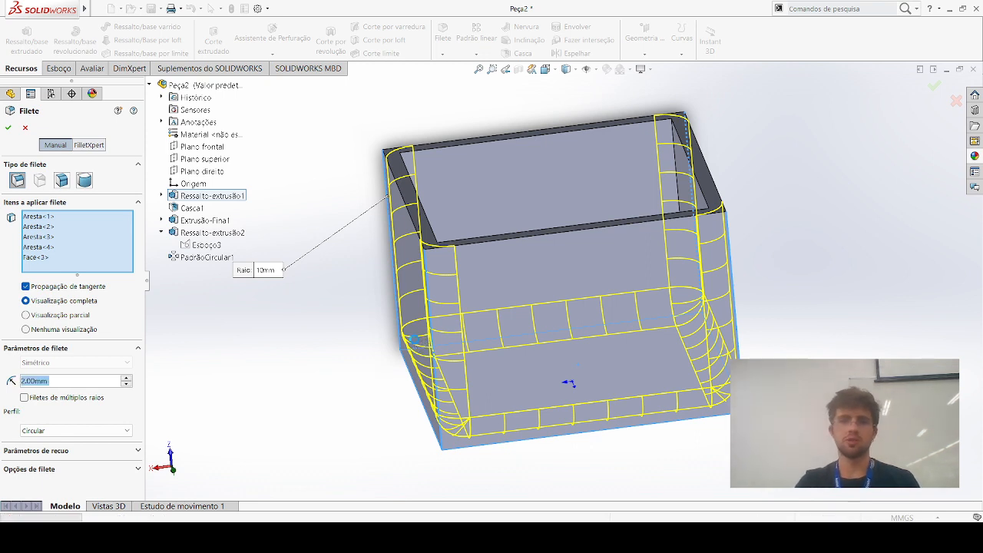
Apply the 2 mm fillet to the box's outer corner edges and bottom face
{"action": "right_click", "coordinate": [419, 345]}
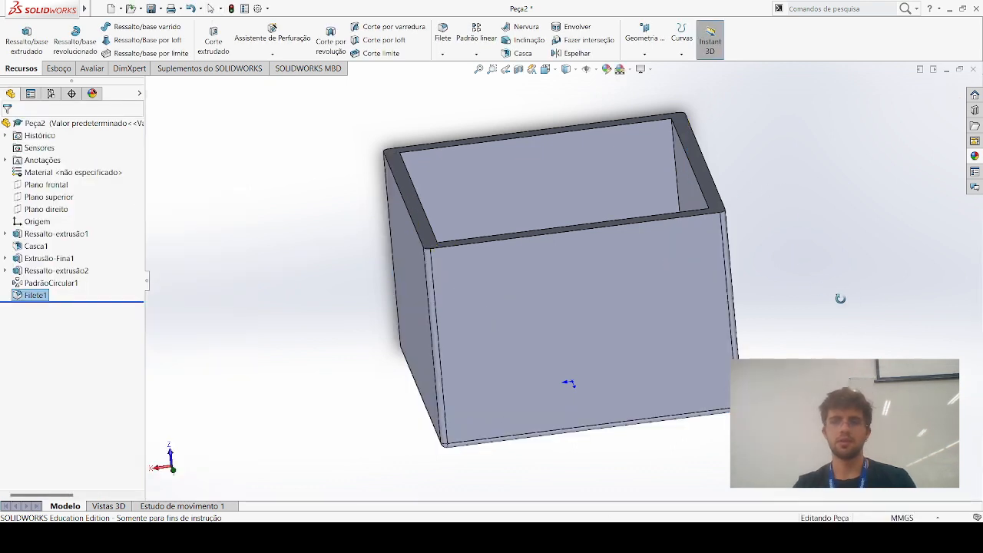
{"action": "middle_click_drag", "start_coordinate": [517, 274], "coordinate": [495, 226]}
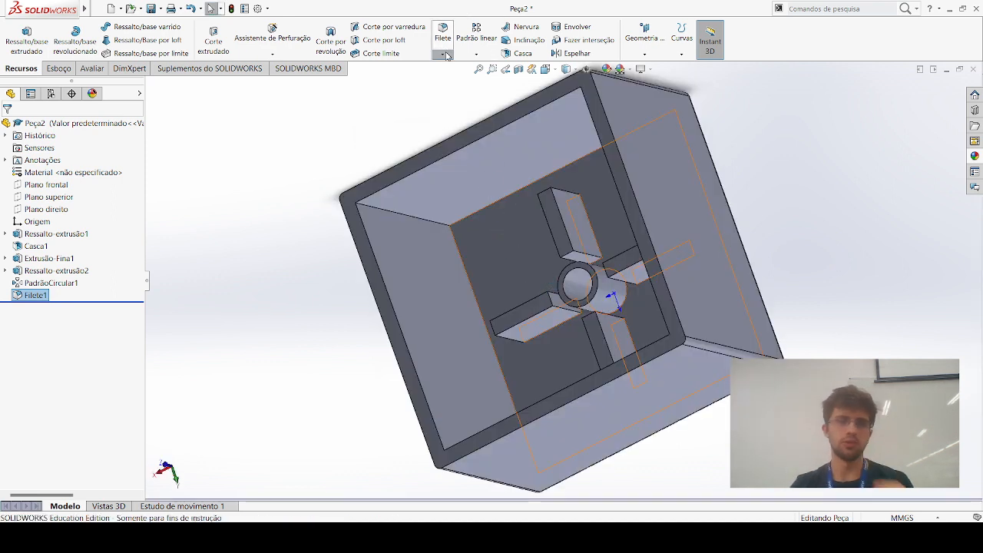
{"action": "left_click", "coordinate": [442, 31]}
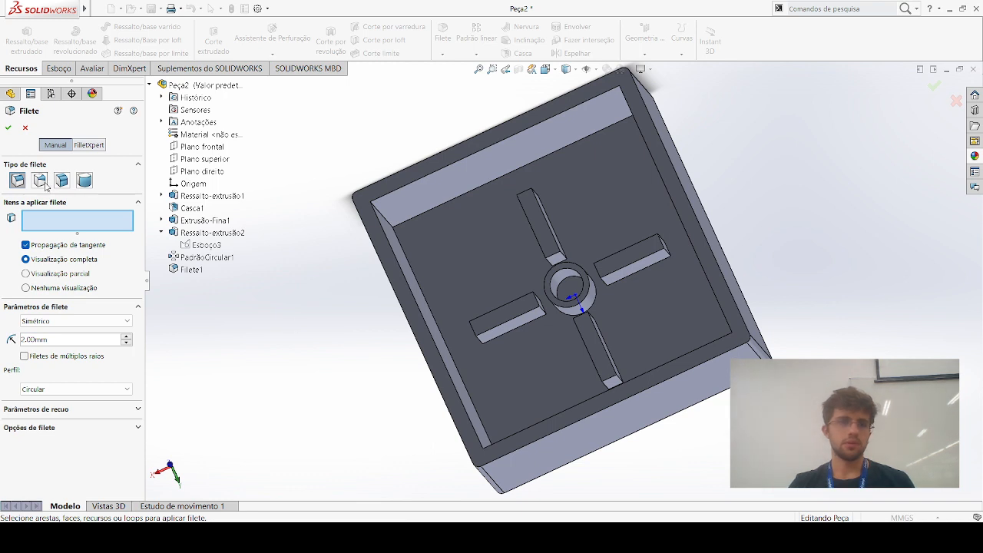
{"action": "middle_click_drag", "start_coordinate": [700, 369], "coordinate": [713, 422]}
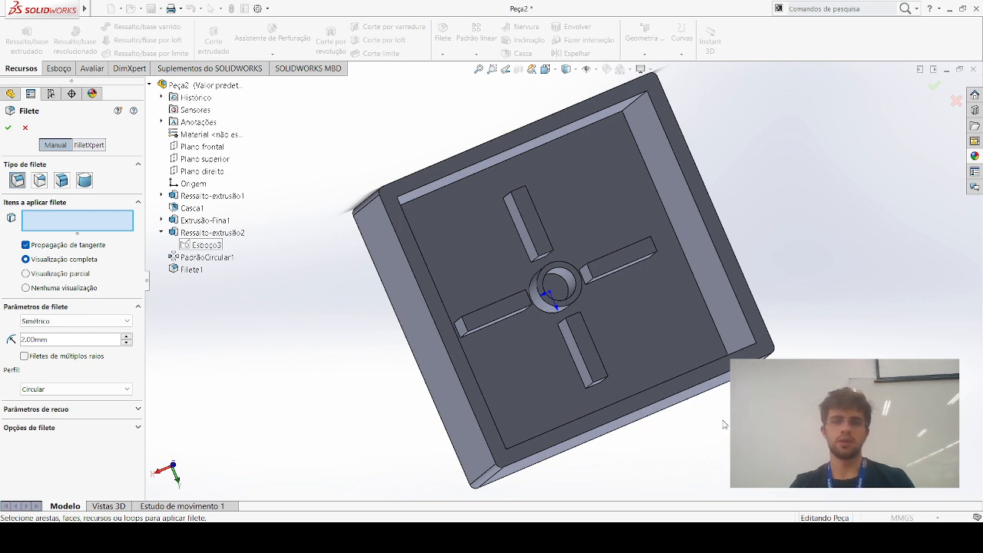
{"action": "middle_click_drag", "start_coordinate": [730, 424], "coordinate": [539, 335]}
{"action": "key", "text": "space"}
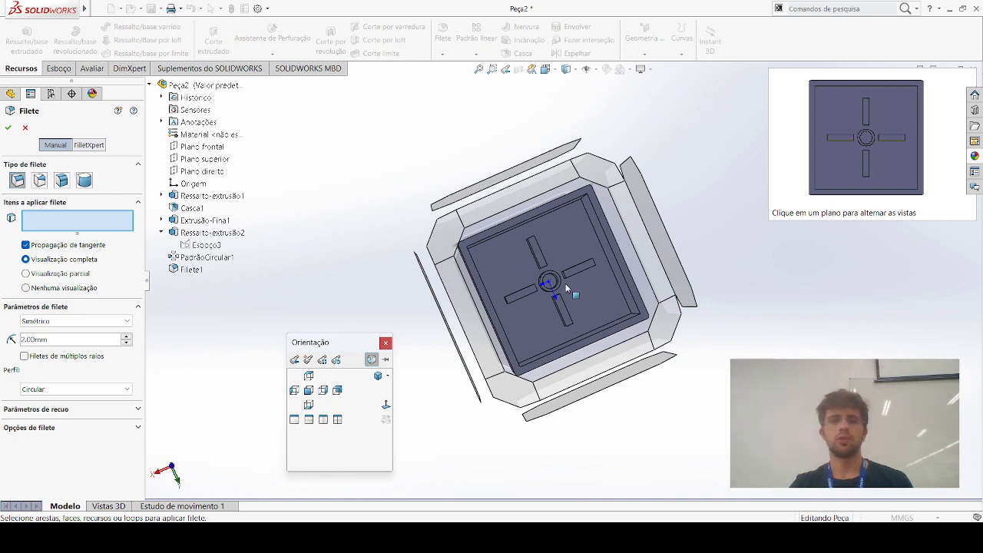
{"action": "left_click", "coordinate": [937, 90]}
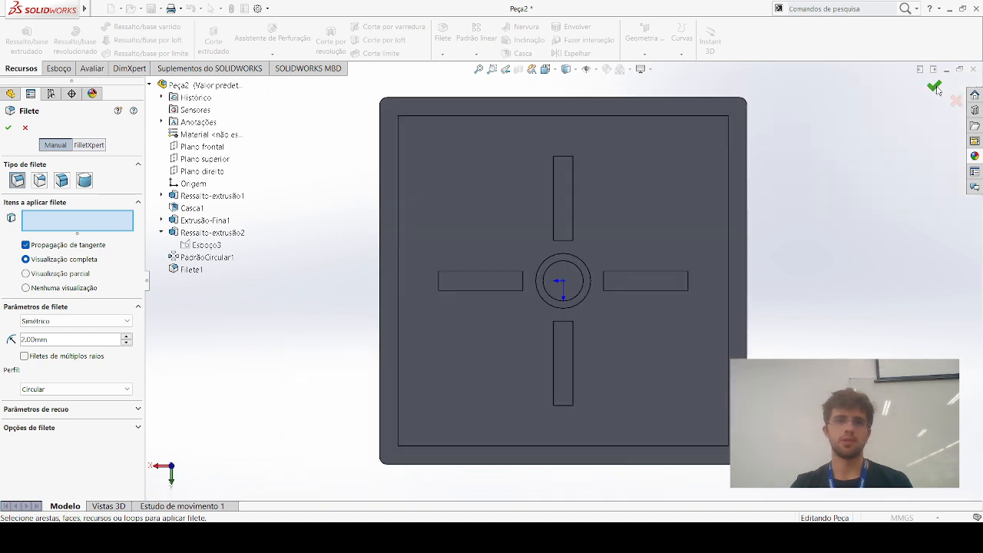
{"action": "left_click", "coordinate": [956, 102]}
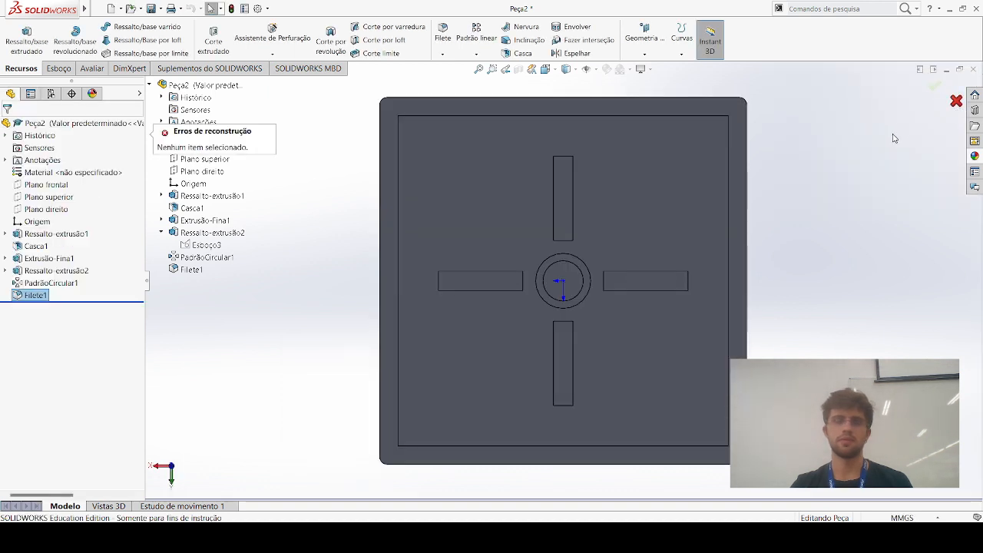
{"action": "left_click", "coordinate": [807, 221]}
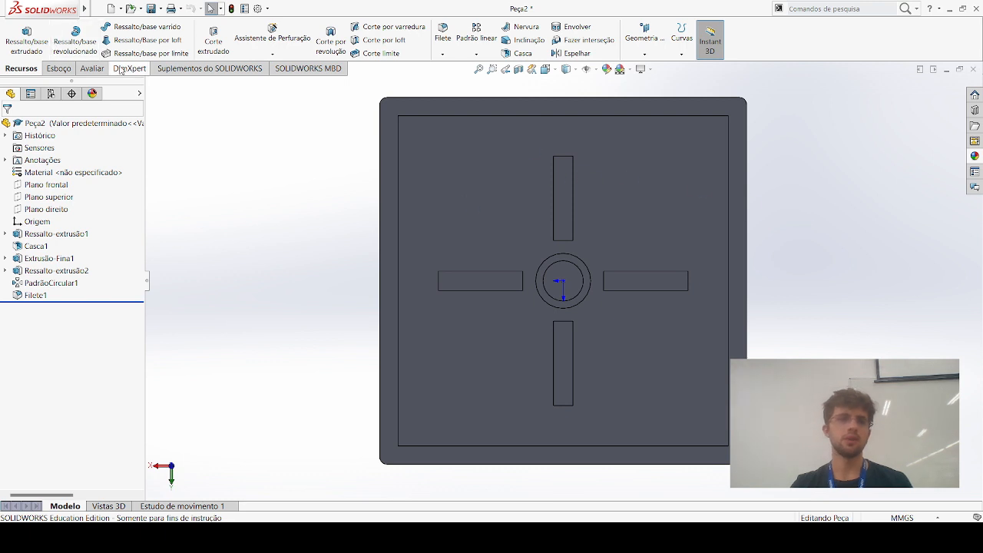
Start a sketch on the box's inner floor and draw a circle of about 2.7 mm radius centred on the origin
{"action": "left_click", "coordinate": [524, 149]}
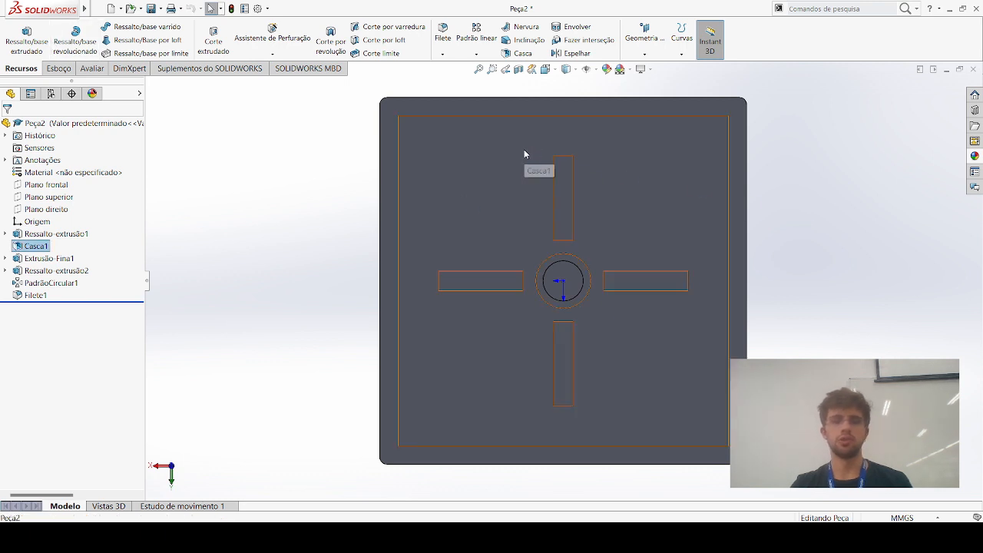
{"action": "left_click", "coordinate": [566, 278]}
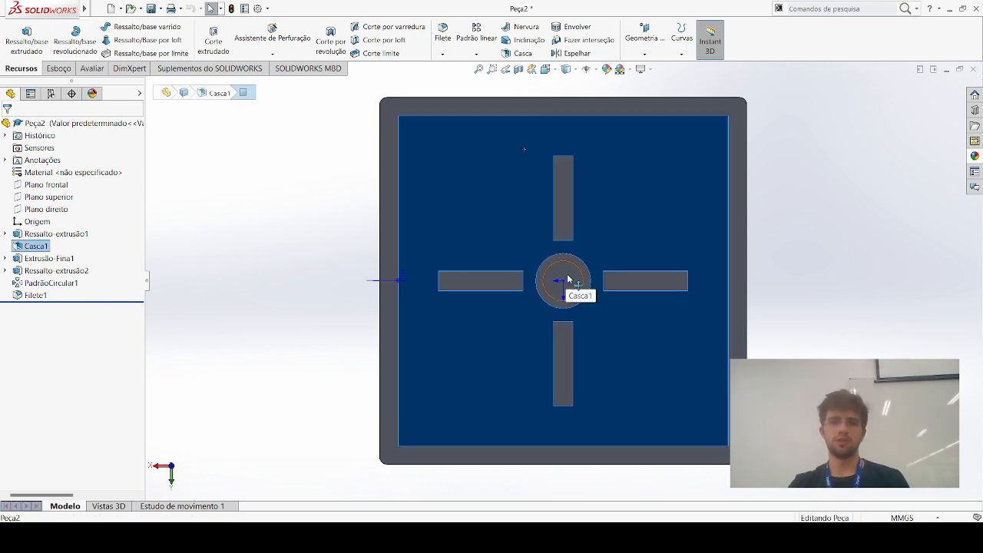
{"action": "left_click", "coordinate": [606, 240]}
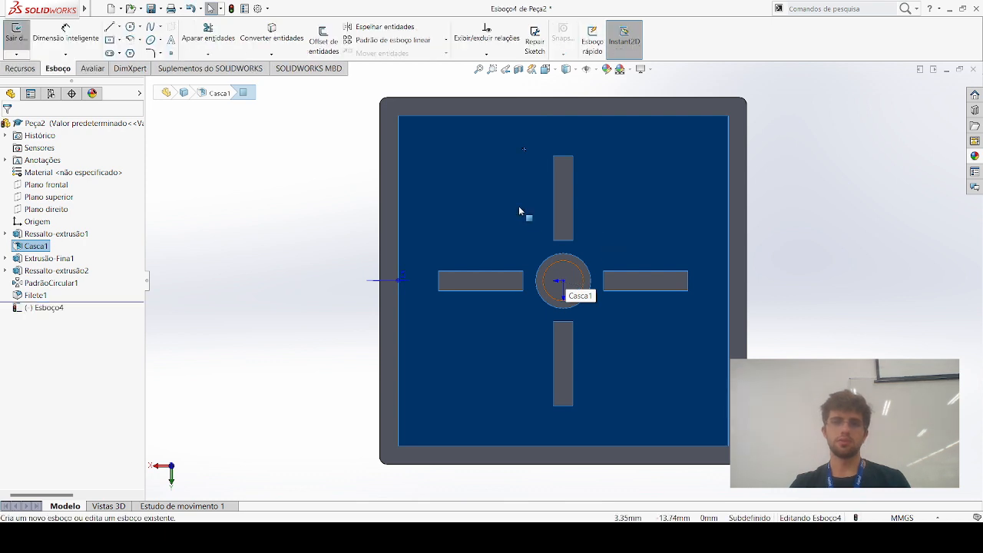
{"action": "left_click", "coordinate": [131, 26]}
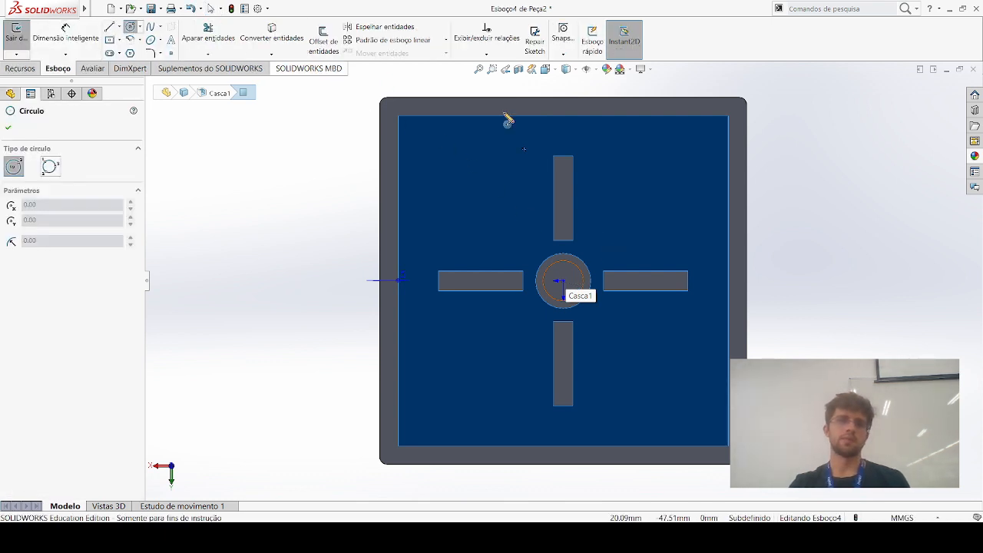
{"action": "left_click", "coordinate": [566, 275]}
{"action": "left_click", "coordinate": [574, 289]}
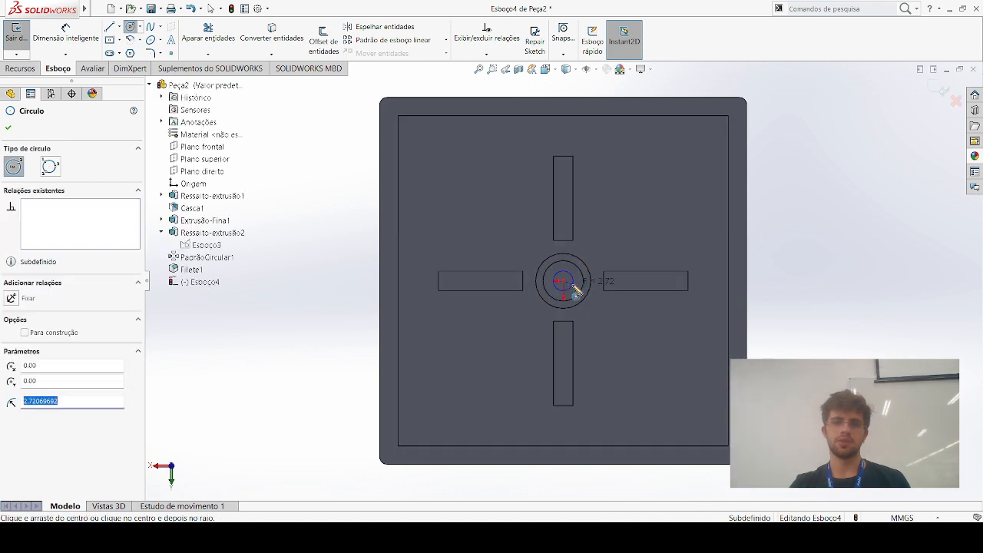
{"action": "key", "text": "Escape"}
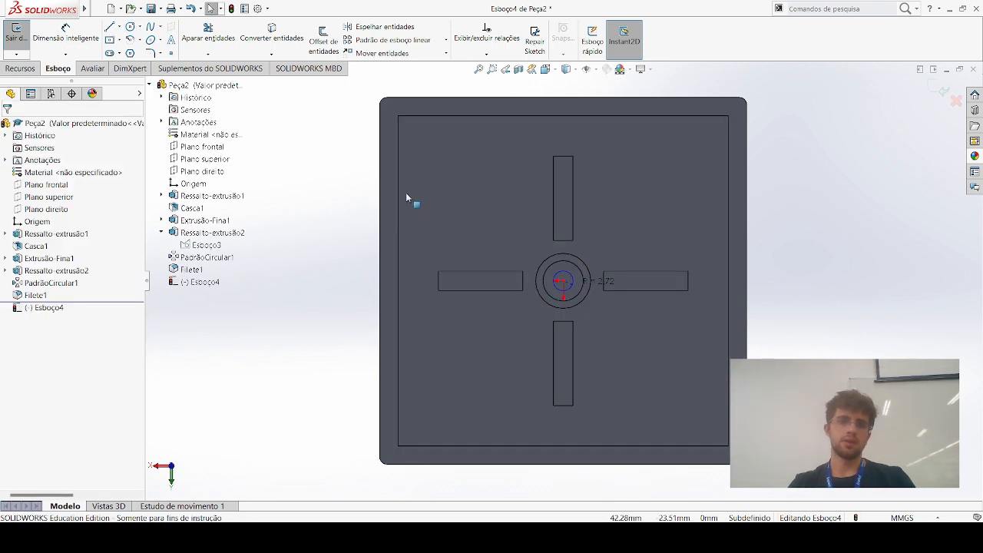
Dimension the circle inside the central tube to a 5 mm diameter
{"action": "left_click", "coordinate": [65, 35]}
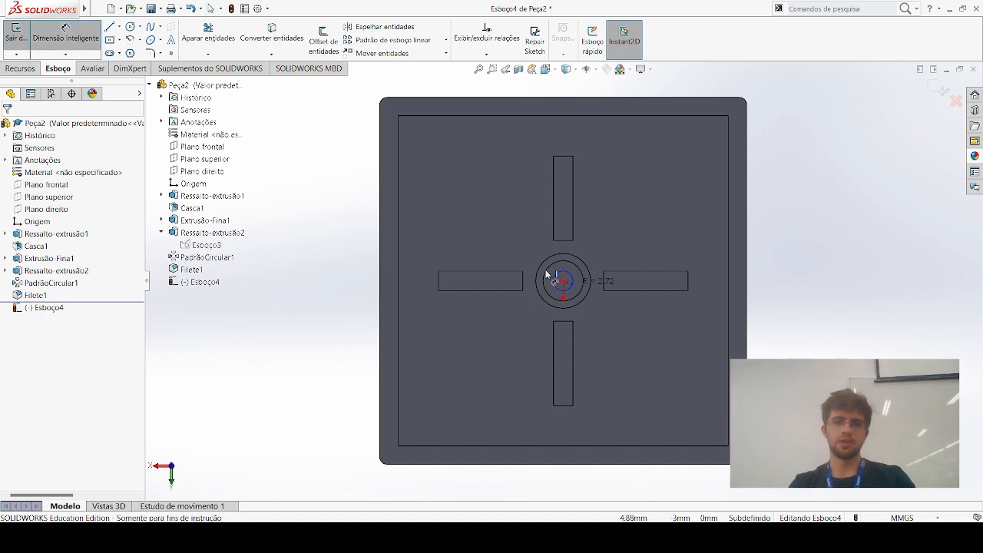
{"action": "left_click", "coordinate": [566, 256]}
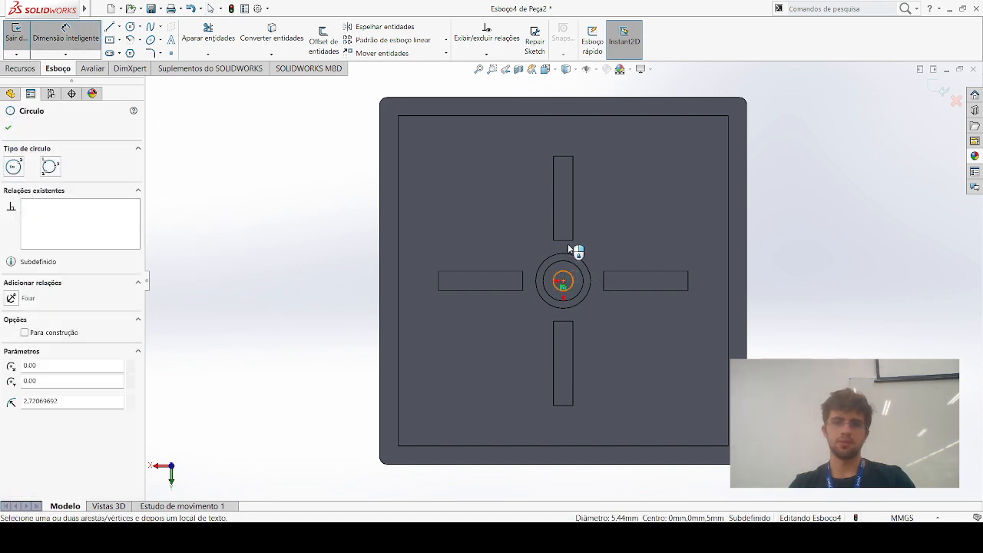
{"action": "left_click", "coordinate": [568, 243]}
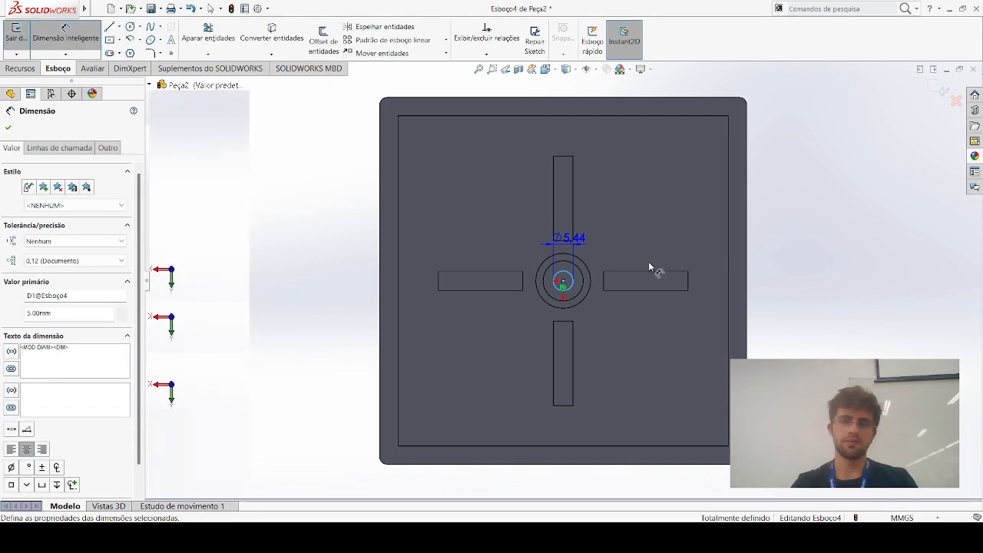
{"action": "key", "text": "Escape"}
{"action": "middle_click_drag", "start_coordinate": [737, 241], "coordinate": [722, 239]}
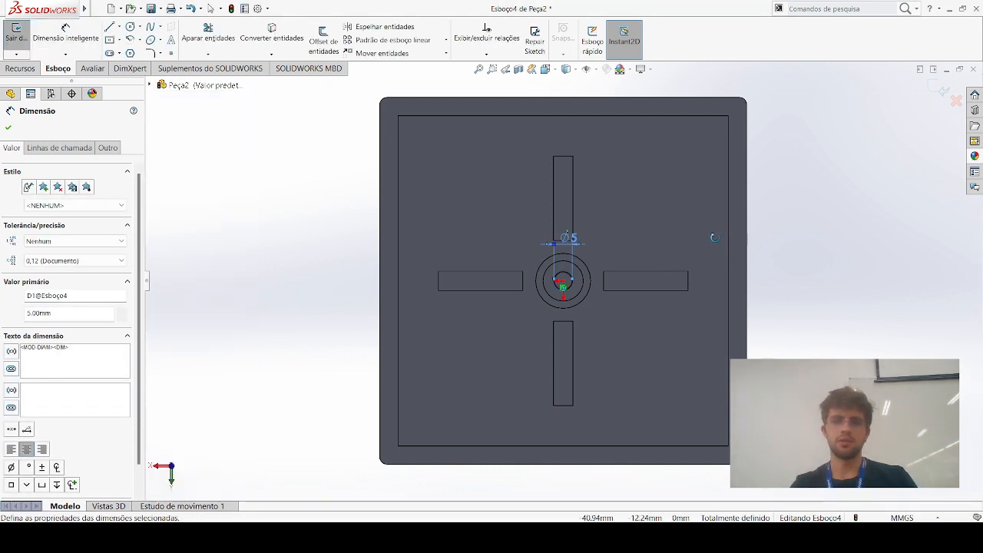
Set up a blind extruded cut from the 5 mm circle with a depth of 40 mm in the first direction
{"action": "left_click", "coordinate": [20, 68]}
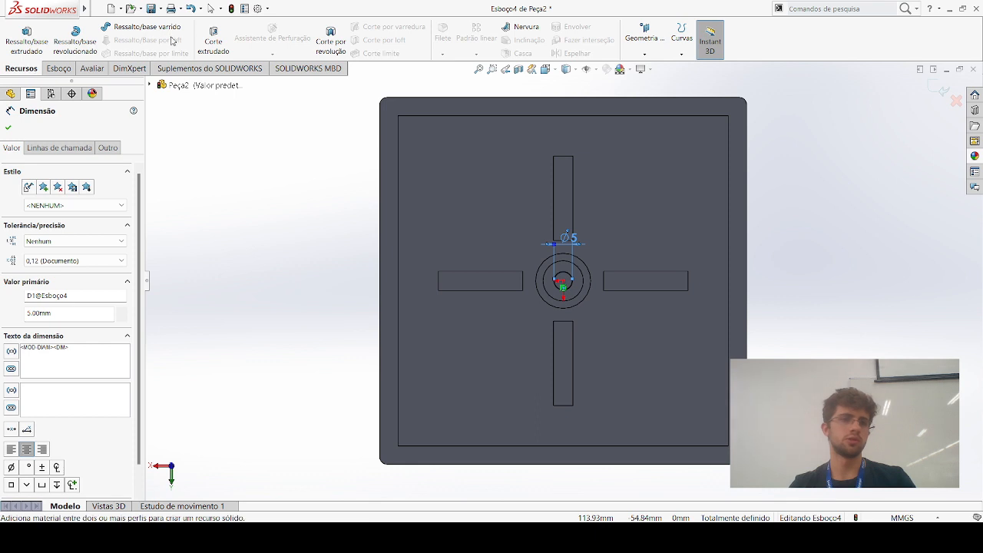
{"action": "left_click", "coordinate": [214, 42]}
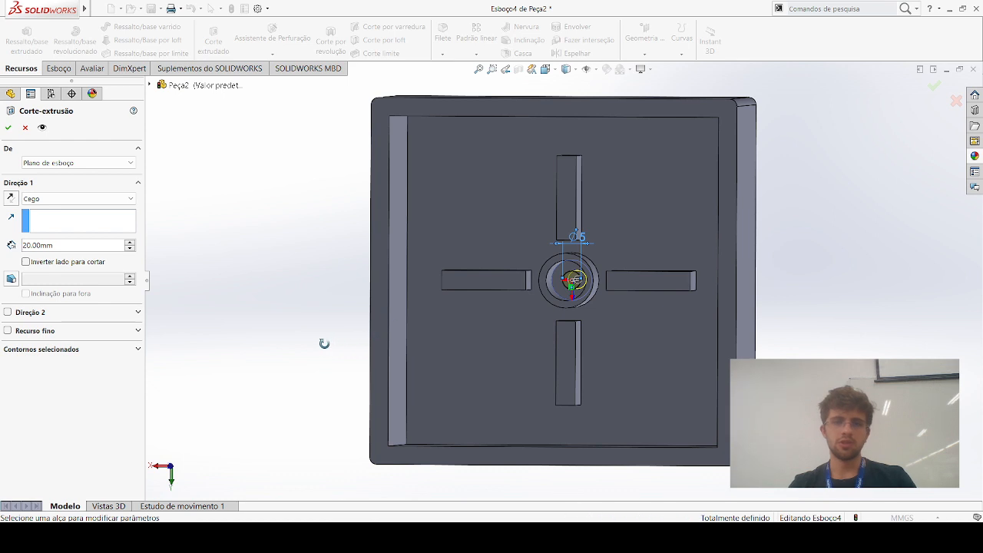
{"action": "middle_click_drag", "start_coordinate": [331, 353], "coordinate": [406, 410]}
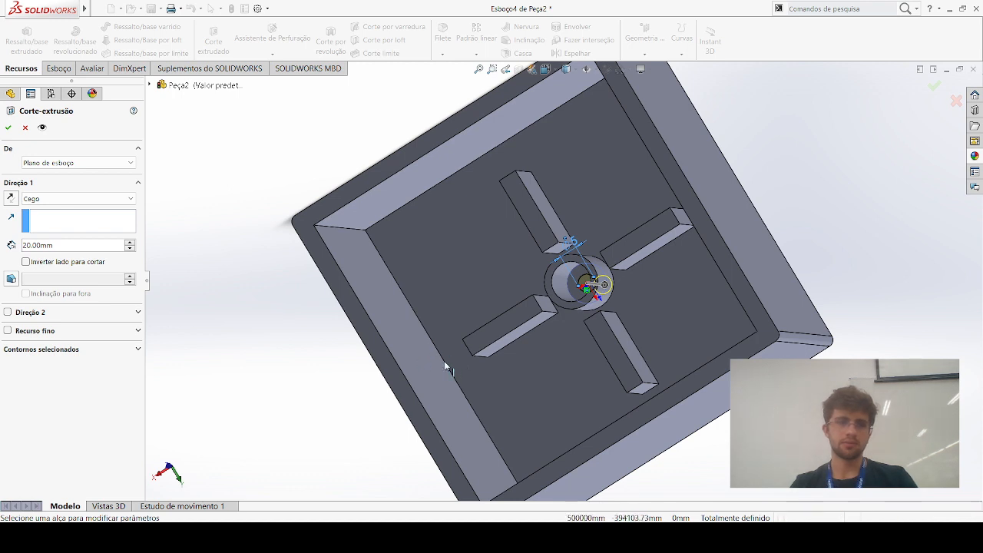
{"action": "left_click", "coordinate": [97, 249]}
{"action": "left_click_drag", "start_coordinate": [94, 248], "coordinate": [22, 245]}
{"action": "type", "text": "40"}
{"action": "key", "text": "Return"}
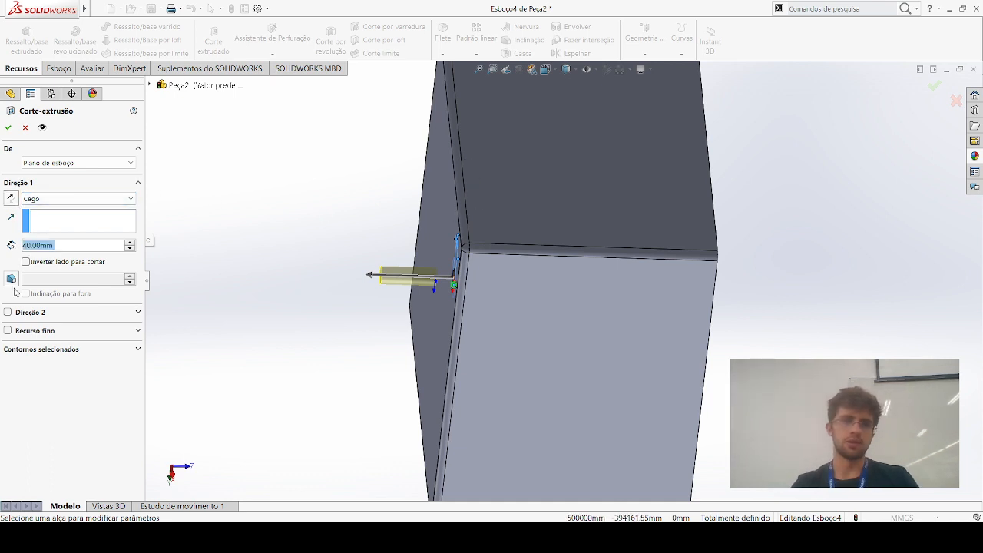
Enable a second blind direction of 20 mm for the cut and apply it through the box's floor
{"action": "left_click", "coordinate": [8, 311]}
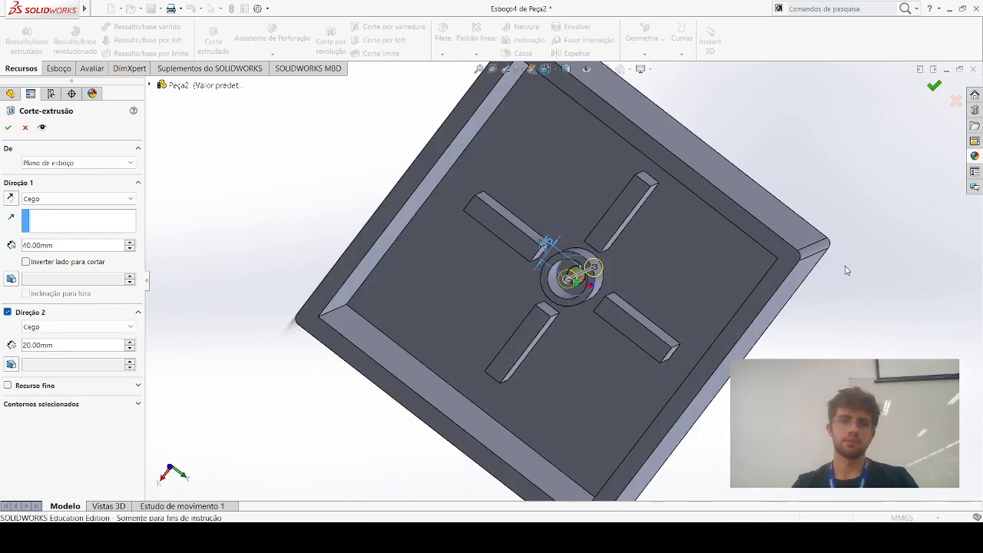
{"action": "key", "text": "Return"}
{"action": "mouse_move", "coordinate": [799, 341]}
{"action": "middle_mouse_down"}
{"action": "mouse_move", "coordinate": [814, 316]}
{"action": "mouse_move", "coordinate": [819, 332]}
{"action": "mouse_move", "coordinate": [813, 348]}
{"action": "mouse_move", "coordinate": [819, 279]}
{"action": "mouse_move", "coordinate": [840, 333]}
{"action": "mouse_move", "coordinate": [813, 345]}
{"action": "mouse_move", "coordinate": [839, 345]}
{"action": "mouse_move", "coordinate": [831, 349]}
{"action": "middle_mouse_up"}
{"action": "left_click", "coordinate": [819, 332]}
{"action": "scroll", "coordinate": [832, 337], "scroll_direction": "up", "scroll_amount": 1}
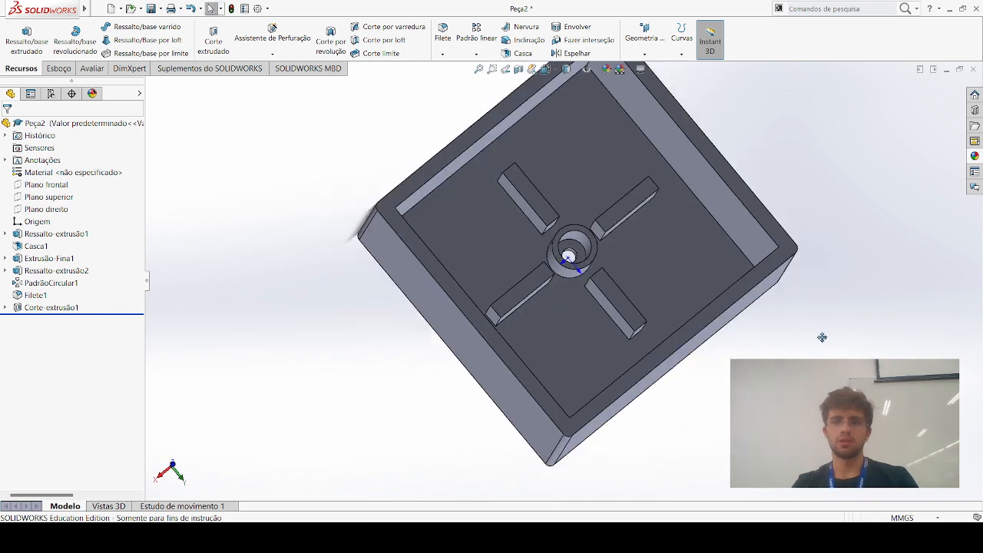
View one of the box's outer side faces head-on and start a sketch on it
{"action": "middle_click_drag", "start_coordinate": [774, 302], "coordinate": [764, 309]}
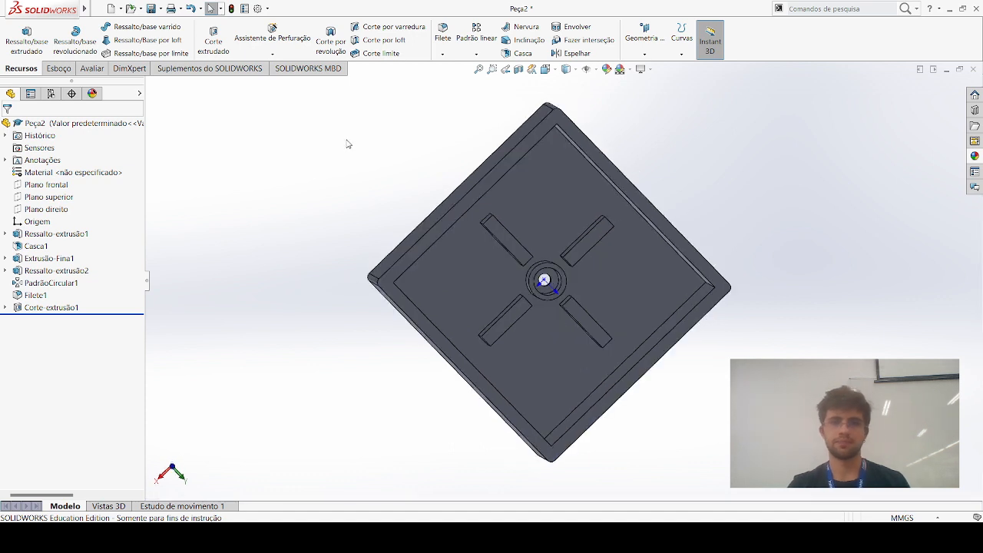
{"action": "middle_click", "coordinate": [336, 136]}
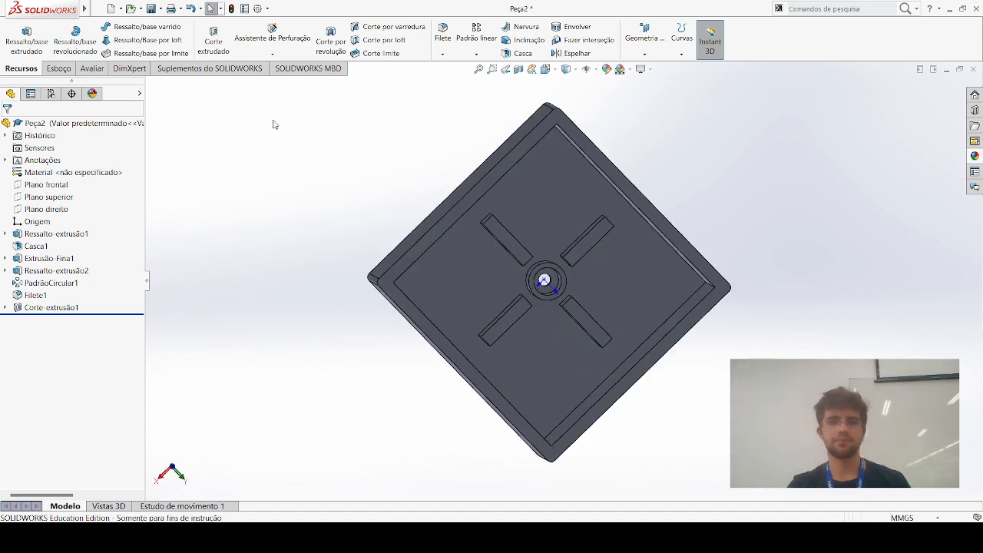
{"action": "middle_click_drag", "start_coordinate": [214, 146], "coordinate": [226, 155]}
{"action": "middle_click_drag", "start_coordinate": [470, 310], "coordinate": [520, 347]}
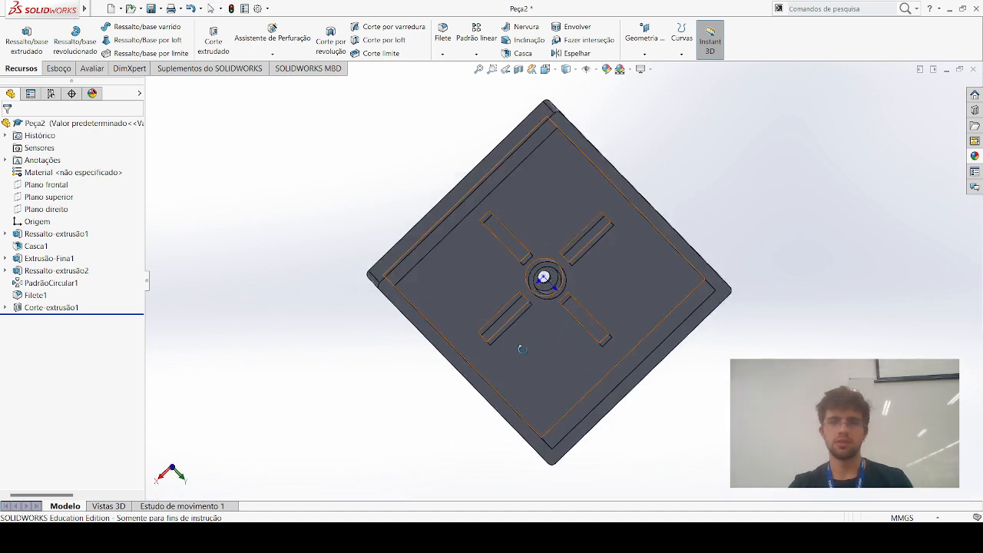
{"action": "middle_click_drag", "start_coordinate": [574, 443], "coordinate": [556, 441]}
{"action": "left_click", "coordinate": [539, 334]}
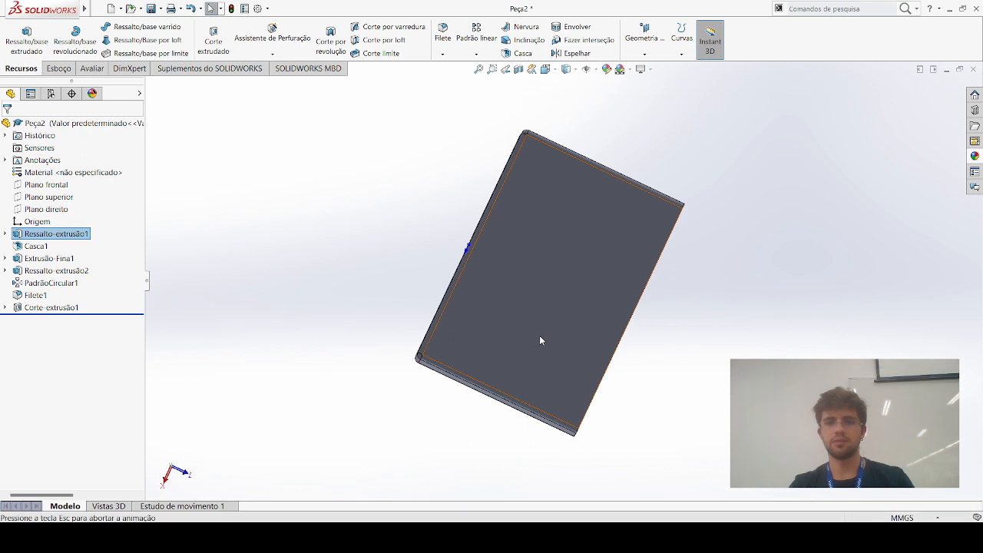
{"action": "key", "text": "space"}
{"action": "left_click", "coordinate": [590, 261]}
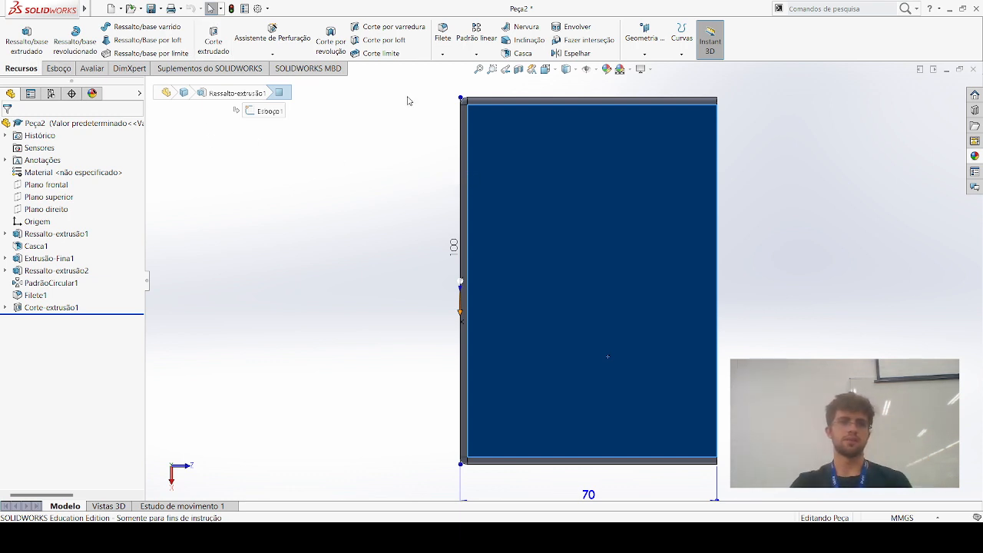
{"action": "left_click", "coordinate": [737, 212]}
{"action": "left_click", "coordinate": [582, 209]}
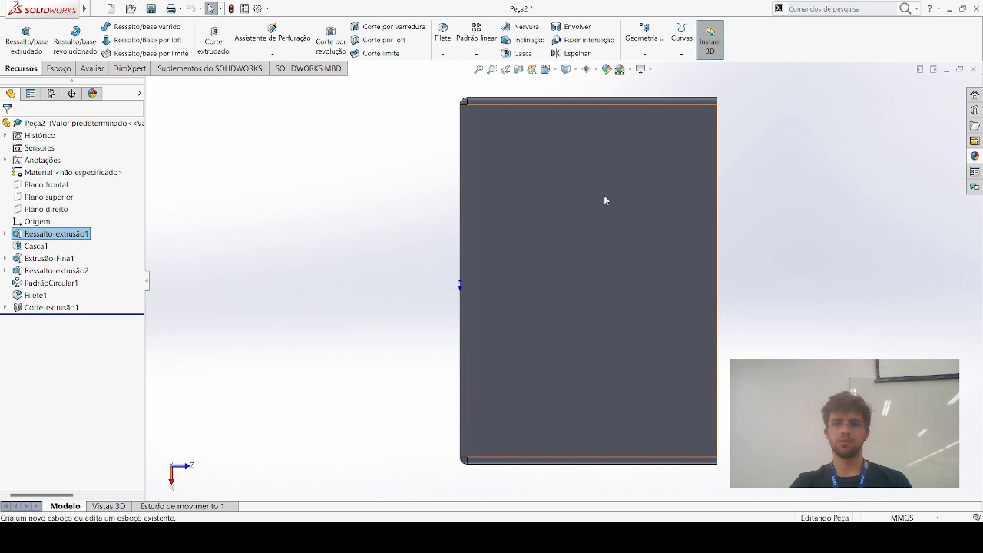
{"action": "left_click", "coordinate": [604, 195]}
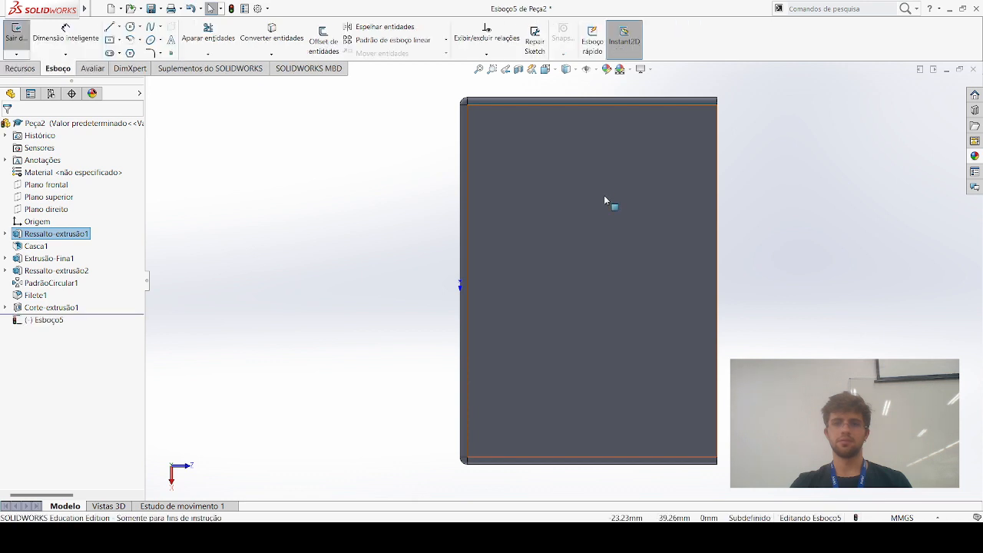
Draw a straight 70 mm line from the origin across the middle of the side face to the open rim's edge
{"action": "left_click", "coordinate": [111, 28]}
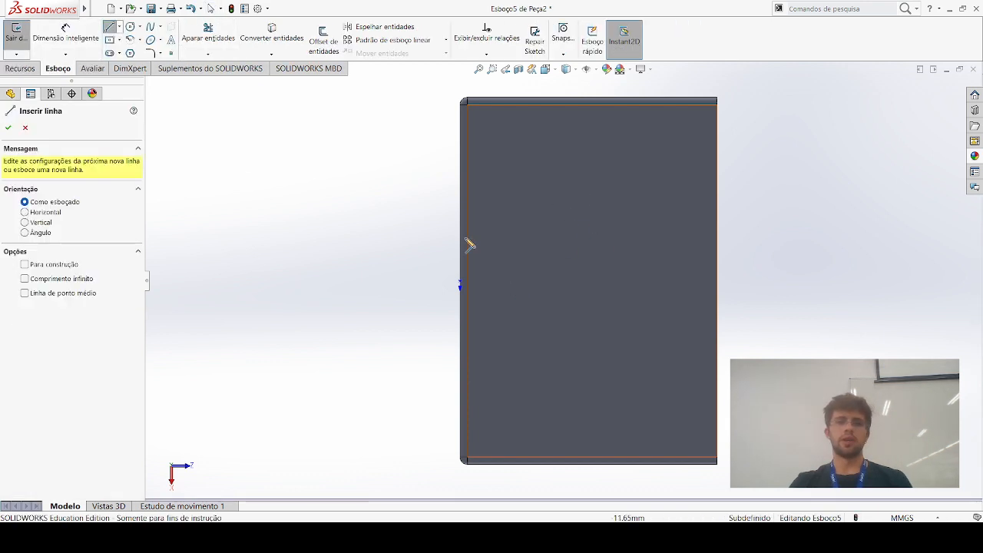
{"action": "left_click", "coordinate": [461, 284]}
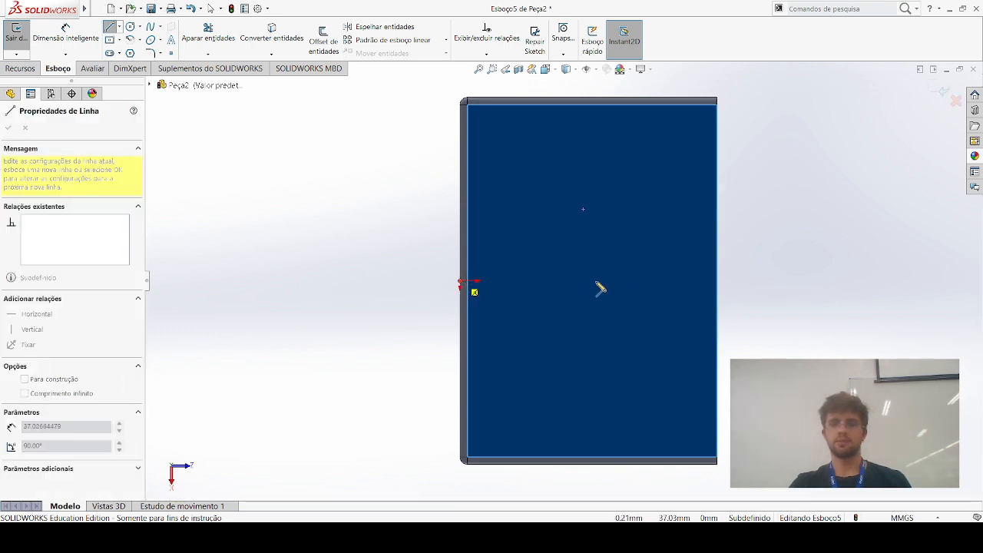
{"action": "left_click", "coordinate": [717, 283]}
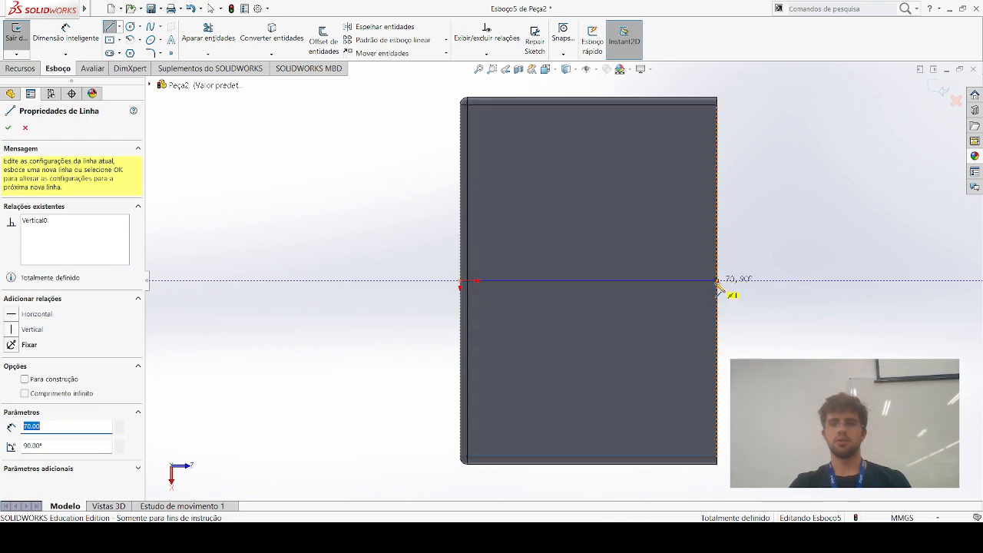
{"action": "key", "text": "Escape"}
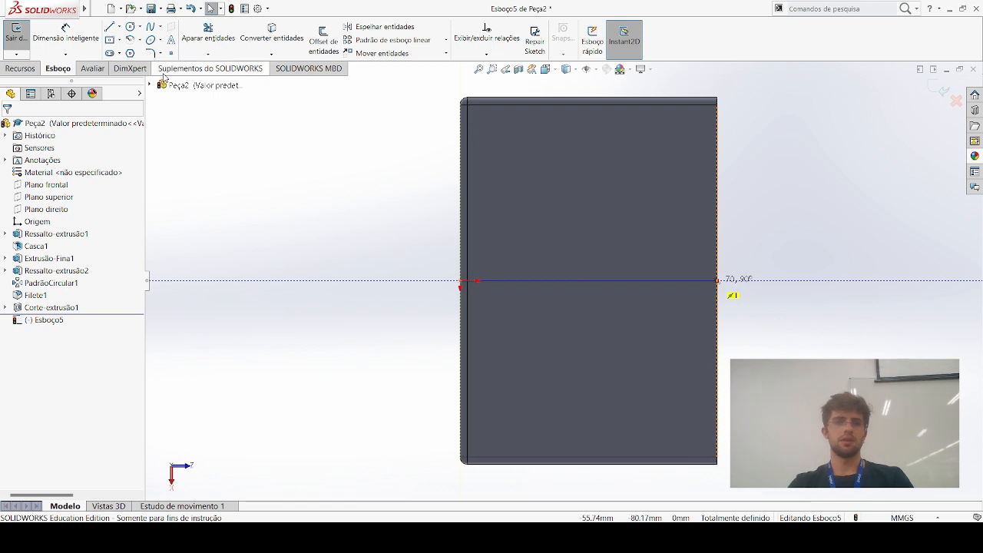
Draw a center rectangle about 36.42 by 7.39 mm on the side face, centered on the midpoint of the 70 mm line
{"action": "left_click", "coordinate": [108, 40]}
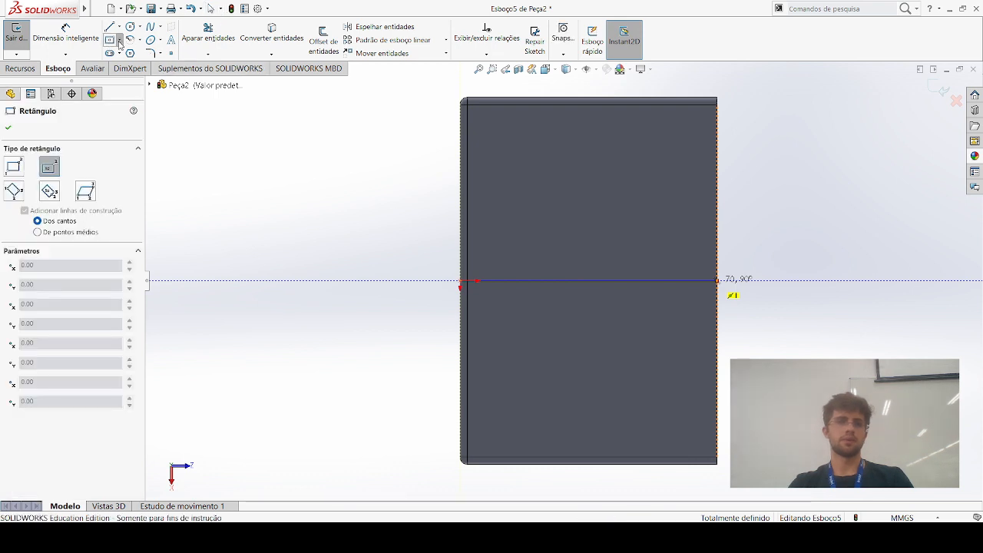
{"action": "key", "text": "Escape"}
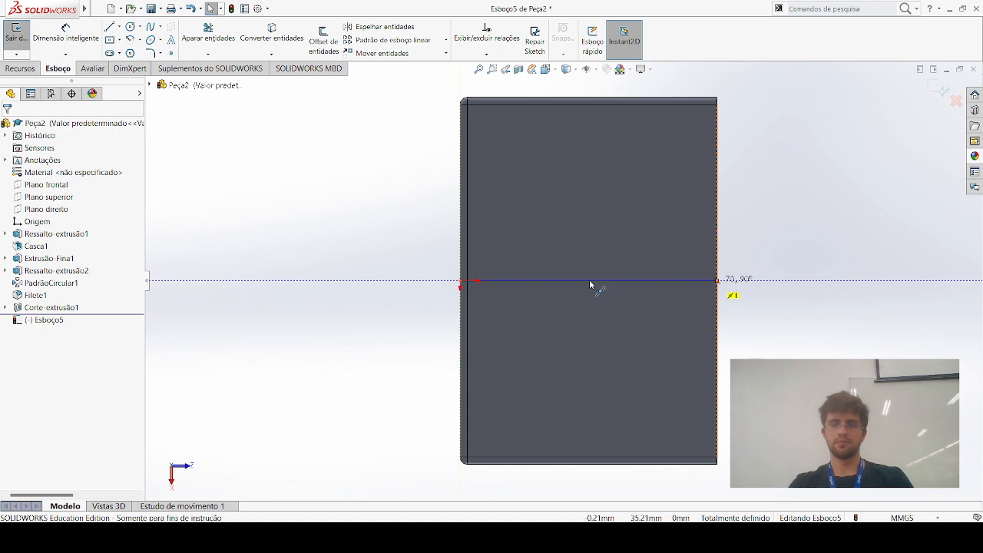
{"action": "left_click", "coordinate": [589, 281]}
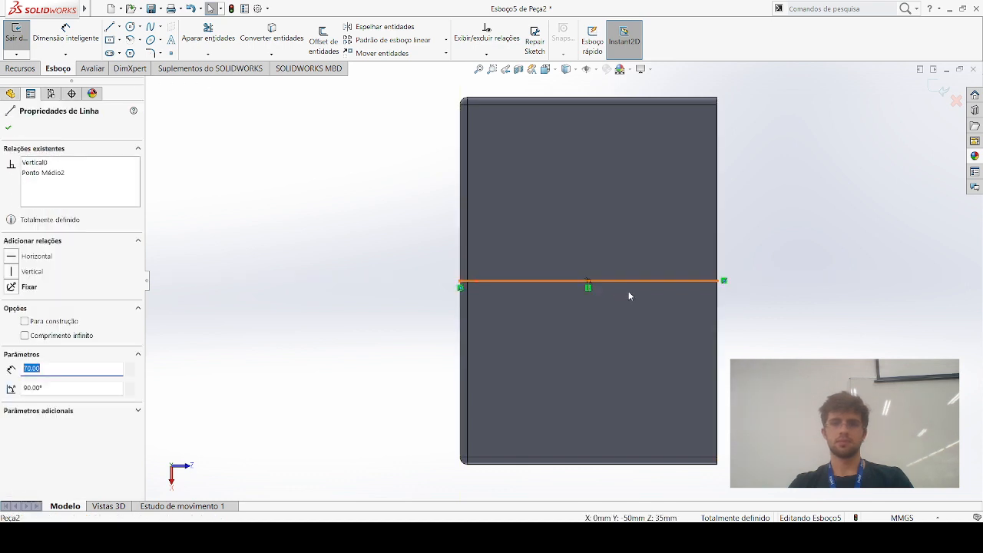
{"action": "left_click", "coordinate": [110, 42]}
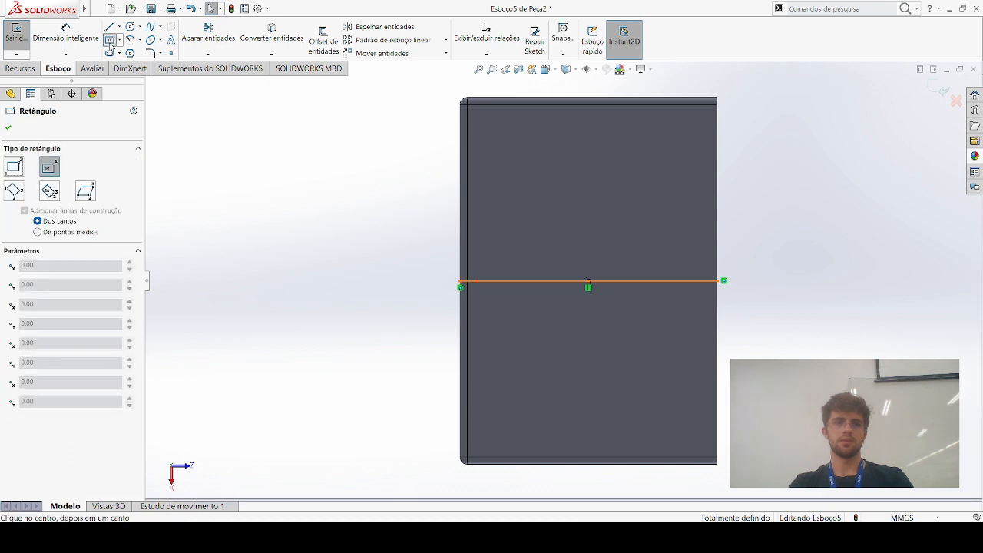
{"action": "left_click", "coordinate": [589, 281]}
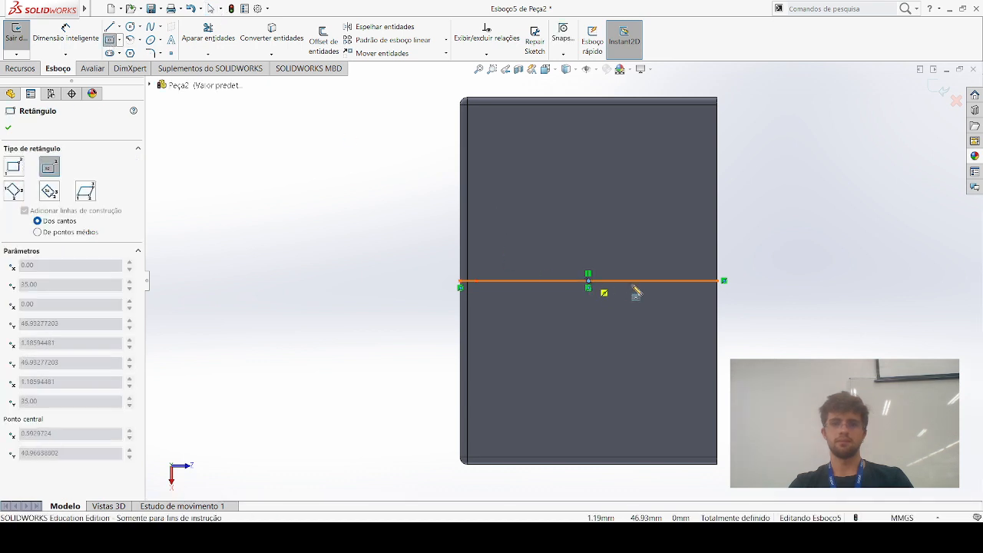
{"action": "left_click", "coordinate": [655, 294]}
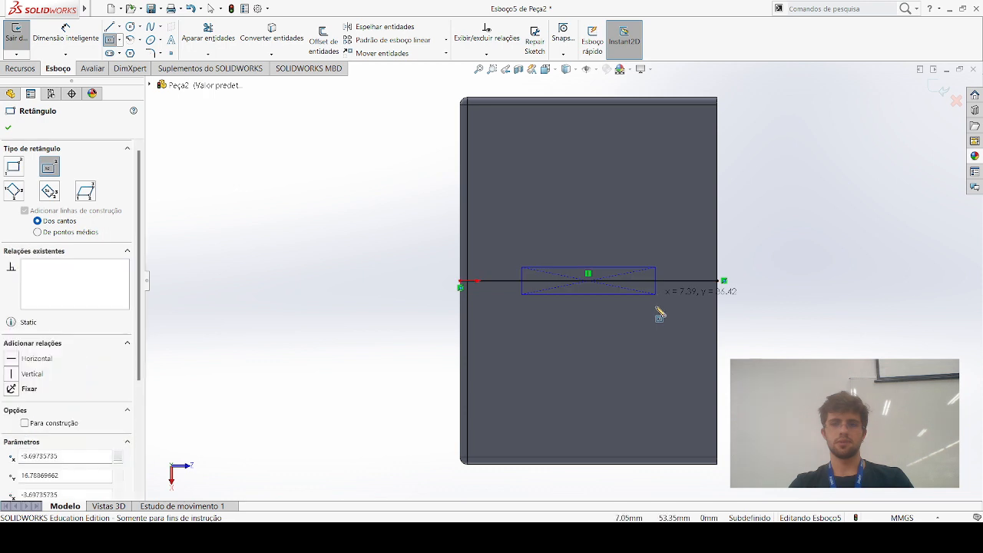
{"action": "key", "text": "Escape"}
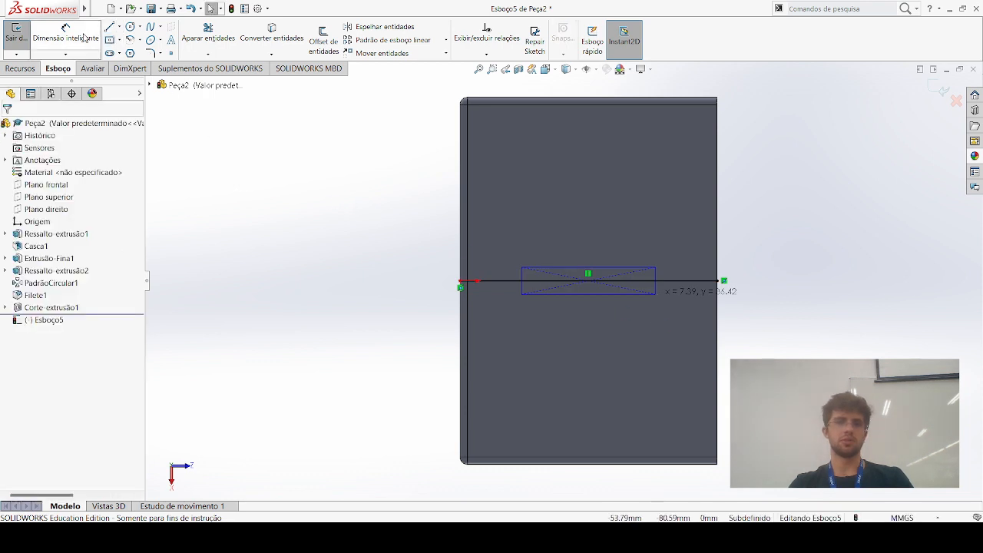
Dimension the rectangle to 36 mm long and 7 mm wide
{"action": "left_click", "coordinate": [65, 34]}
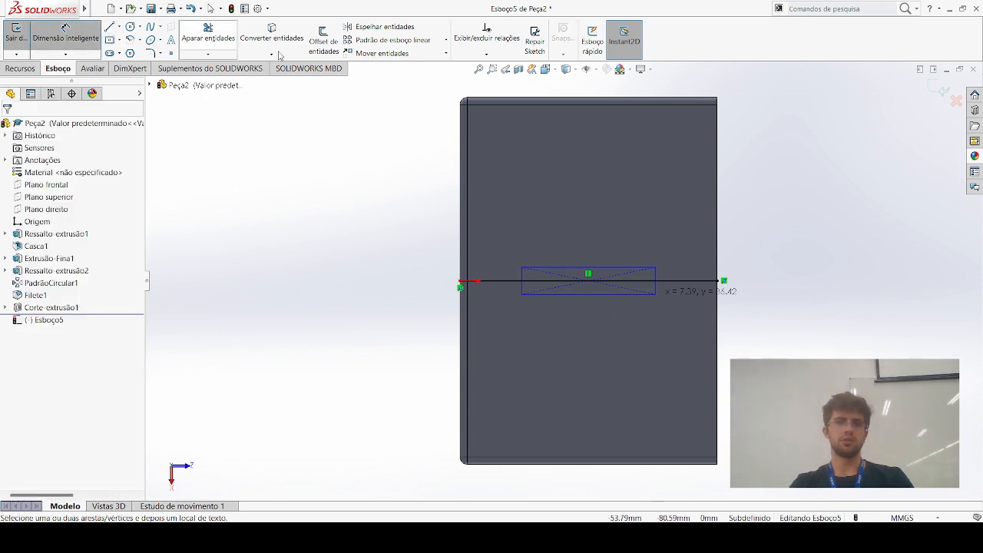
{"action": "left_click", "coordinate": [586, 267]}
{"action": "left_click", "coordinate": [588, 250]}
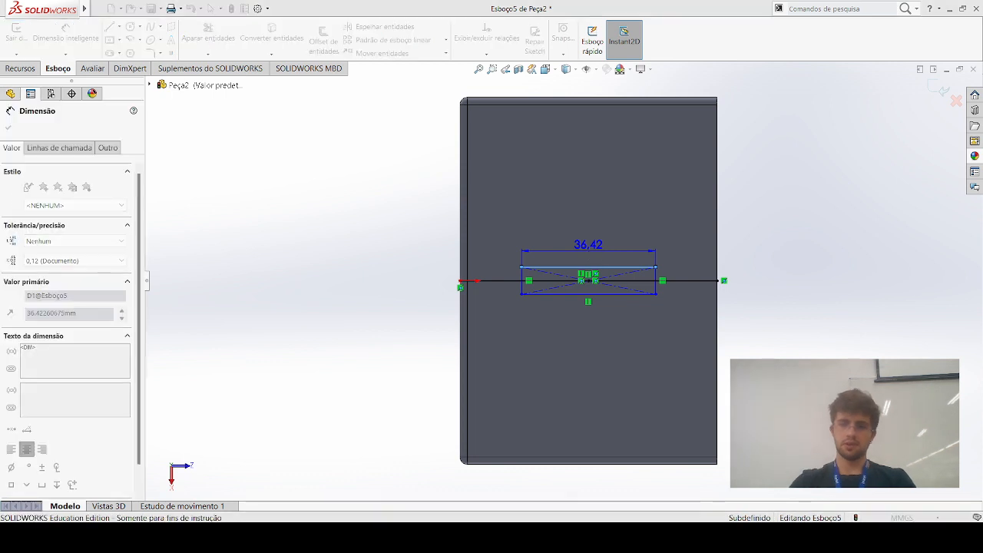
{"action": "left_click", "coordinate": [522, 281]}
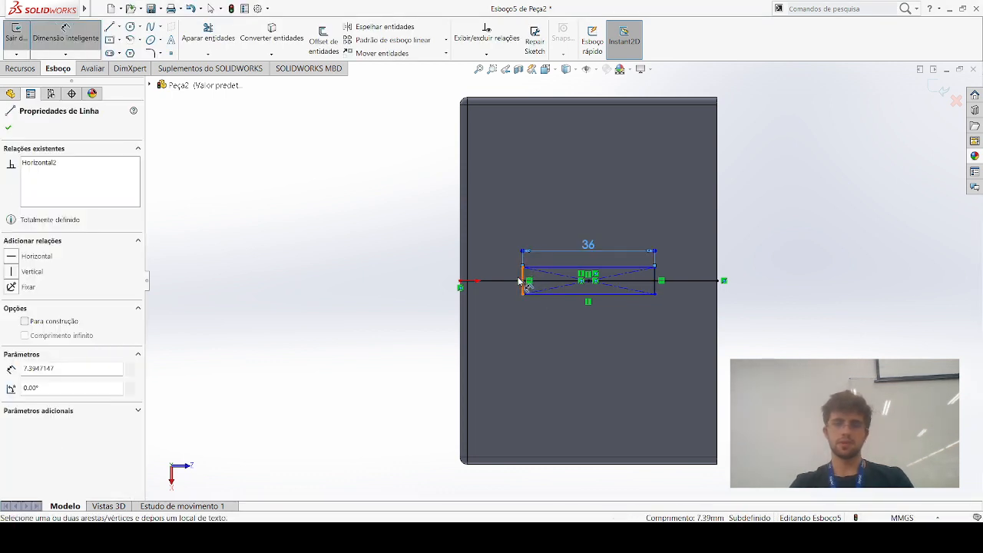
{"action": "key", "text": "Escape"}
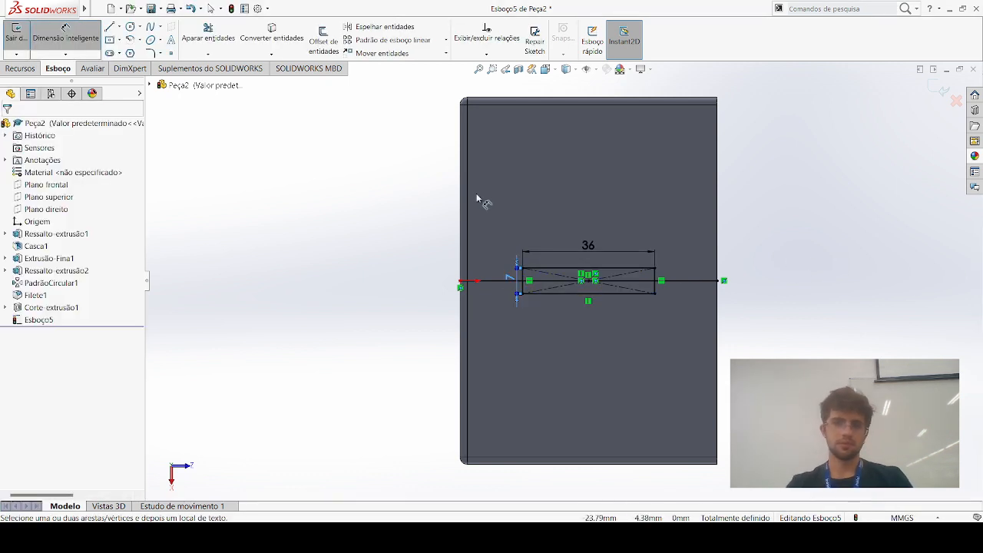
{"action": "left_click", "coordinate": [6, 68]}
{"action": "left_click", "coordinate": [213, 38]}
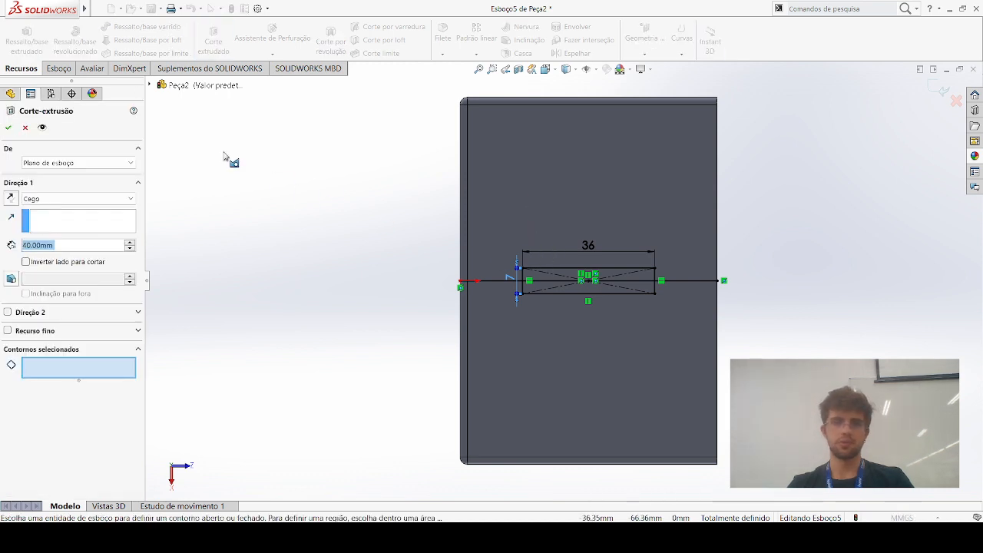
{"action": "key", "text": "Escape"}
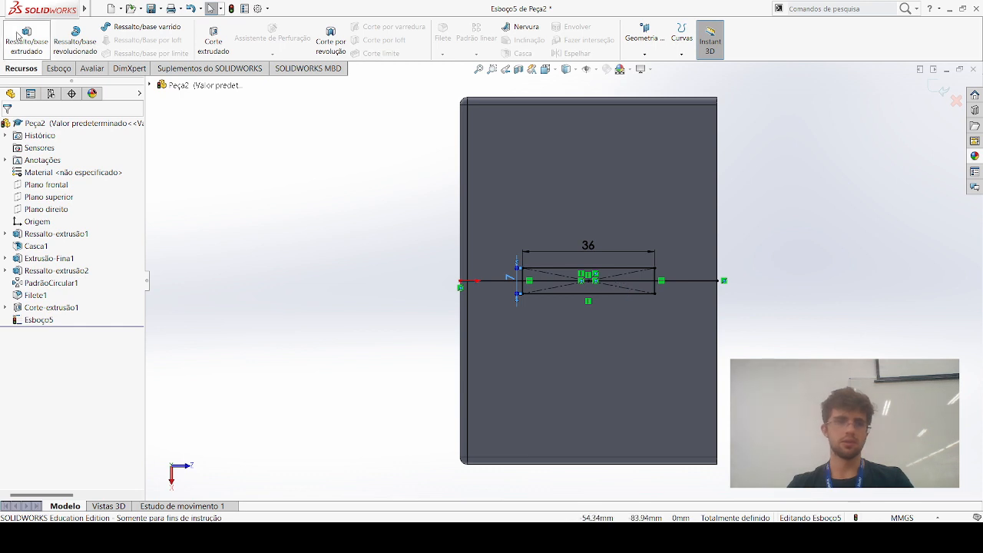
{"action": "left_click", "coordinate": [212, 38]}
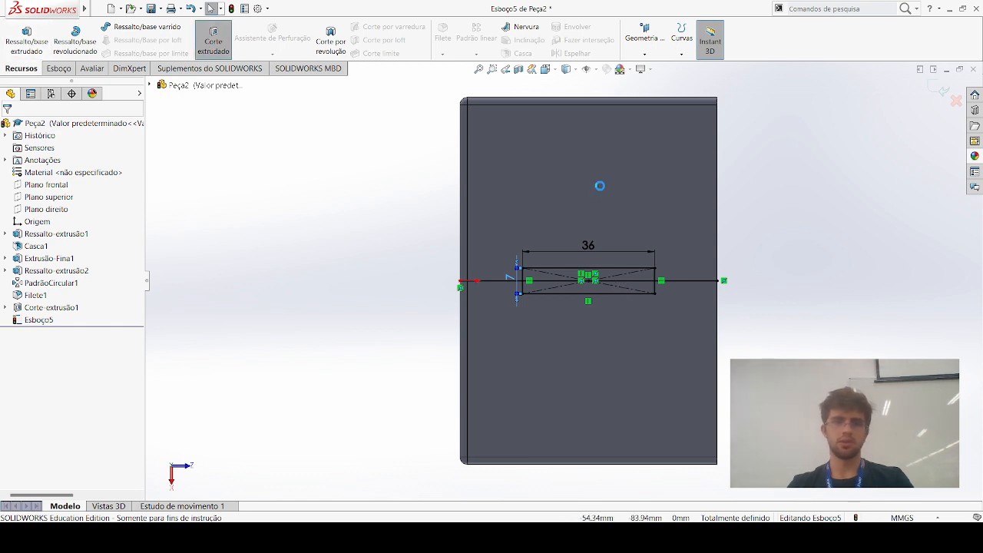
{"action": "left_click", "coordinate": [567, 268]}
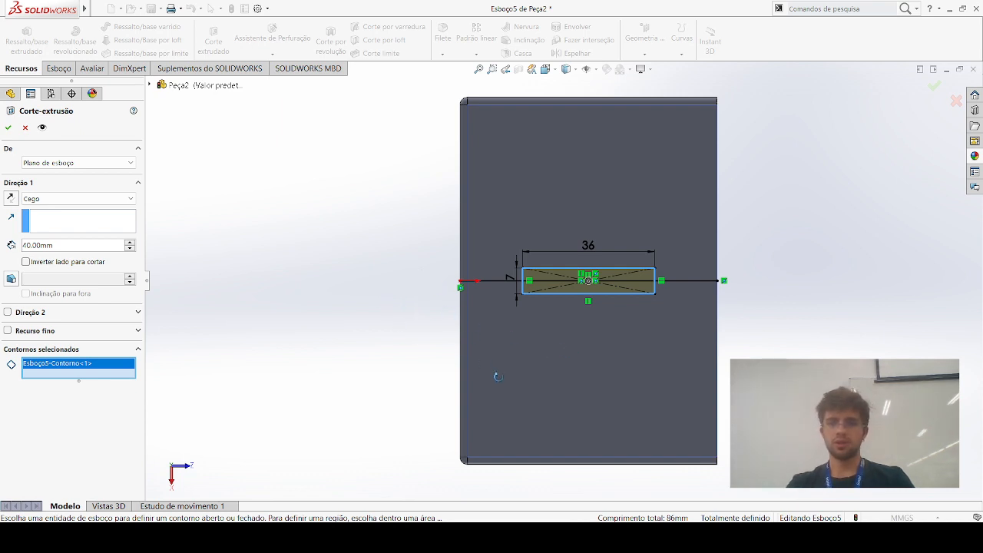
{"action": "left_click_drag", "start_coordinate": [725, 351], "coordinate": [861, 355]}
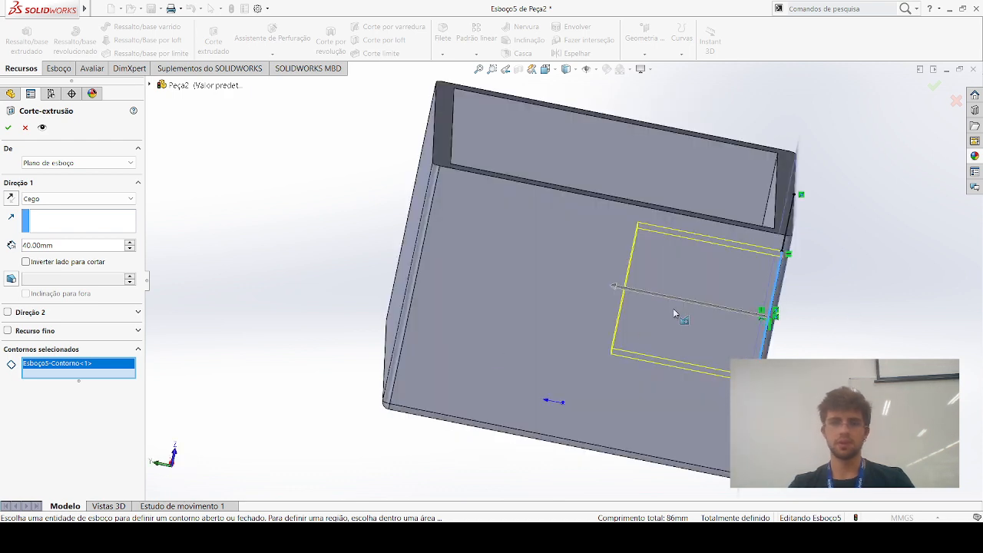
{"action": "left_click", "coordinate": [63, 223]}
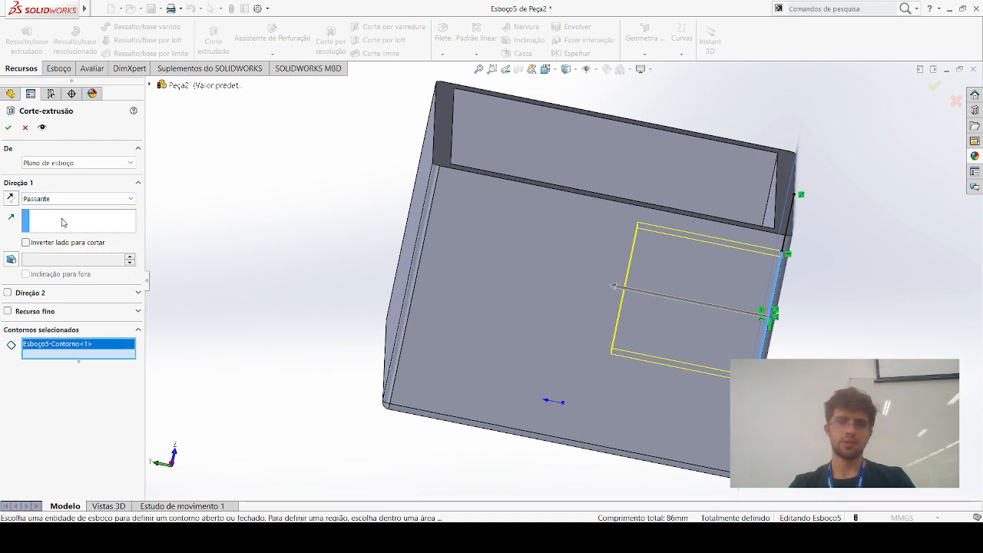
{"action": "left_click", "coordinate": [62, 221]}
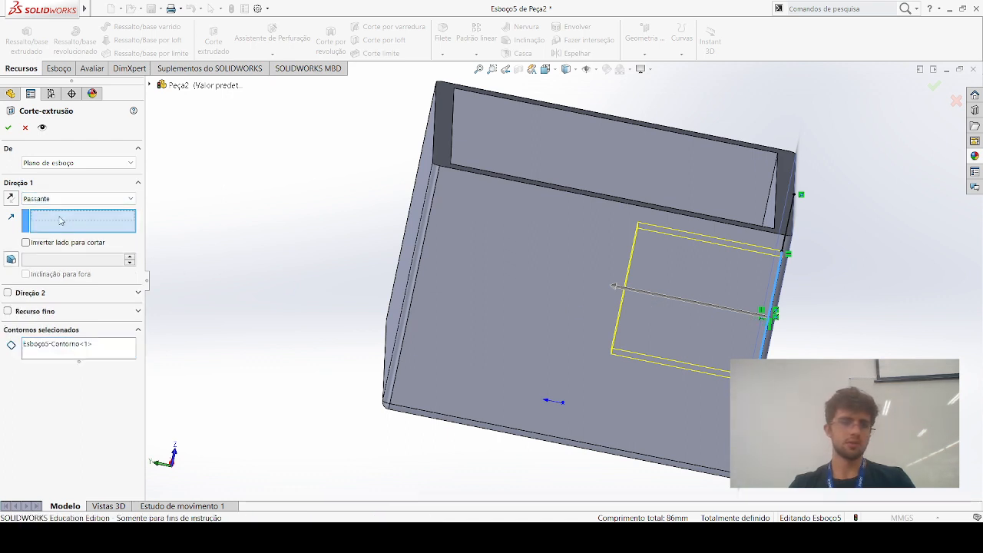
{"action": "middle_click_drag", "start_coordinate": [751, 347], "coordinate": [752, 346]}
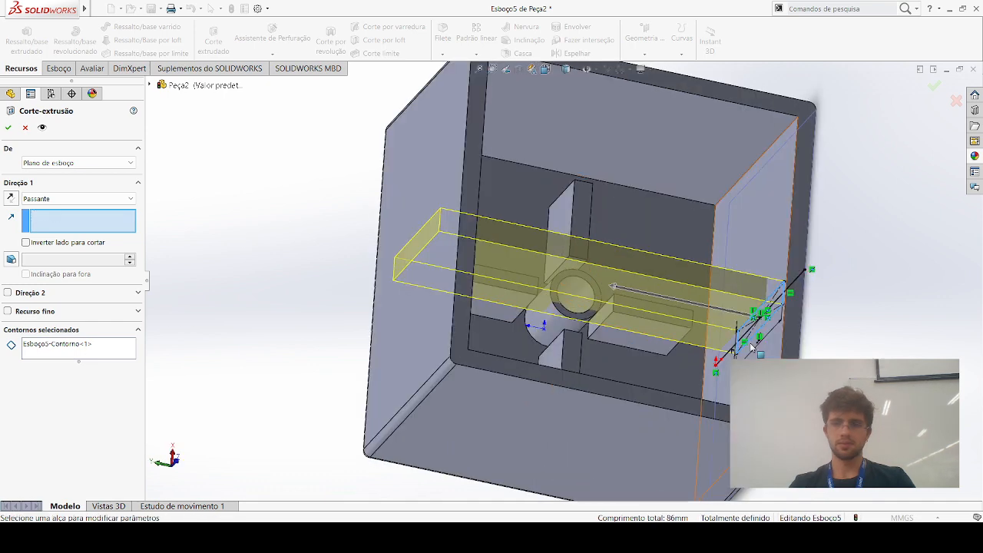
{"action": "left_click", "coordinate": [752, 345]}
{"action": "right_click", "coordinate": [276, 262]}
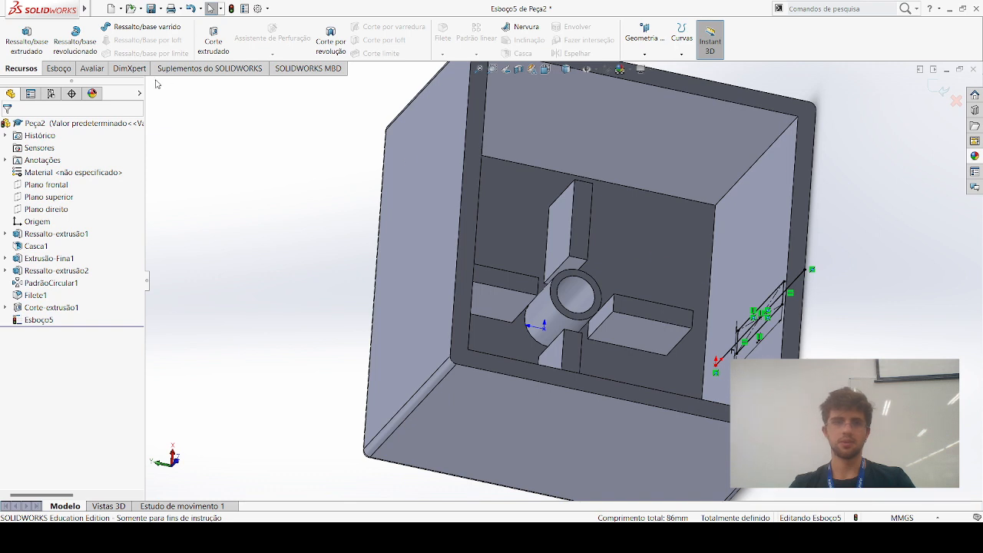
Cut the 36 by 7 mm rectangle contour through the side wall with an Extruded Cut using the up-to-next end condition
{"action": "left_click", "coordinate": [214, 39]}
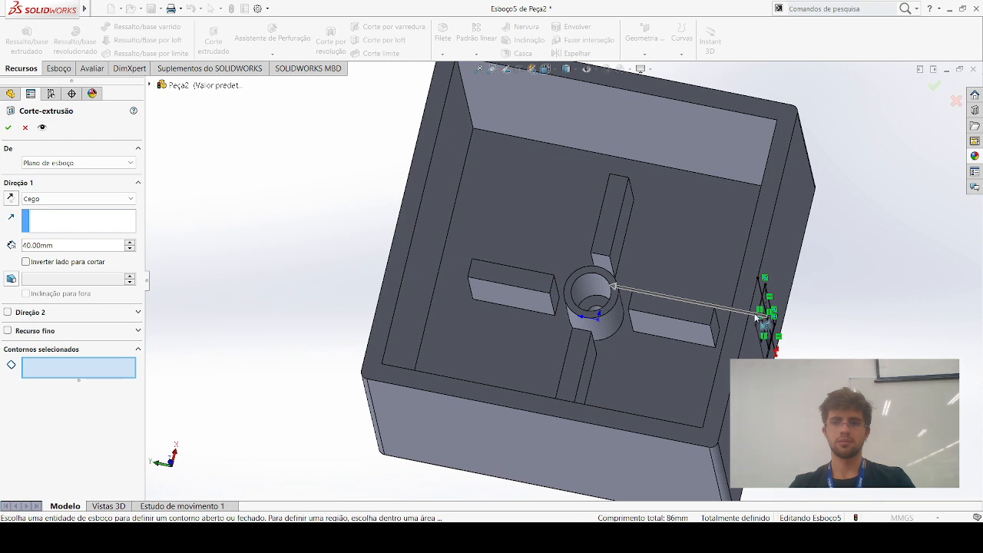
{"action": "left_click", "coordinate": [756, 318]}
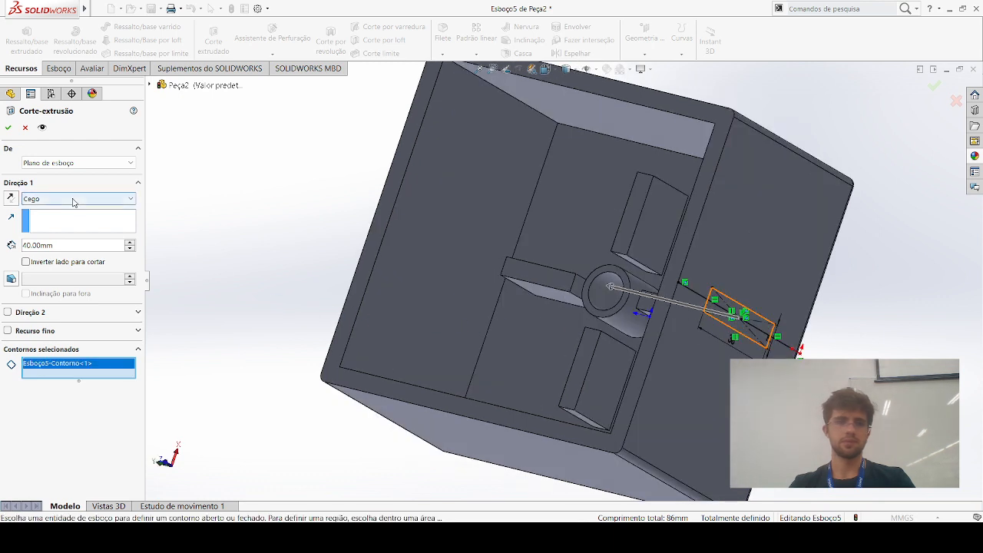
{"action": "left_click", "coordinate": [74, 240]}
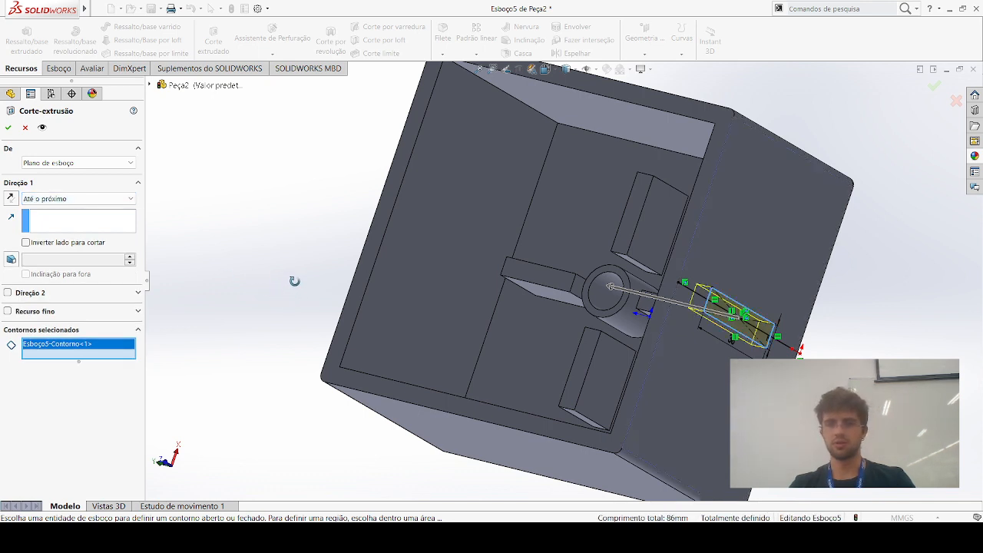
{"action": "left_click", "coordinate": [8, 128]}
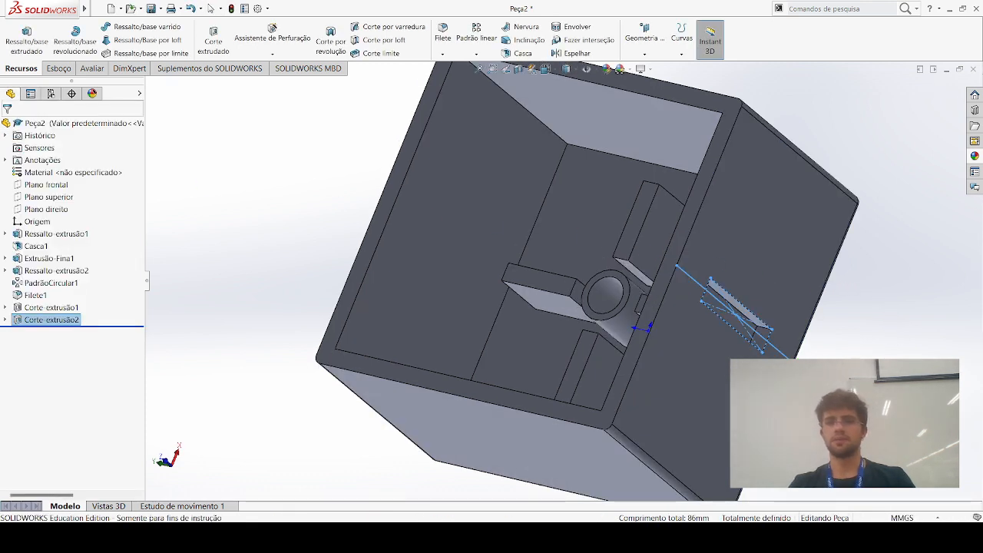
Start a Linear Pattern and make its features-to-pattern selection active
{"action": "middle_click_drag", "start_coordinate": [752, 419], "coordinate": [933, 430]}
{"action": "middle_click_drag", "start_coordinate": [724, 384], "coordinate": [852, 344]}
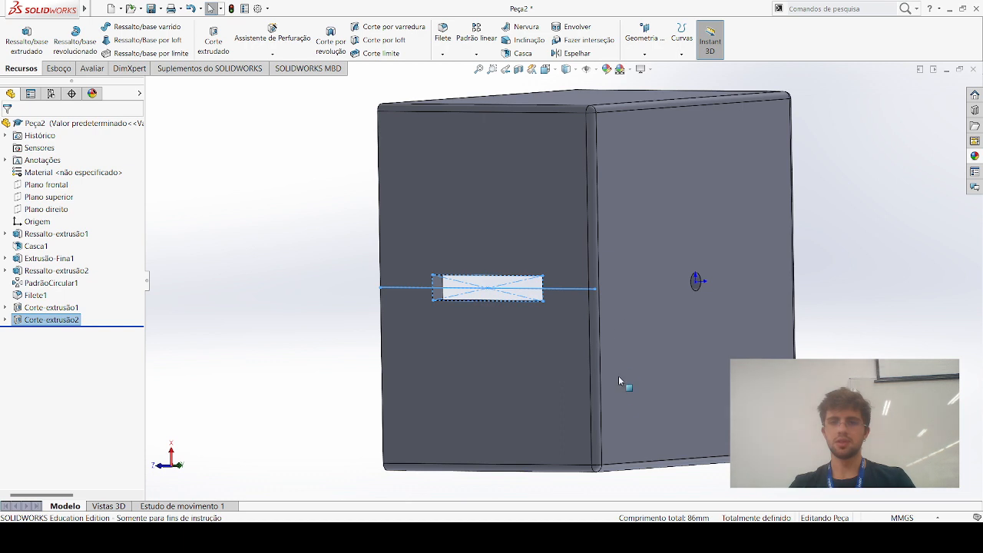
{"action": "middle_click_drag", "start_coordinate": [607, 264], "coordinate": [841, 183]}
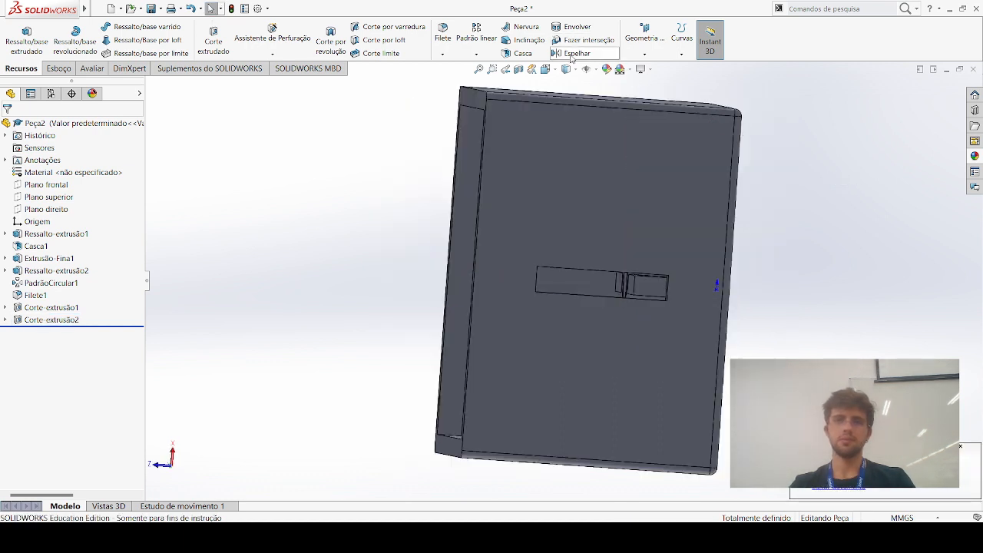
{"action": "left_click", "coordinate": [475, 36]}
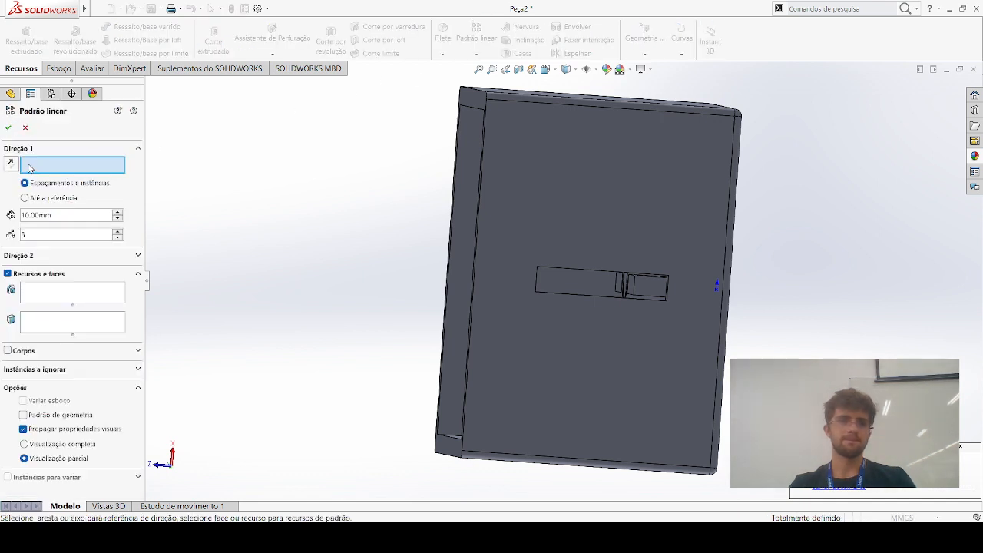
{"action": "left_click", "coordinate": [76, 291]}
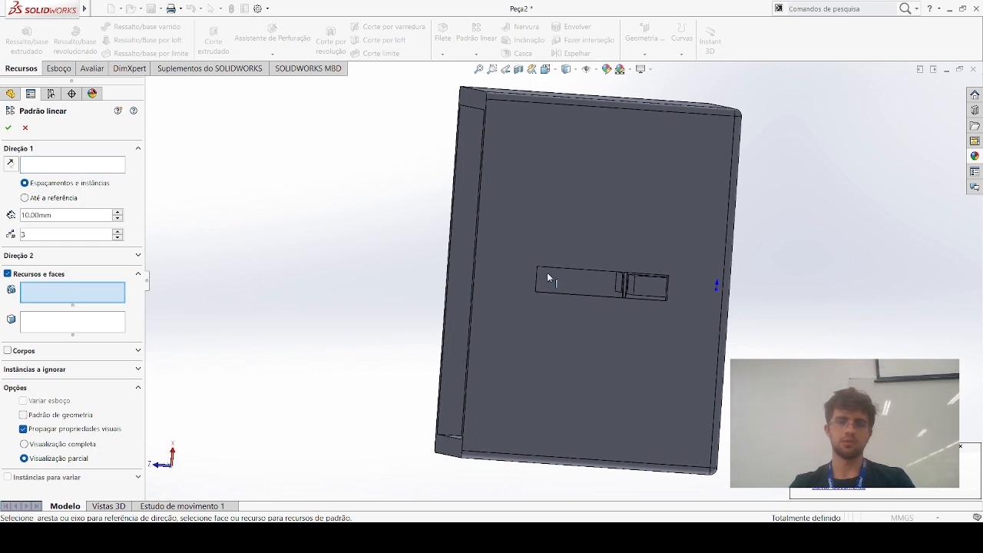
{"action": "left_click", "coordinate": [634, 301]}
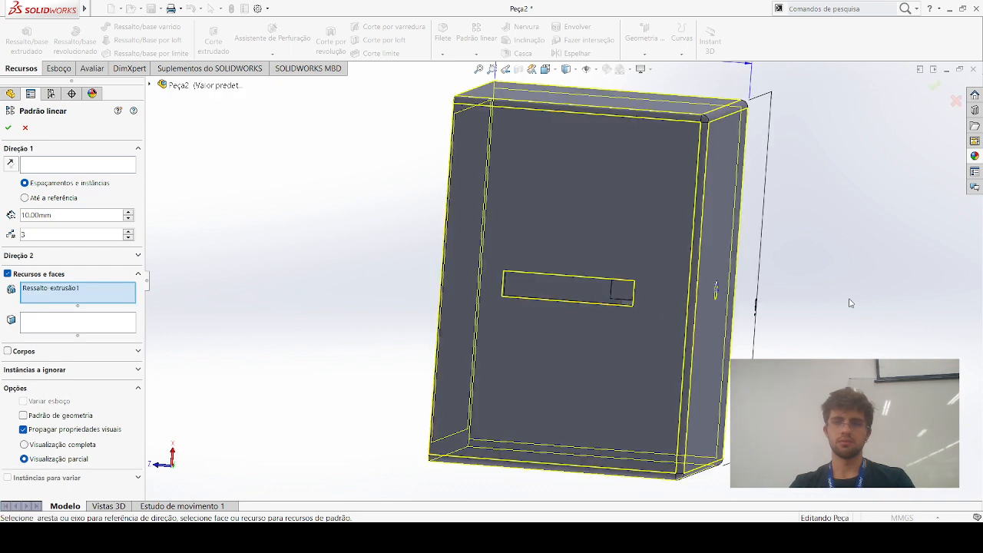
{"action": "middle_click_drag", "start_coordinate": [849, 302], "coordinate": [820, 299]}
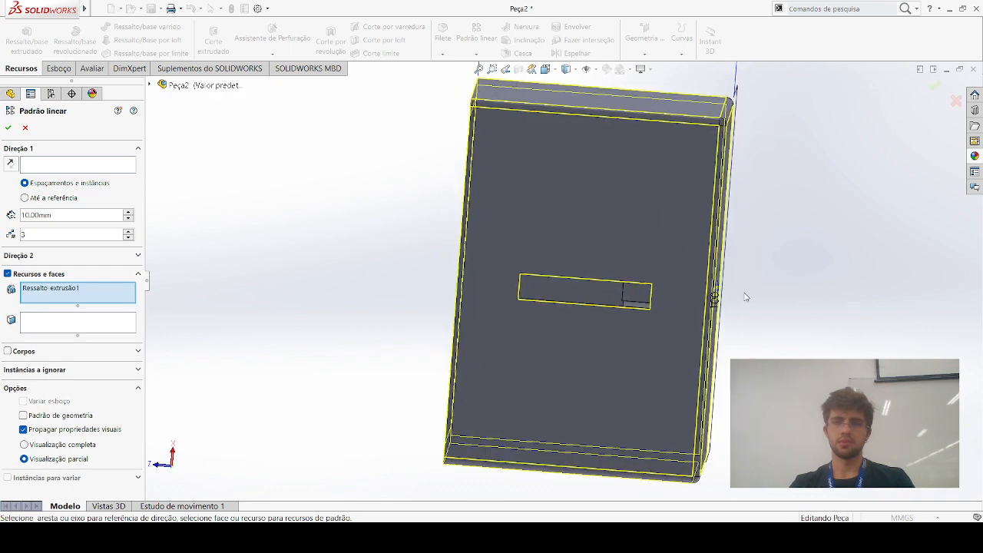
{"action": "left_click", "coordinate": [100, 287]}
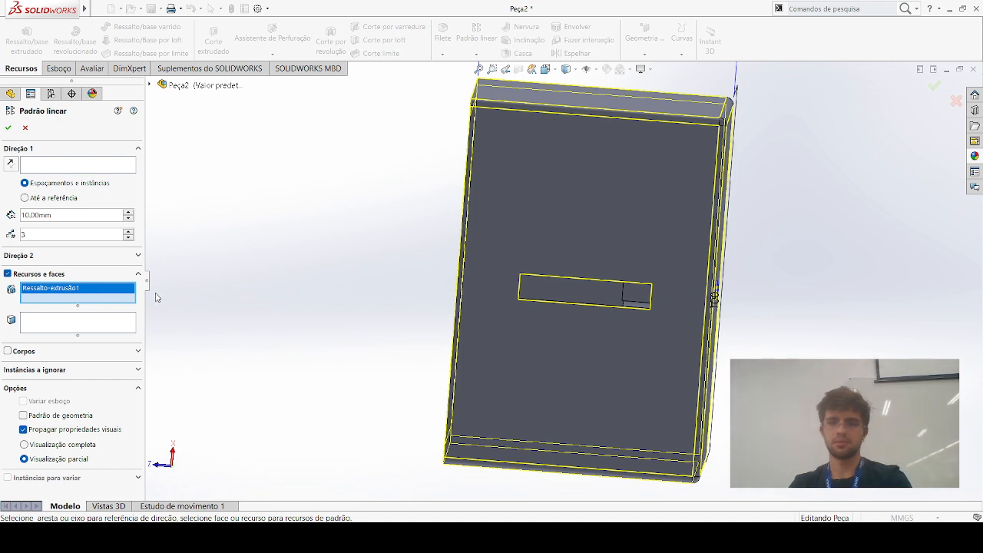
{"action": "key", "text": "Delete"}
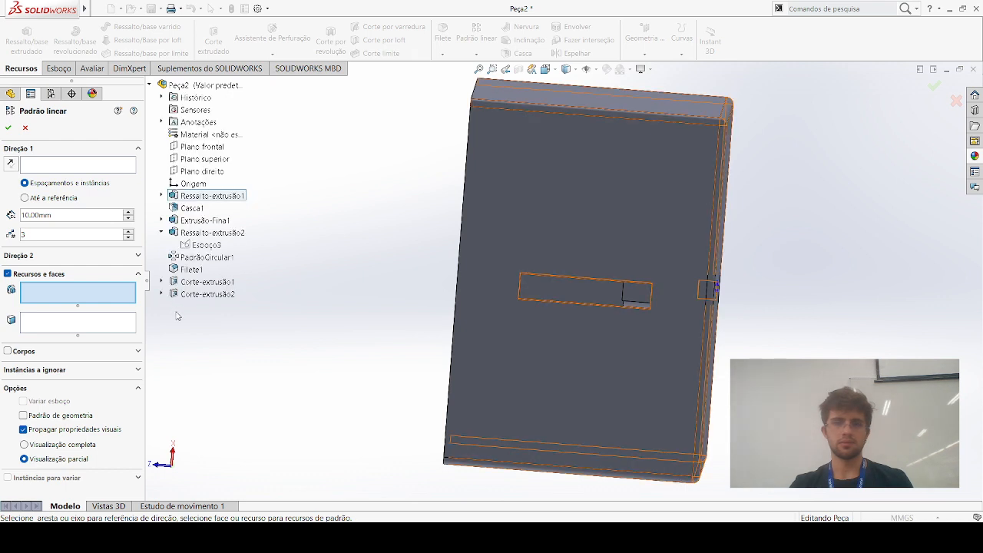
Choose the 36 by 7 mm side-wall slot cut as the feature to pattern
{"action": "left_click", "coordinate": [163, 294]}
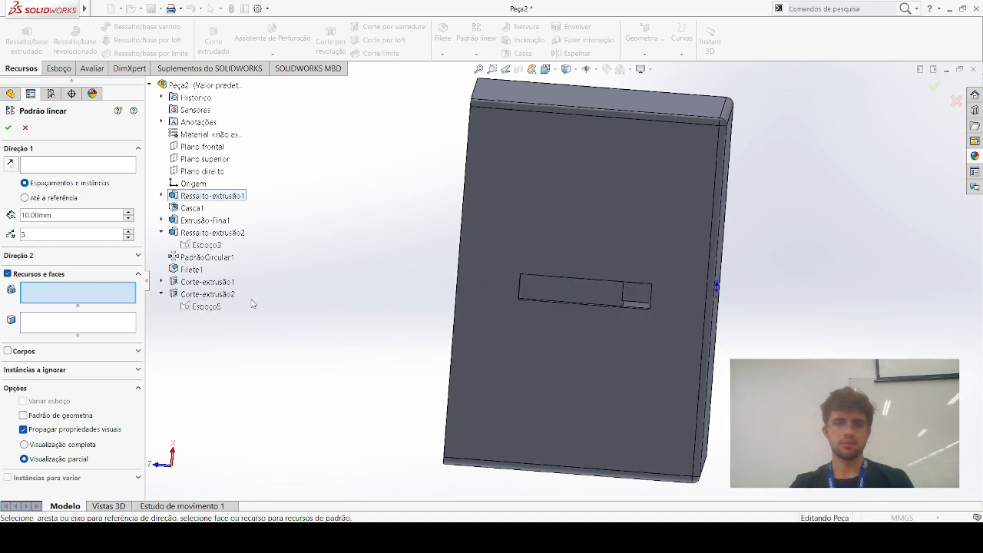
{"action": "left_click", "coordinate": [228, 294]}
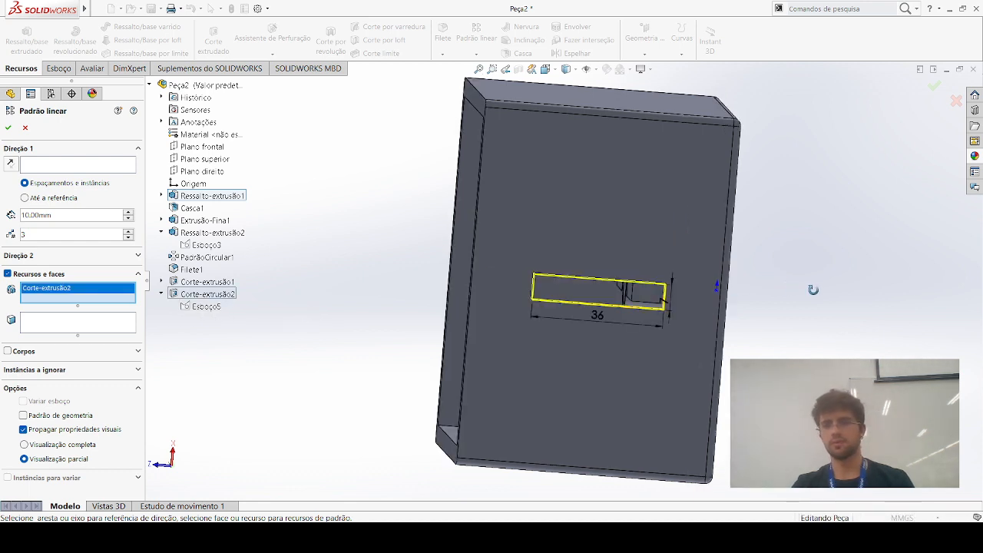
{"action": "left_click", "coordinate": [50, 166]}
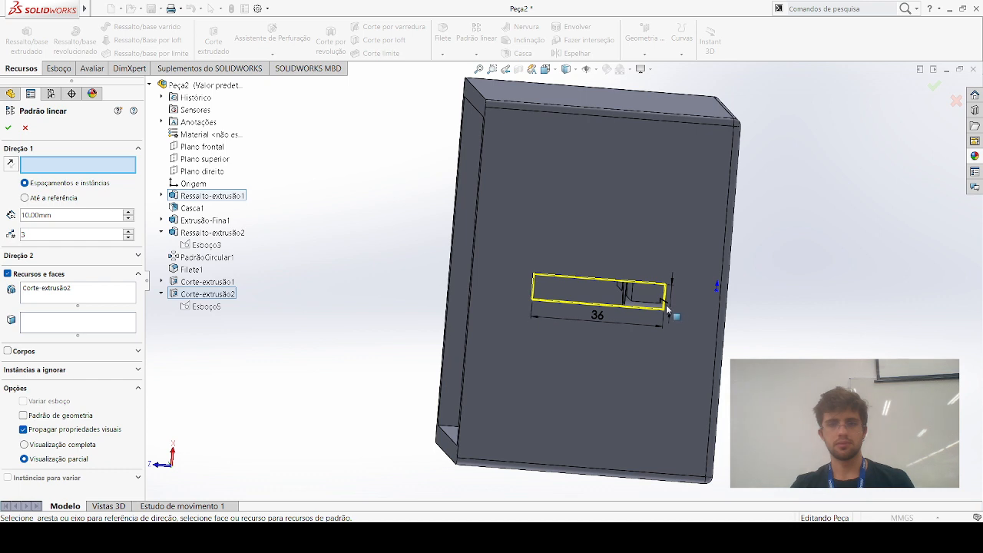
{"action": "middle_click_drag", "start_coordinate": [673, 284], "coordinate": [662, 254]}
{"action": "left_click", "coordinate": [662, 254]}
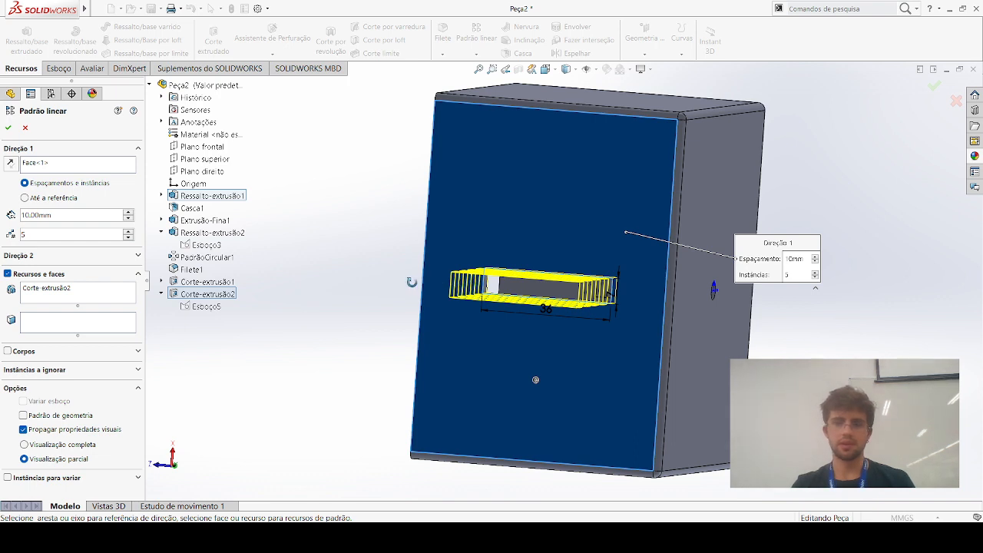
{"action": "left_click", "coordinate": [80, 288]}
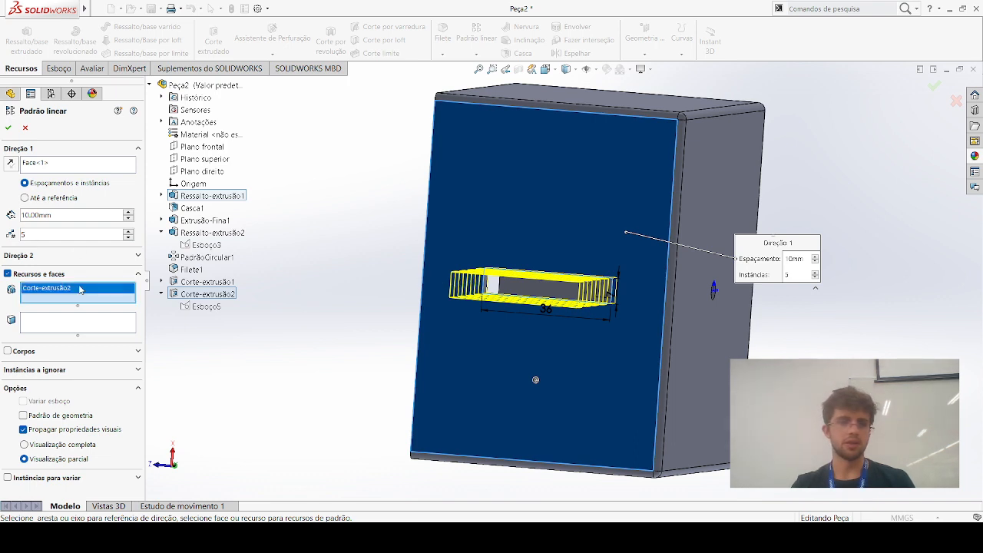
{"action": "left_click", "coordinate": [33, 160]}
{"action": "key", "text": "Delete"}
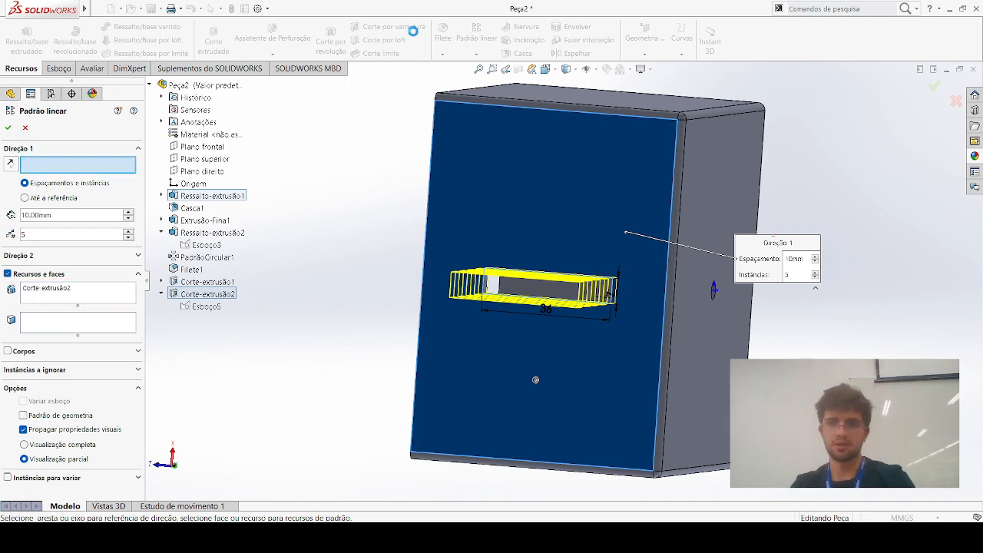
Set the outer face of the wall adjoining the slotted side as Direction 1 and the opposite wall's outer face as Direction 2
{"action": "left_click", "coordinate": [617, 106]}
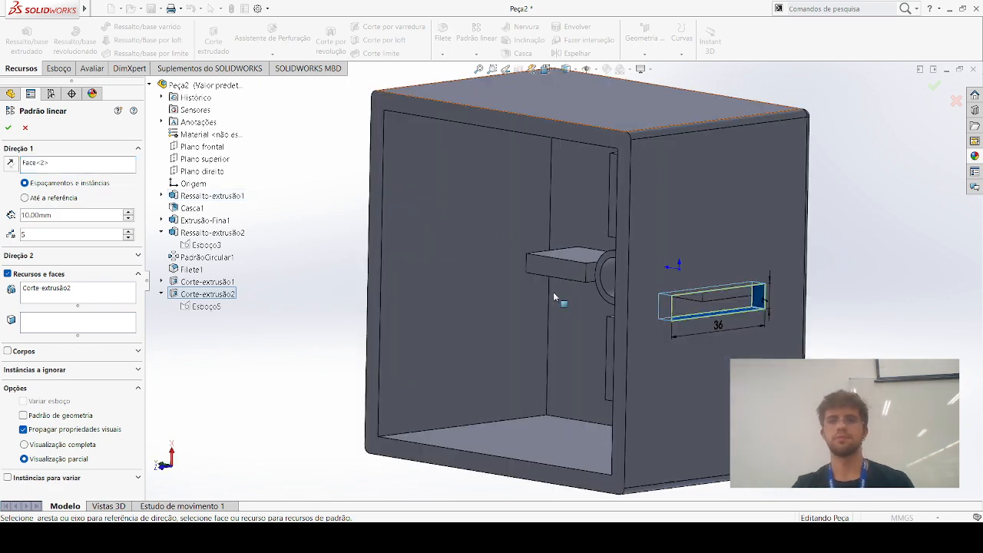
{"action": "left_click", "coordinate": [590, 441]}
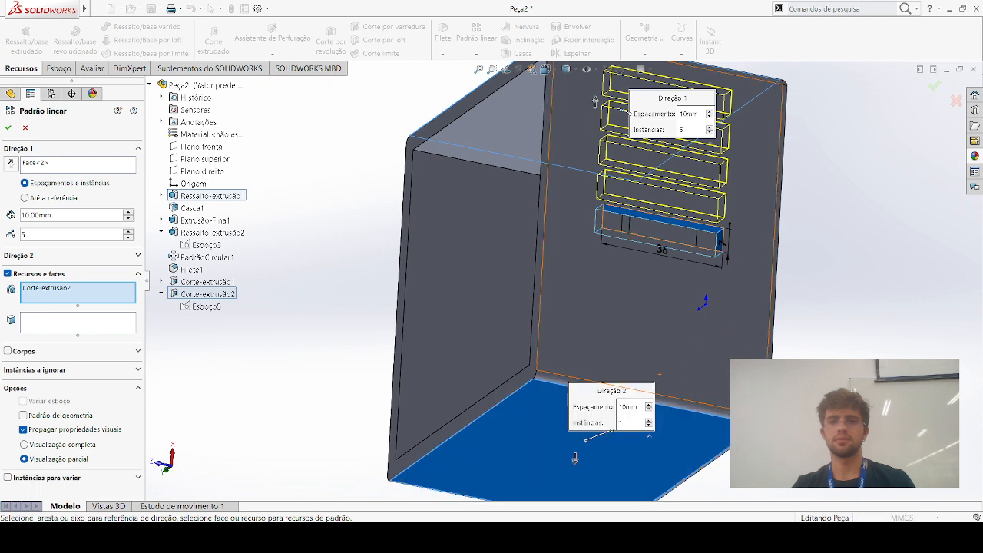
{"action": "middle_click_drag", "start_coordinate": [266, 356], "coordinate": [253, 334]}
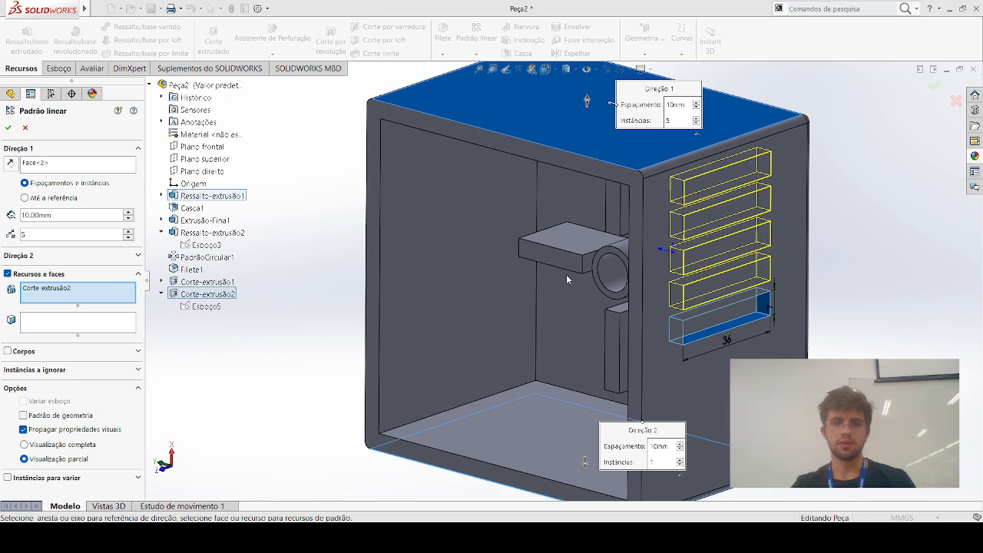
{"action": "middle_click_drag", "start_coordinate": [728, 328], "coordinate": [687, 236]}
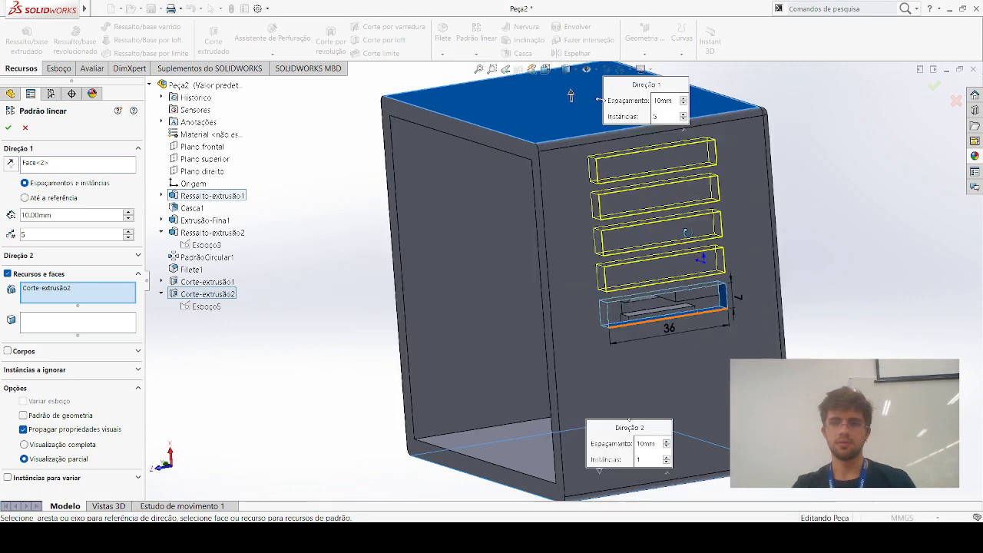
{"action": "middle_click_drag", "start_coordinate": [674, 434], "coordinate": [698, 293]}
{"action": "left_click", "coordinate": [697, 292]}
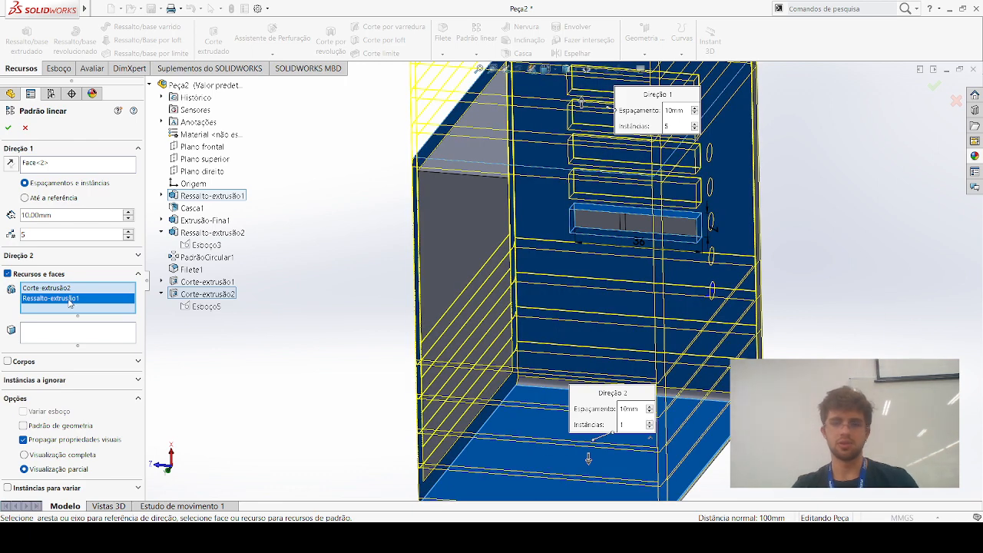
{"action": "key", "text": "Delete"}
Create the linear pattern of the slot with 5 instances spaced 10 mm apart in Direction 1
{"action": "middle_click_drag", "start_coordinate": [311, 346], "coordinate": [304, 258]}
{"action": "middle_click_drag", "start_coordinate": [585, 319], "coordinate": [611, 335]}
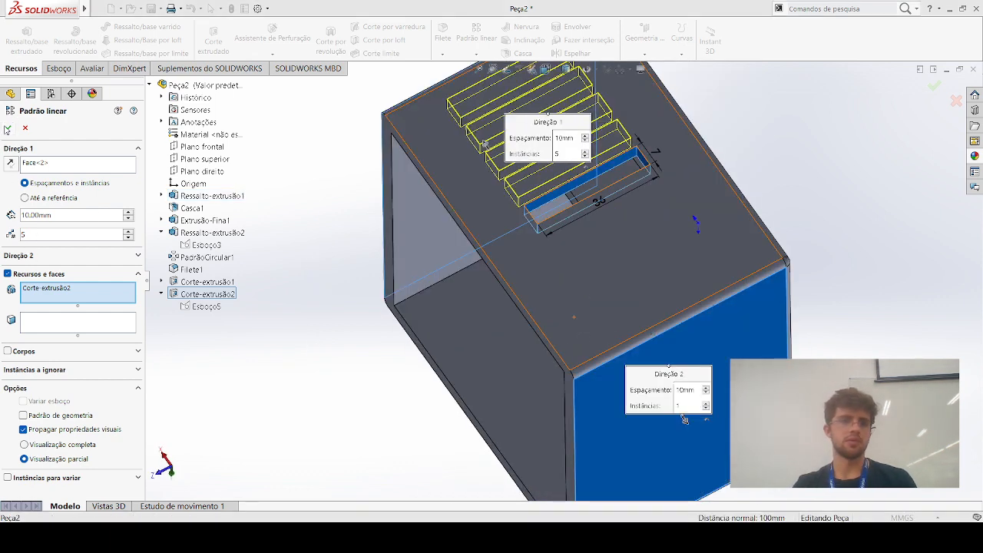
{"action": "key", "text": "Return"}
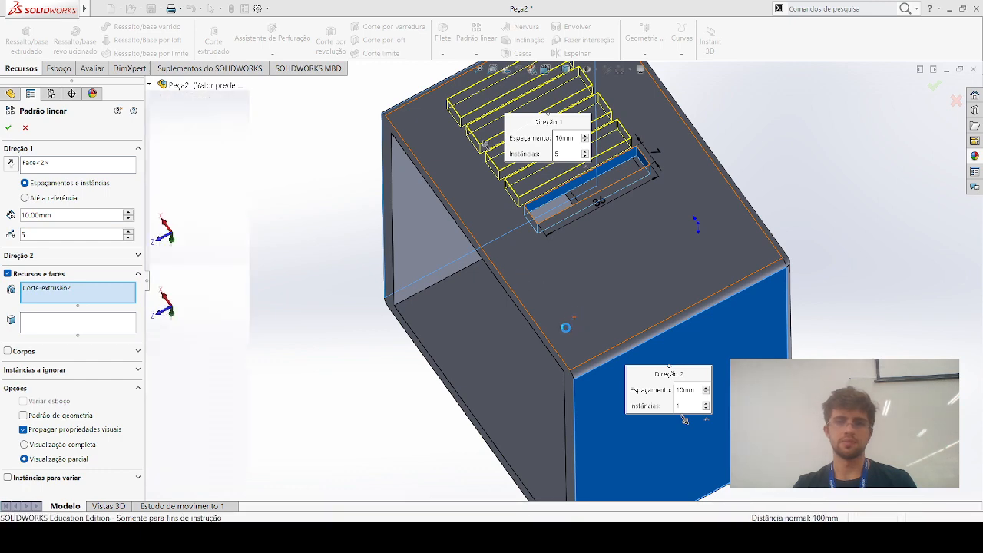
Examine the patterned slots, the outer walls and the box interior from several sides
{"action": "middle_click_drag", "start_coordinate": [475, 366], "coordinate": [418, 387]}
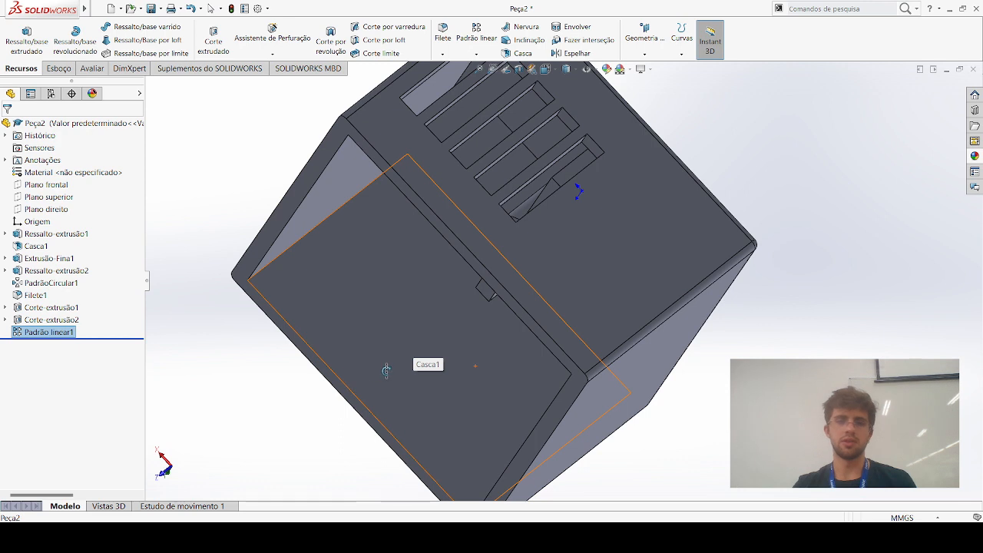
{"action": "left_click", "coordinate": [767, 213]}
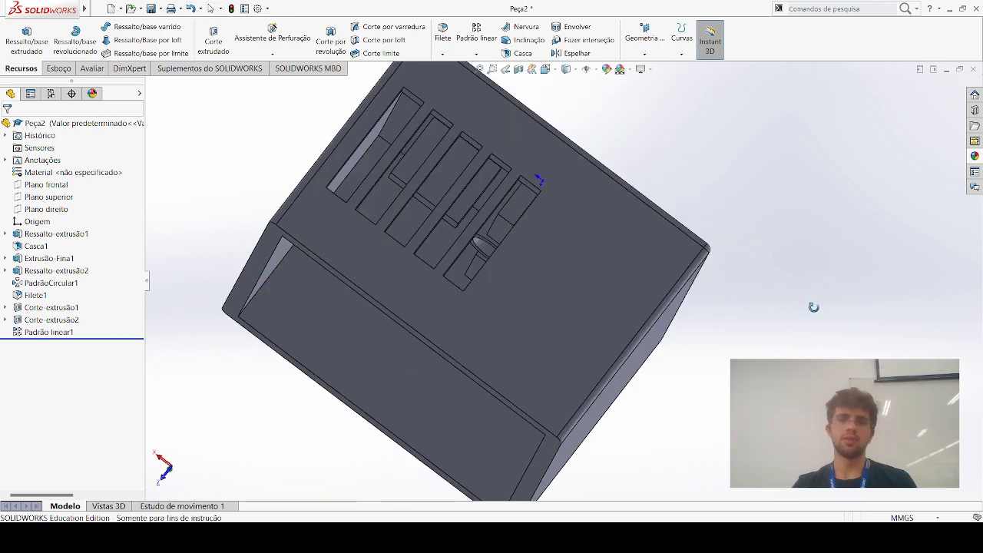
{"action": "middle_click_drag", "start_coordinate": [824, 334], "coordinate": [824, 304]}
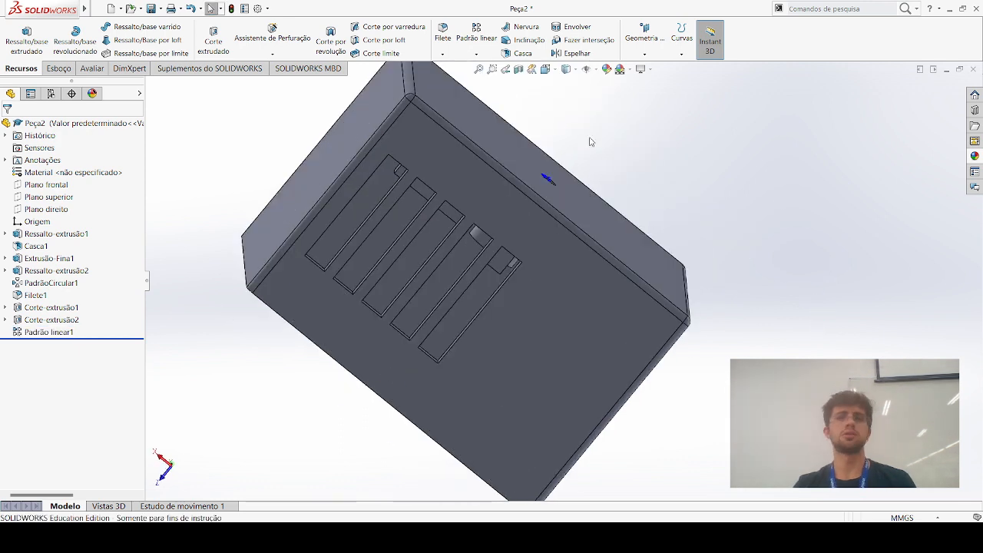
{"action": "key", "text": "space"}
{"action": "left_click", "coordinate": [583, 290]}
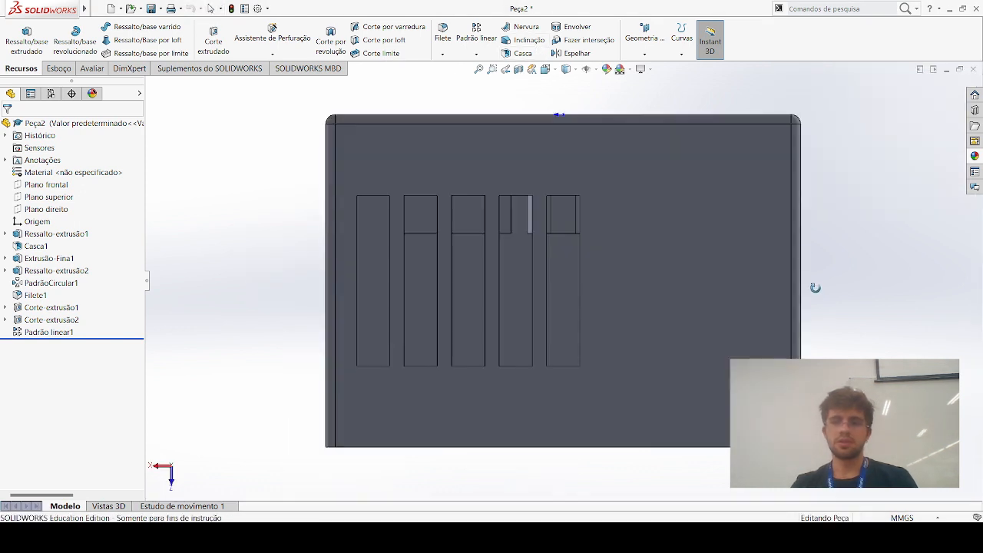
{"action": "key", "text": "Escape"}
{"action": "middle_click_drag", "start_coordinate": [777, 200], "coordinate": [790, 334]}
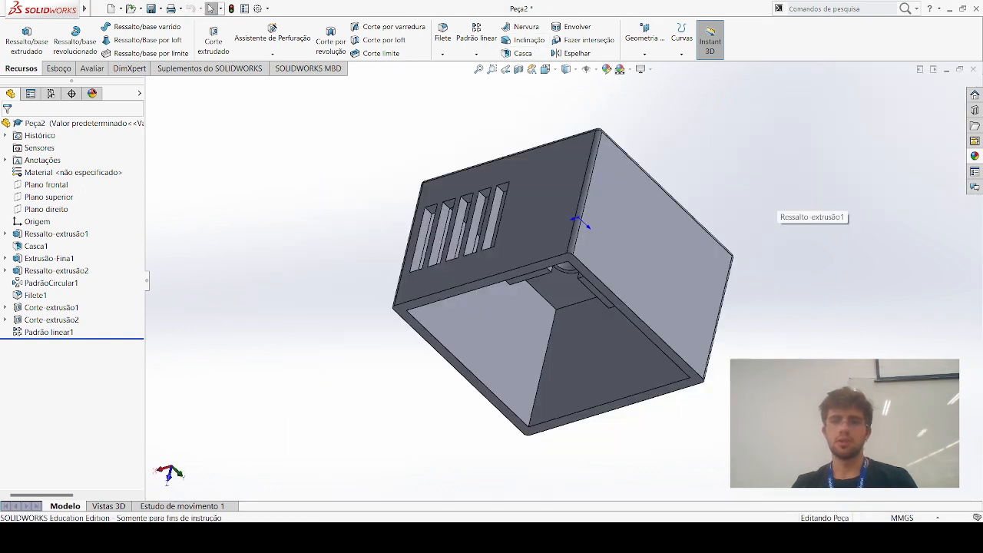
{"action": "middle_click_drag", "start_coordinate": [750, 250], "coordinate": [735, 356]}
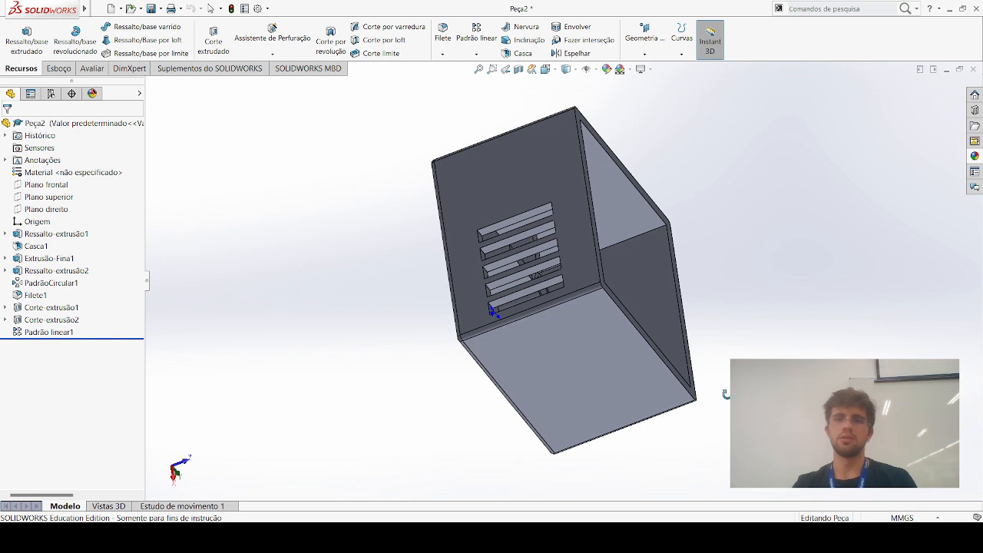
{"action": "middle_click_drag", "start_coordinate": [708, 408], "coordinate": [710, 373]}
{"action": "middle_click_drag", "start_coordinate": [669, 462], "coordinate": [518, 466]}
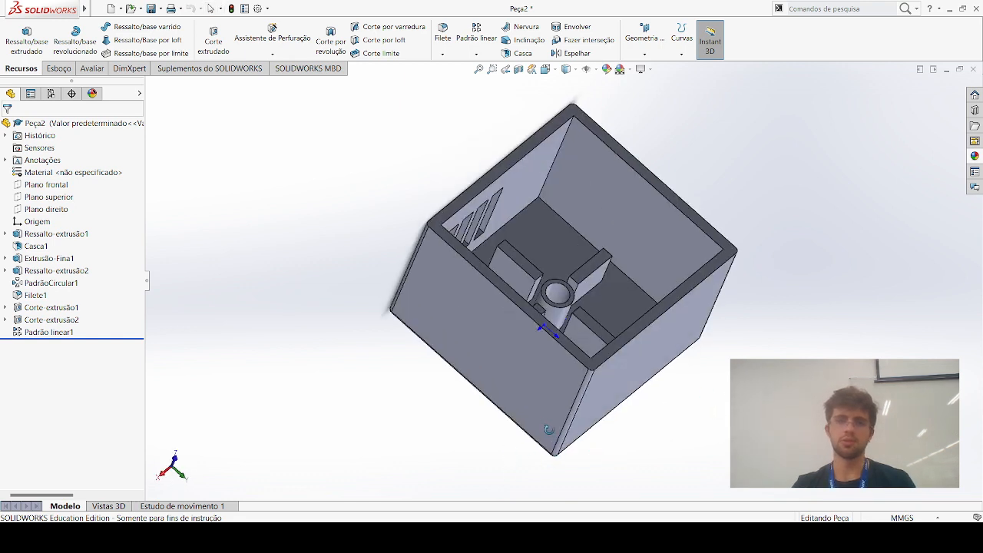